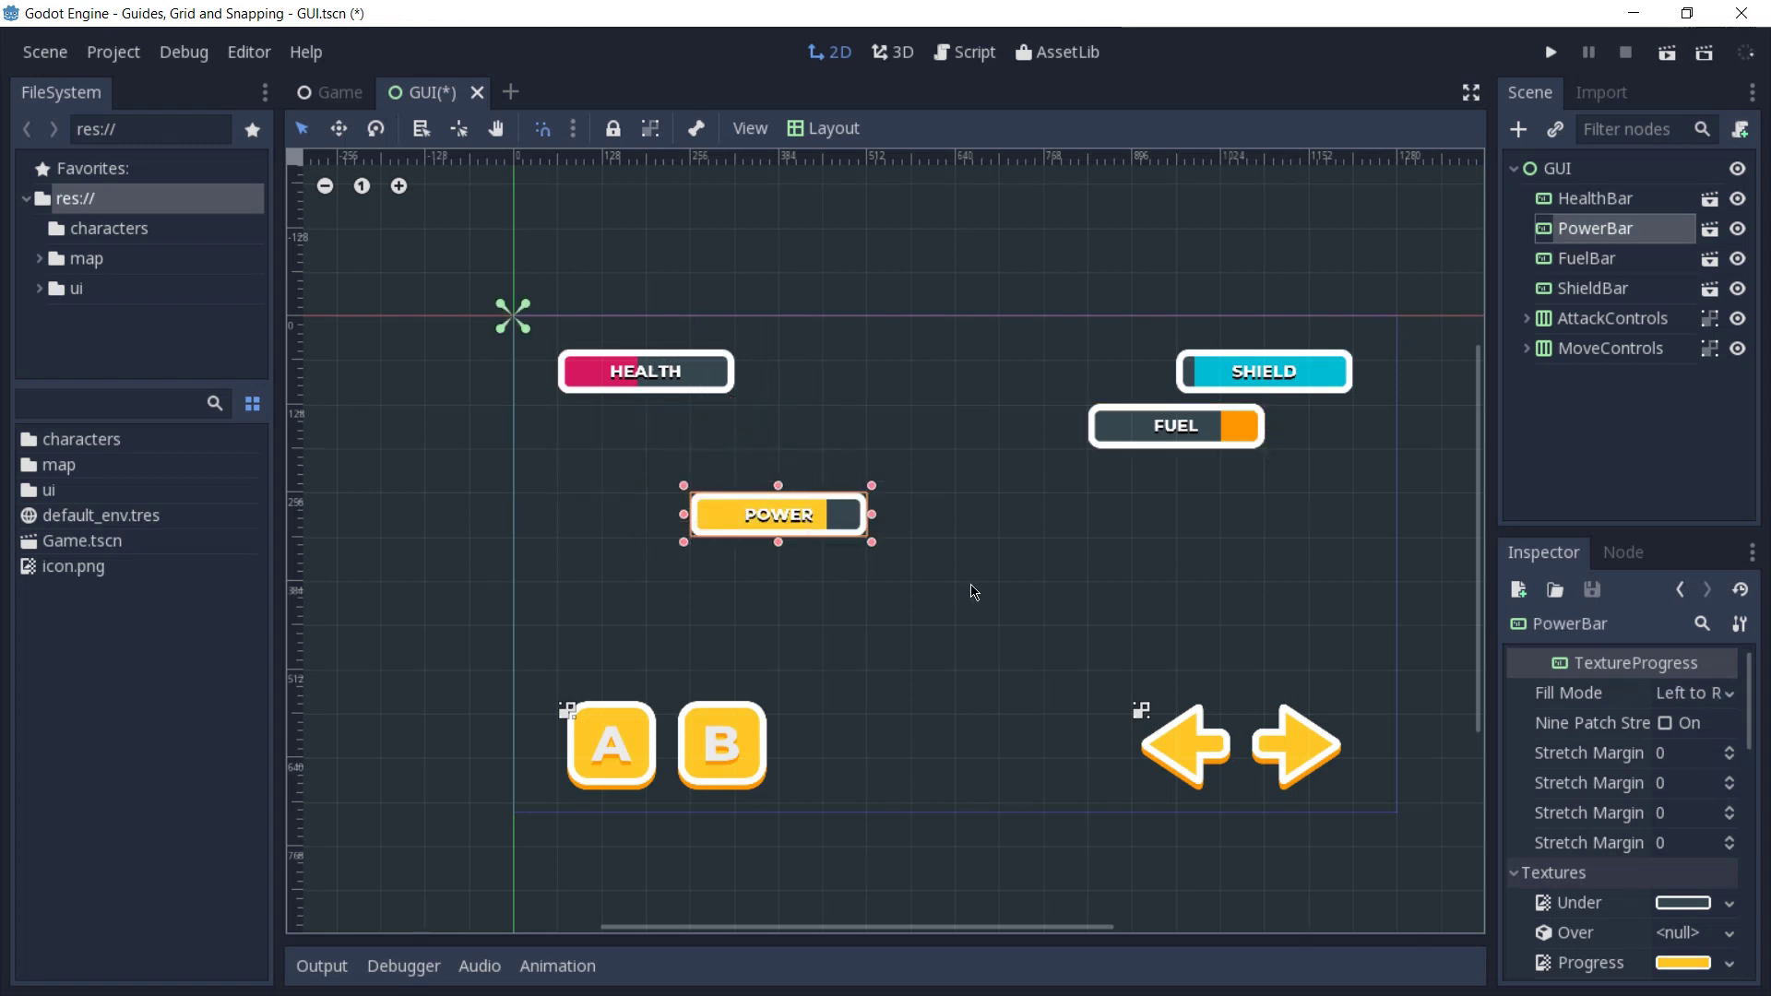
Move the FUEL bar down about 96 px and set the snap grid offset to 32 × 32 px
left_click(1201, 430)
left_click_drag(1212, 431, 1123, 467)
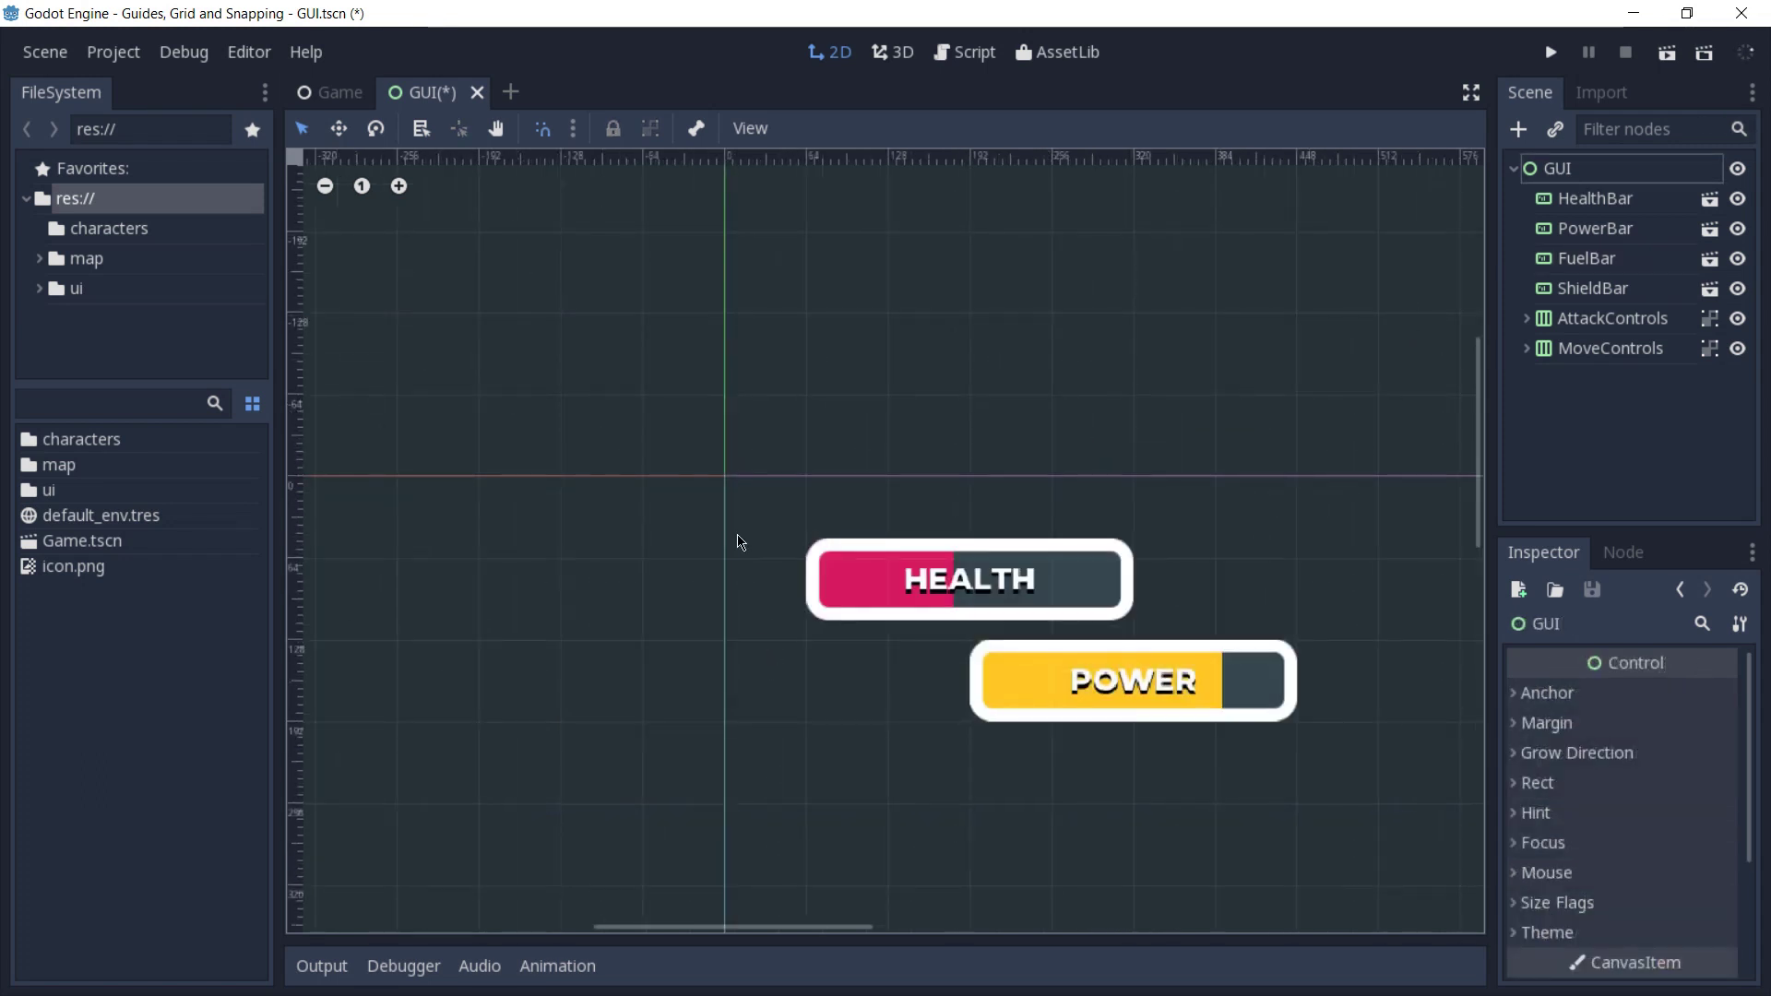
left_click(574, 129)
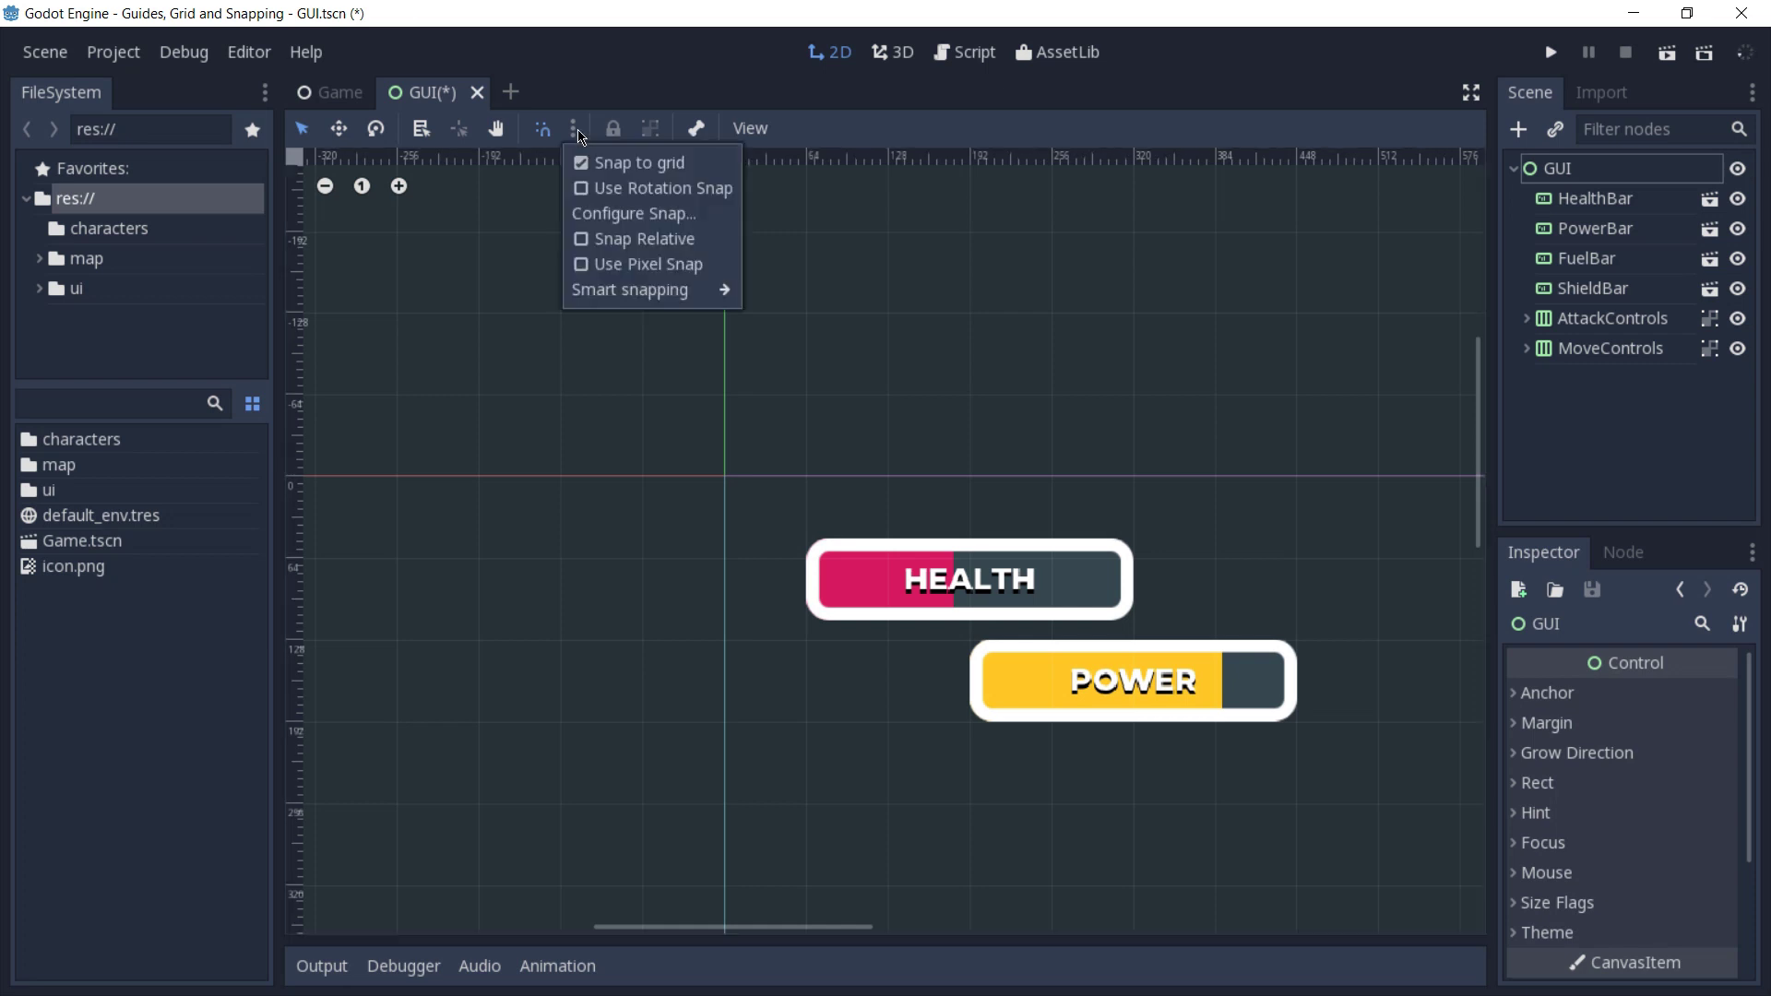
left_click(634, 213)
left_click_drag(902, 449, 819, 426)
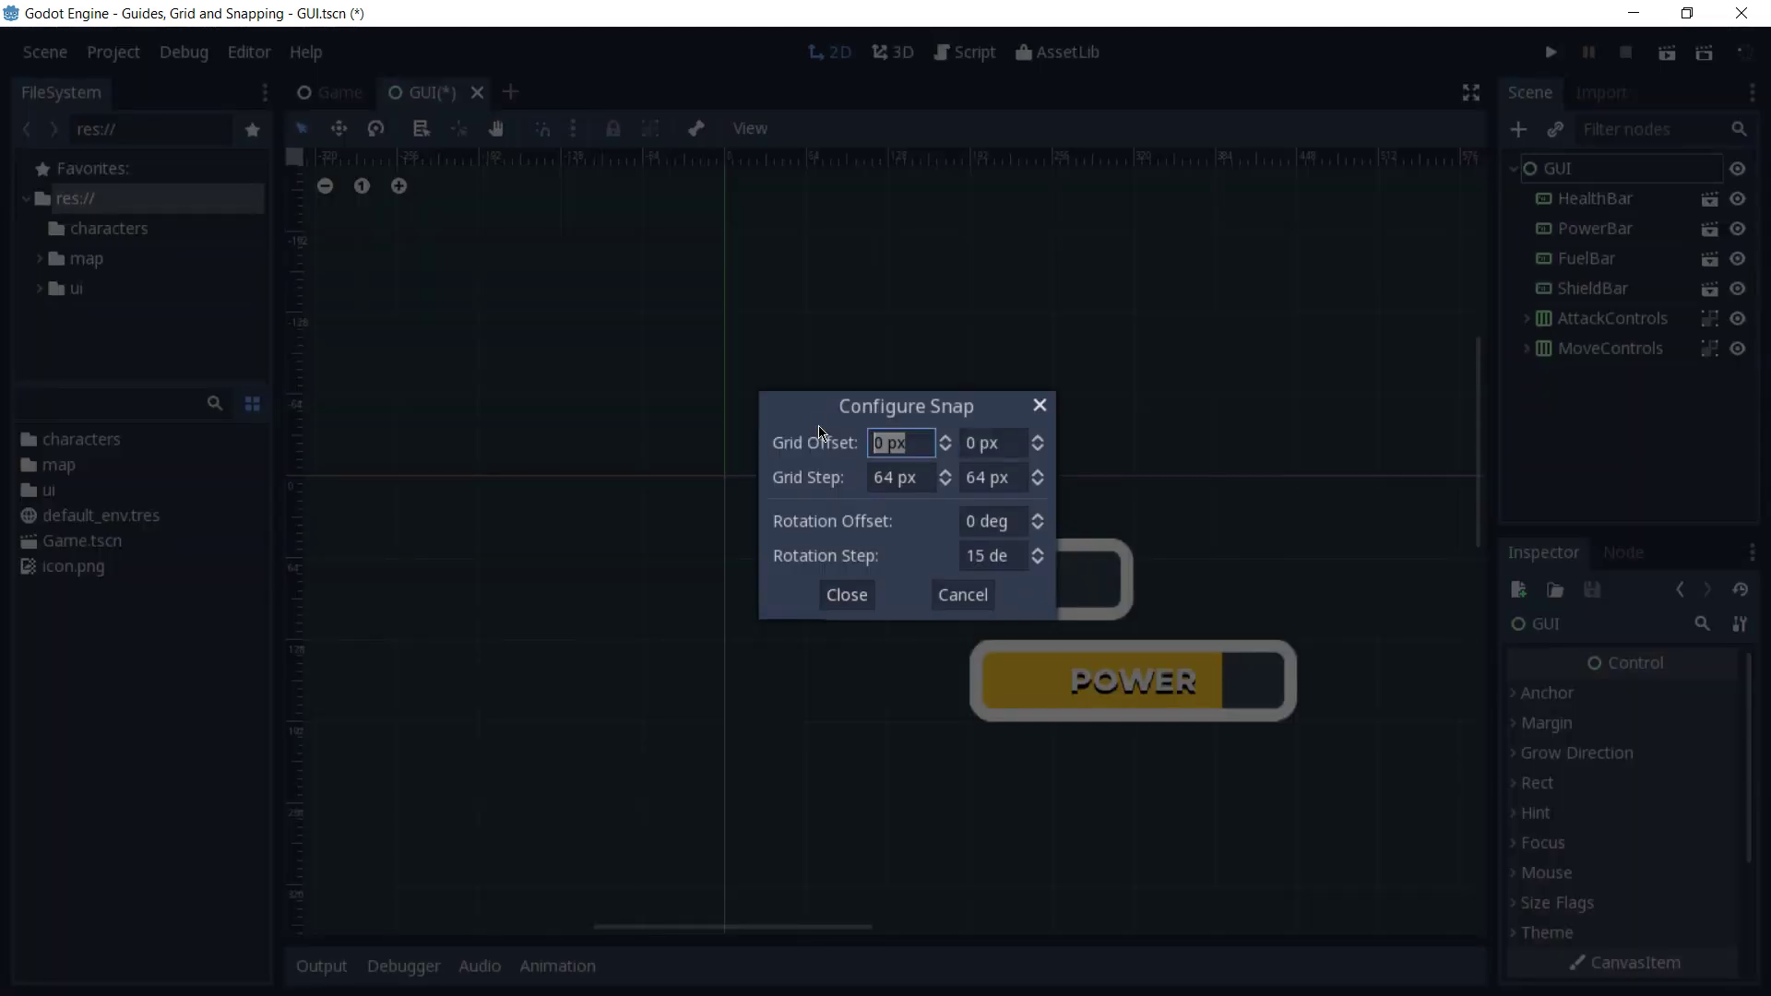
type("32")
key("Tab")
type("32")
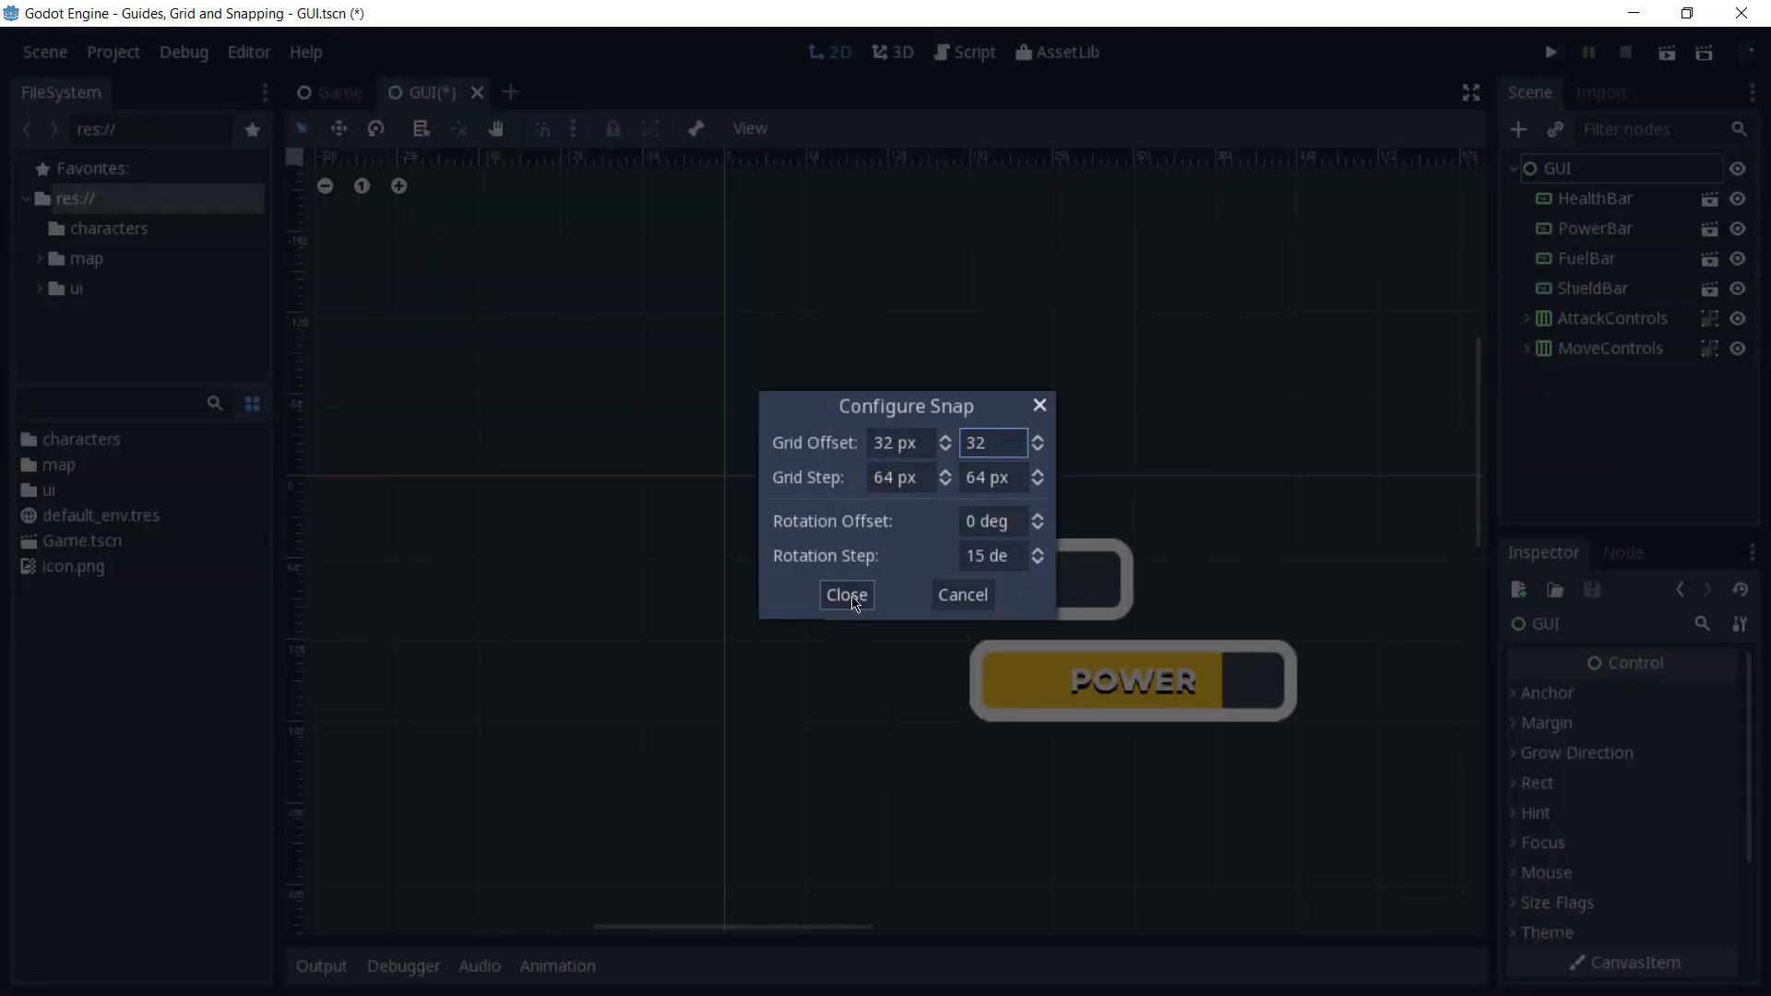
left_click(856, 596)
Add guides at -128 px on both axes, then view the obstacles in the Map scene
scroll(751, 505, "down", 3)
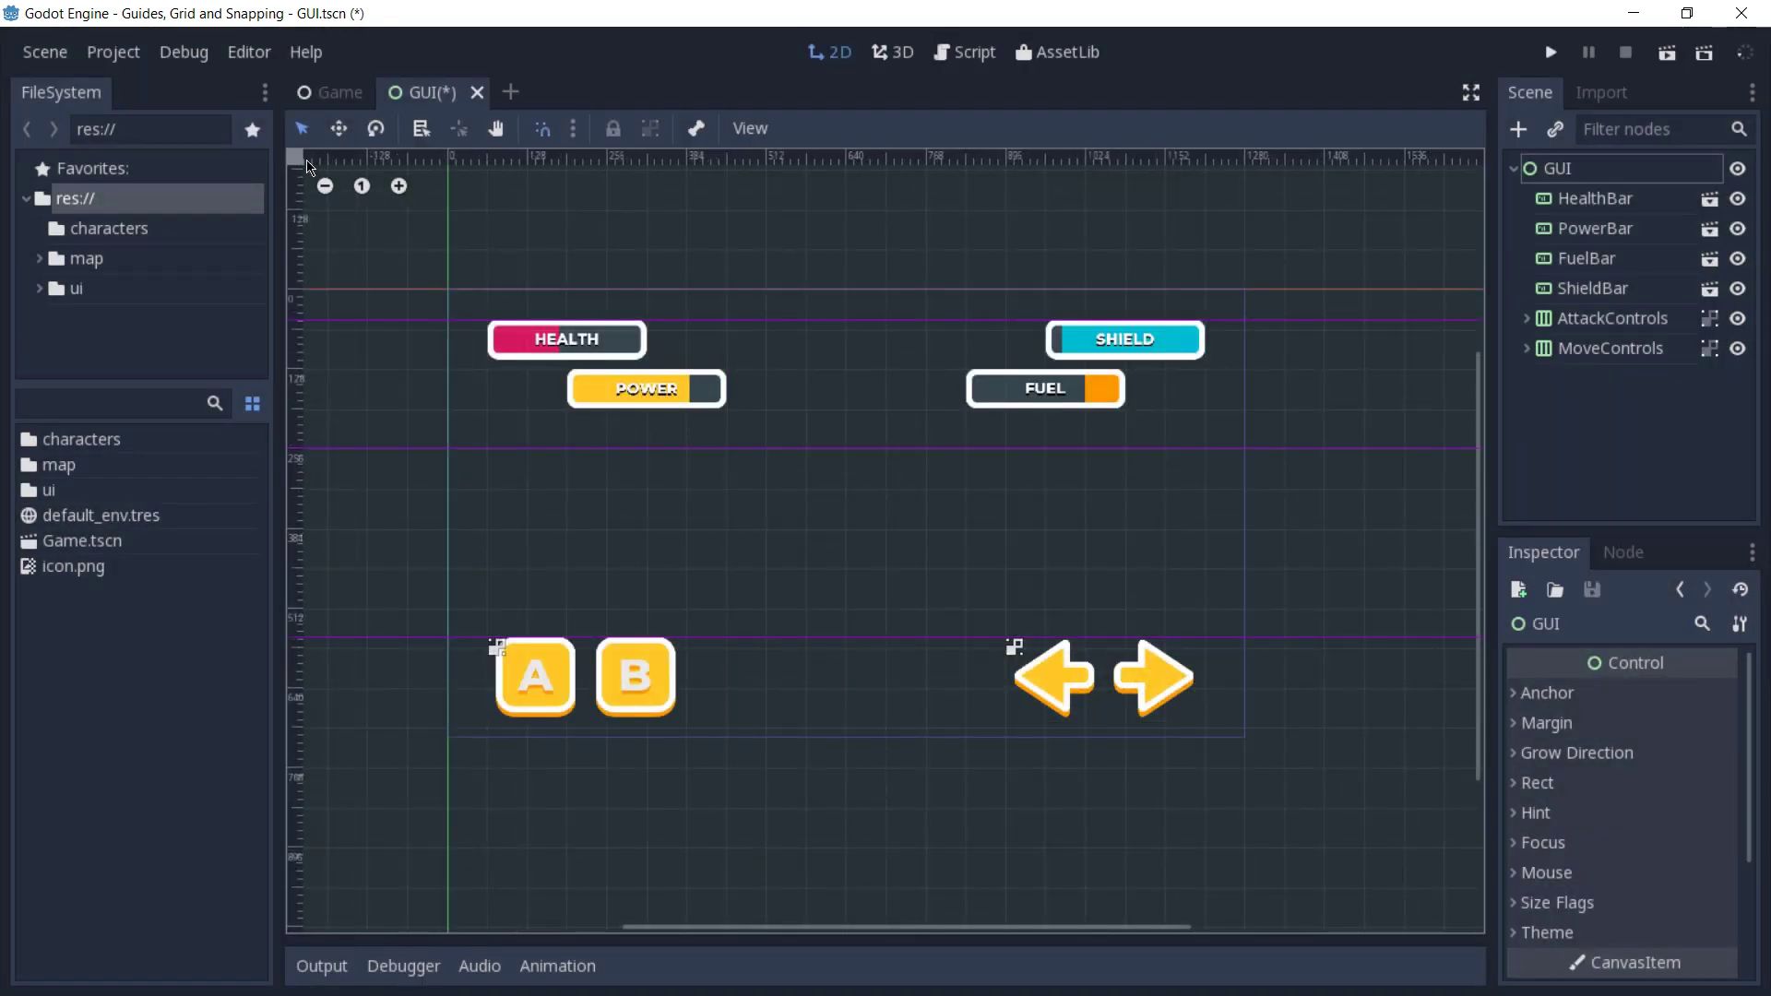
left_click_drag(297, 161, 777, 564)
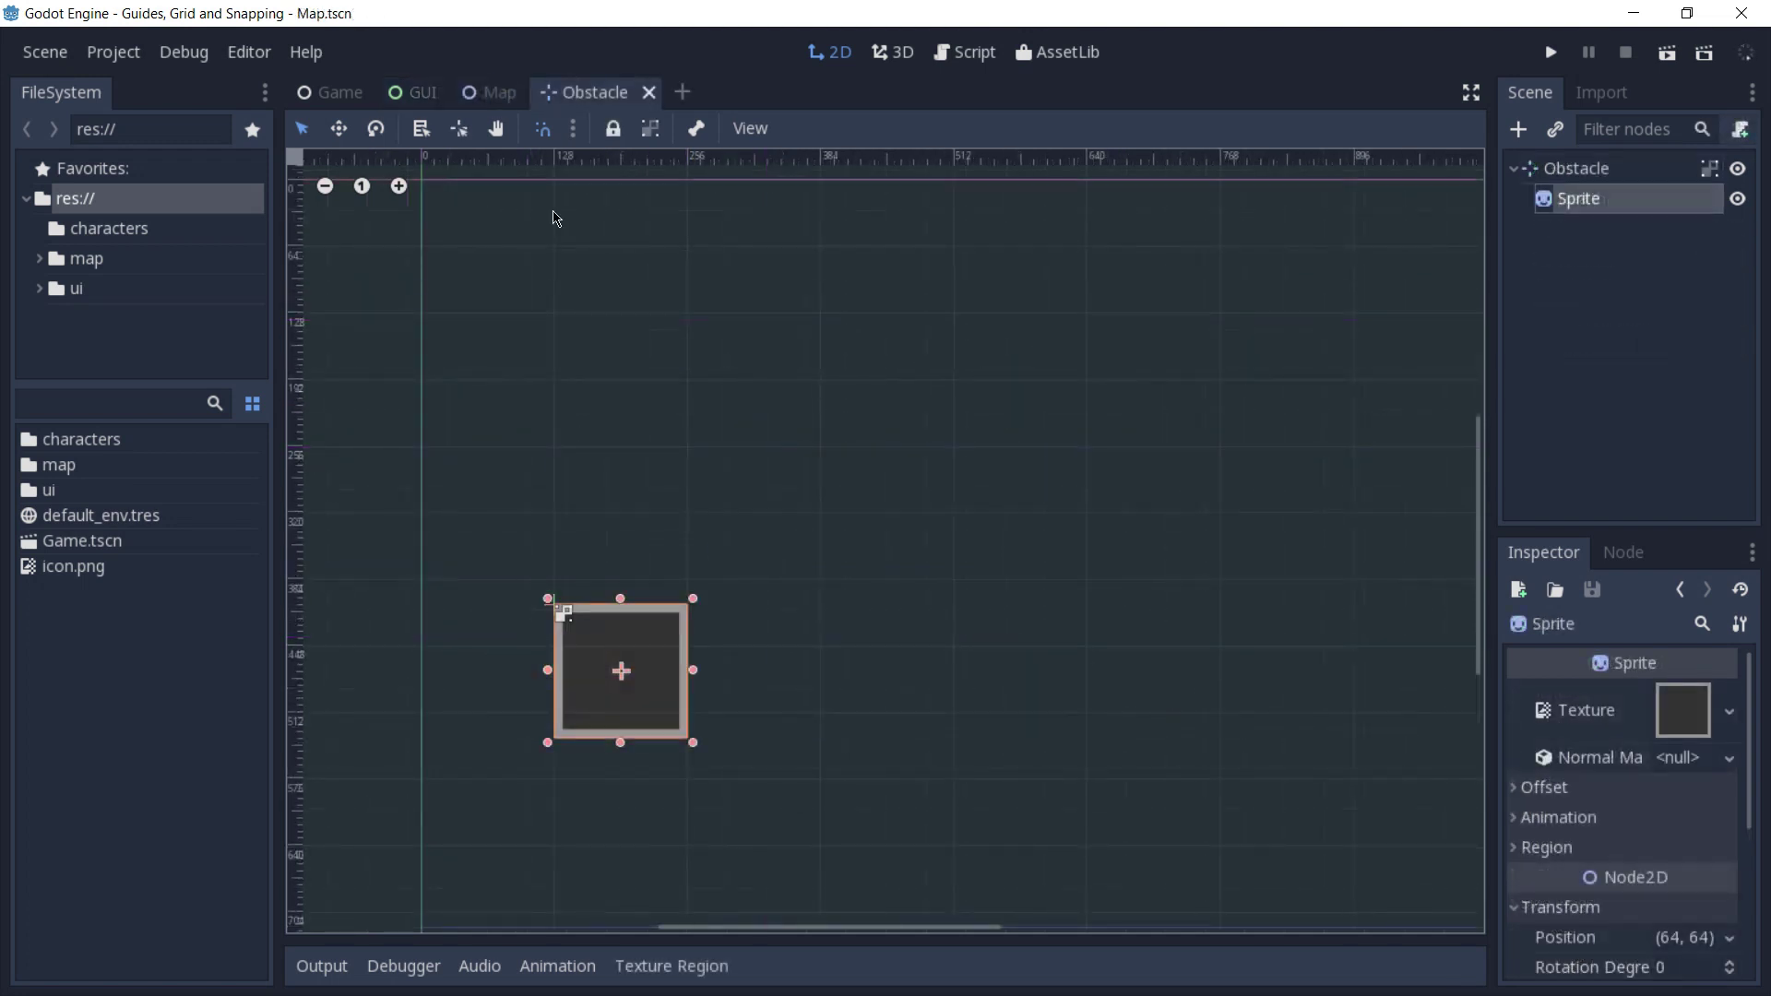
left_click(490, 92)
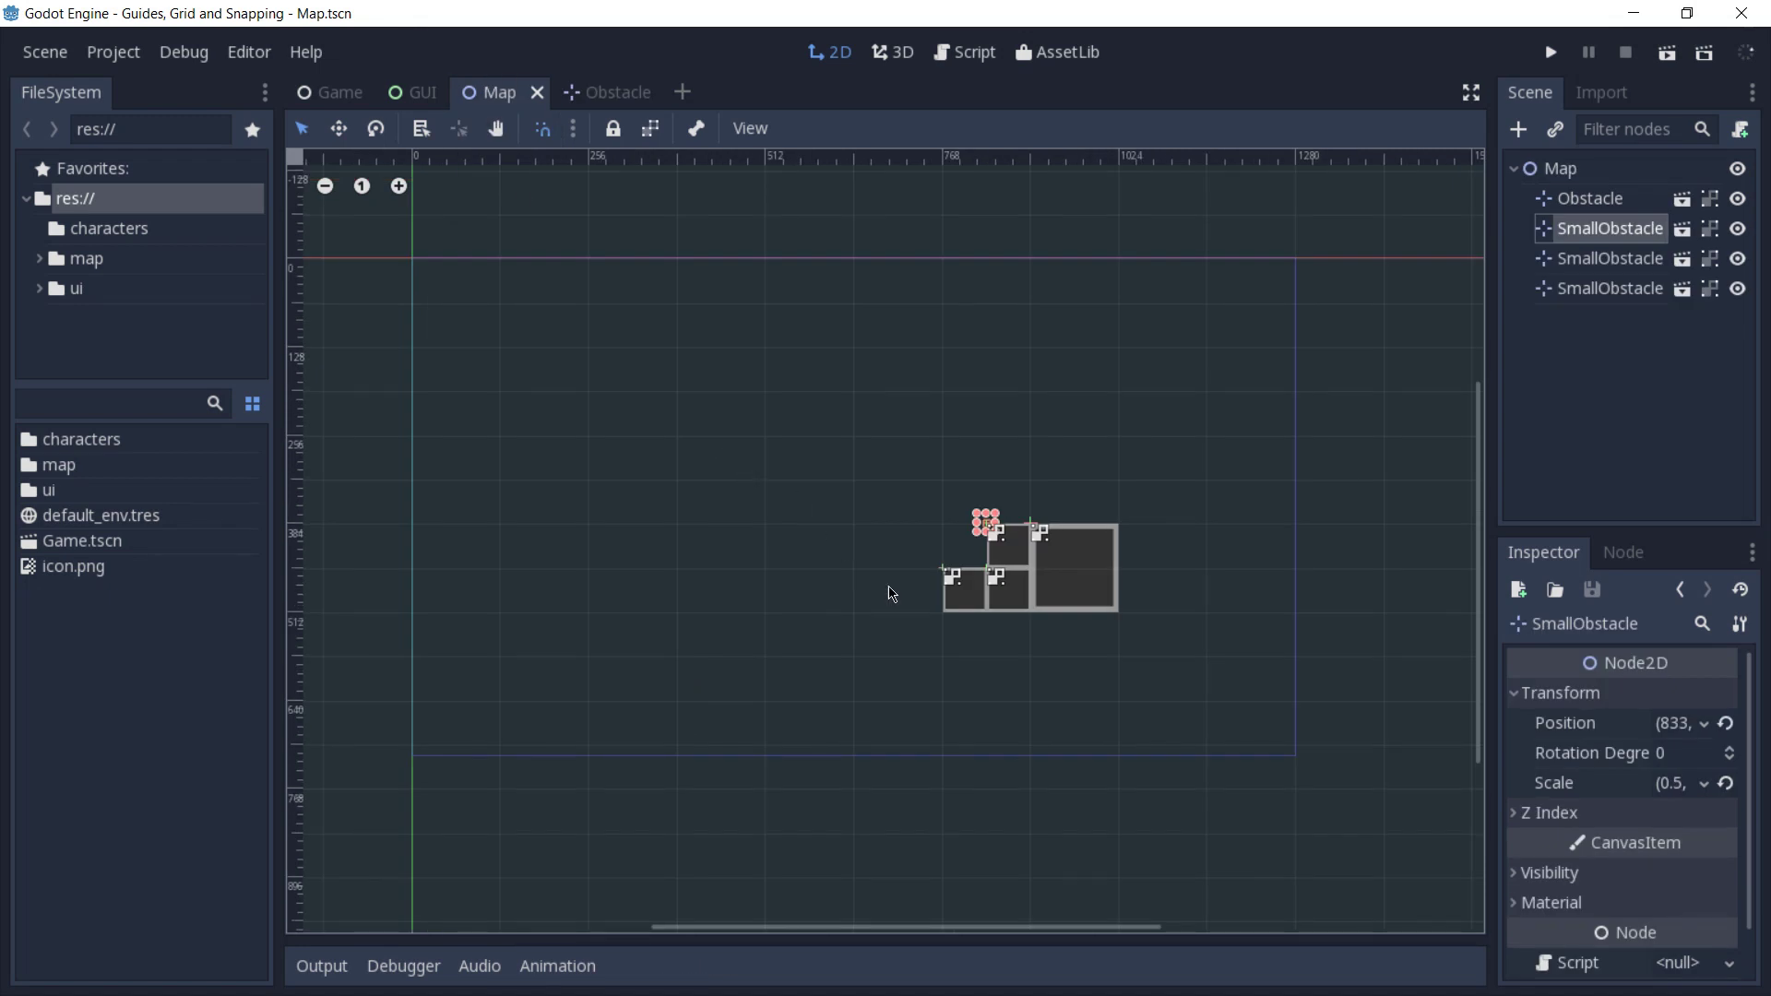
middle_click_drag(889, 590, 542, 517)
scroll(618, 545, "up", 3)
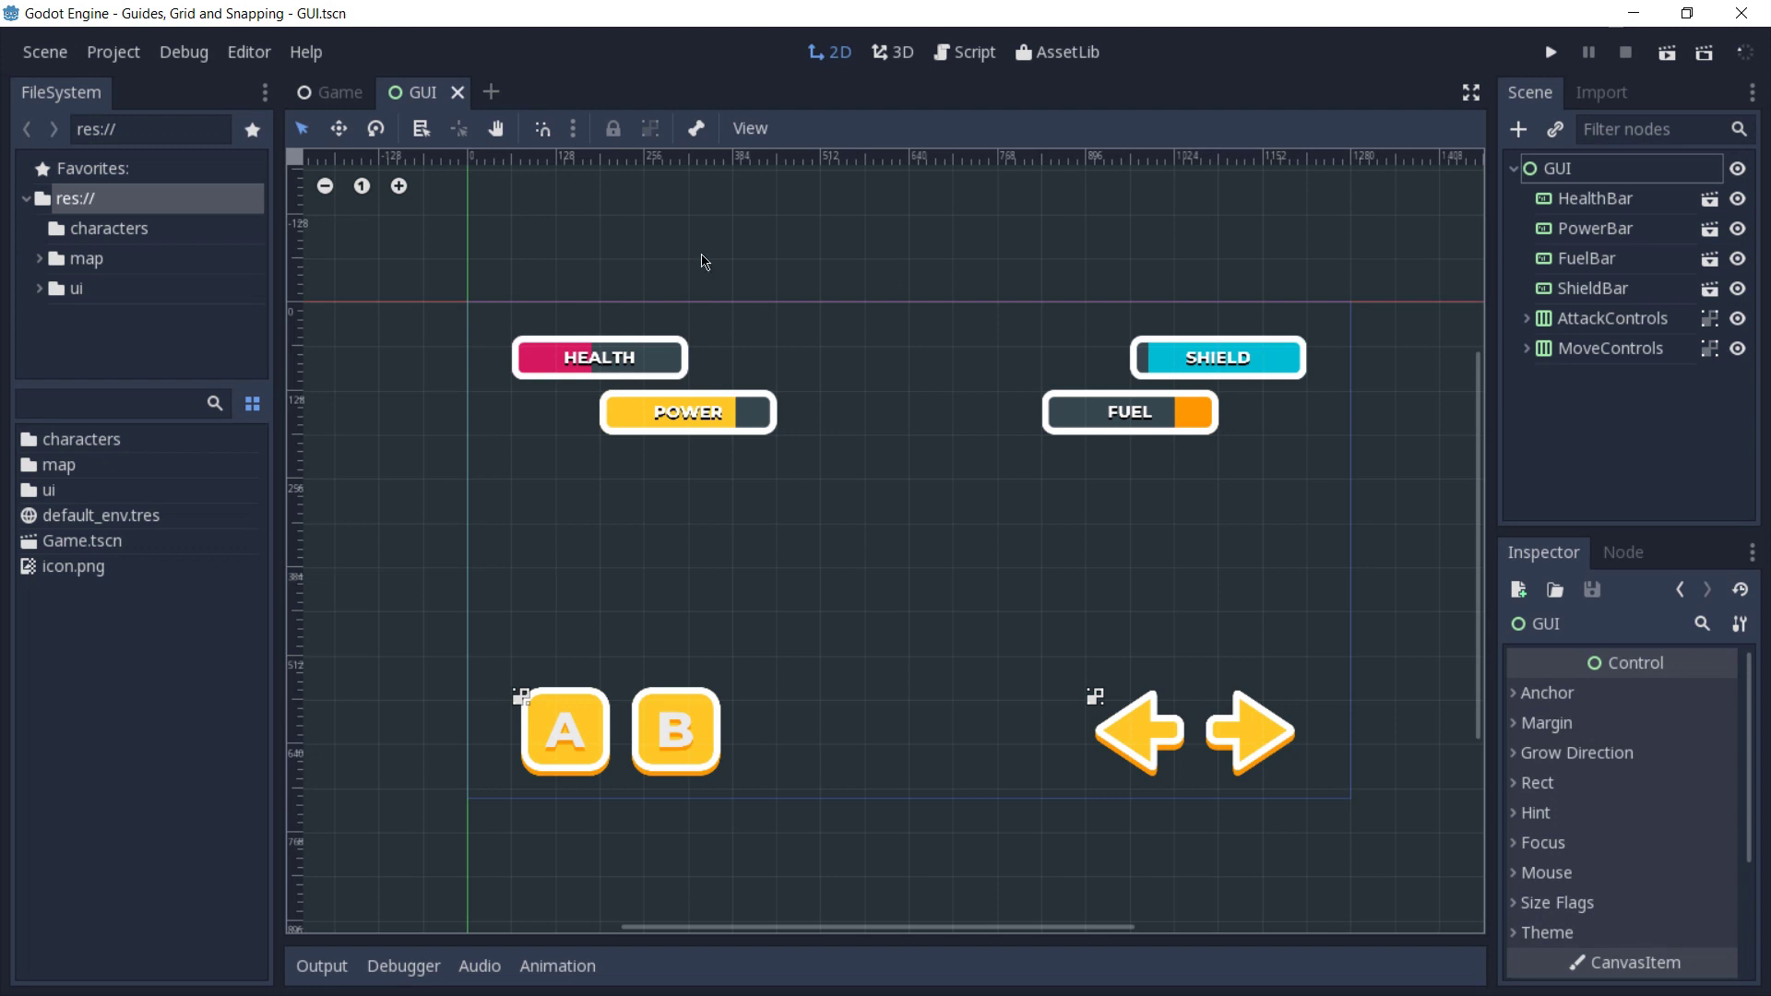
Turn on grid snapping and toggle the display of helpers
left_click(546, 134)
middle_click_drag(613, 279, 660, 293)
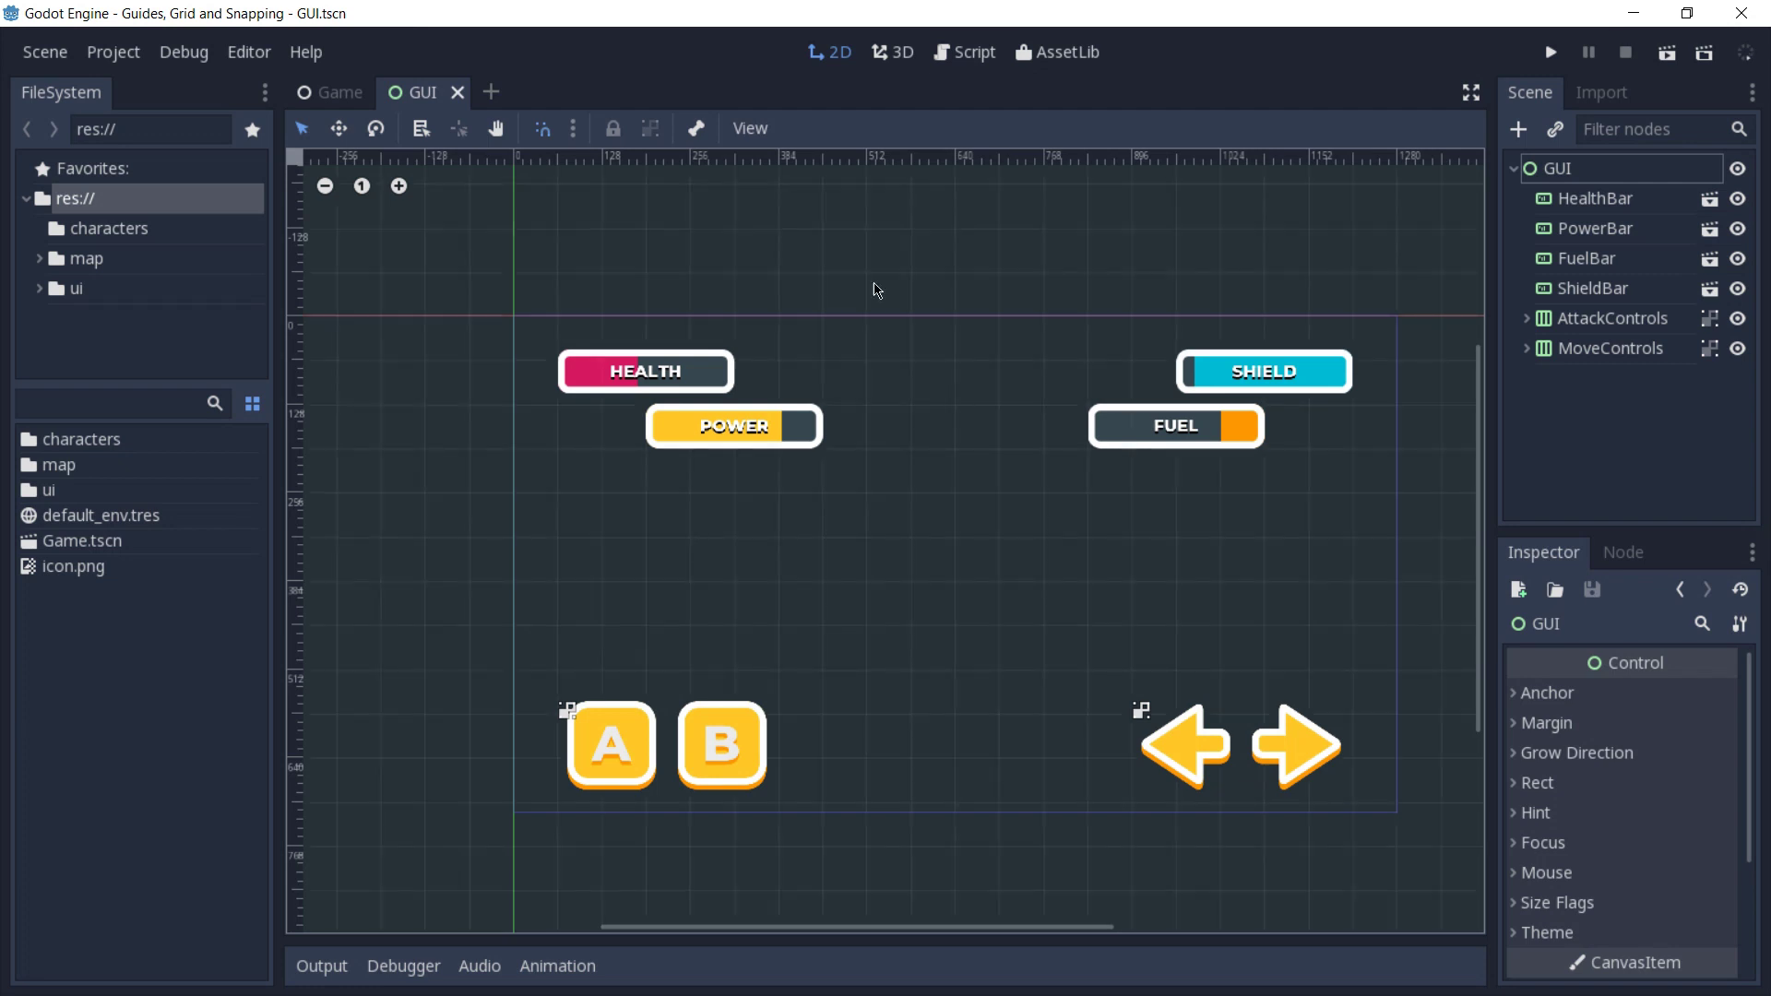
left_click(750, 128)
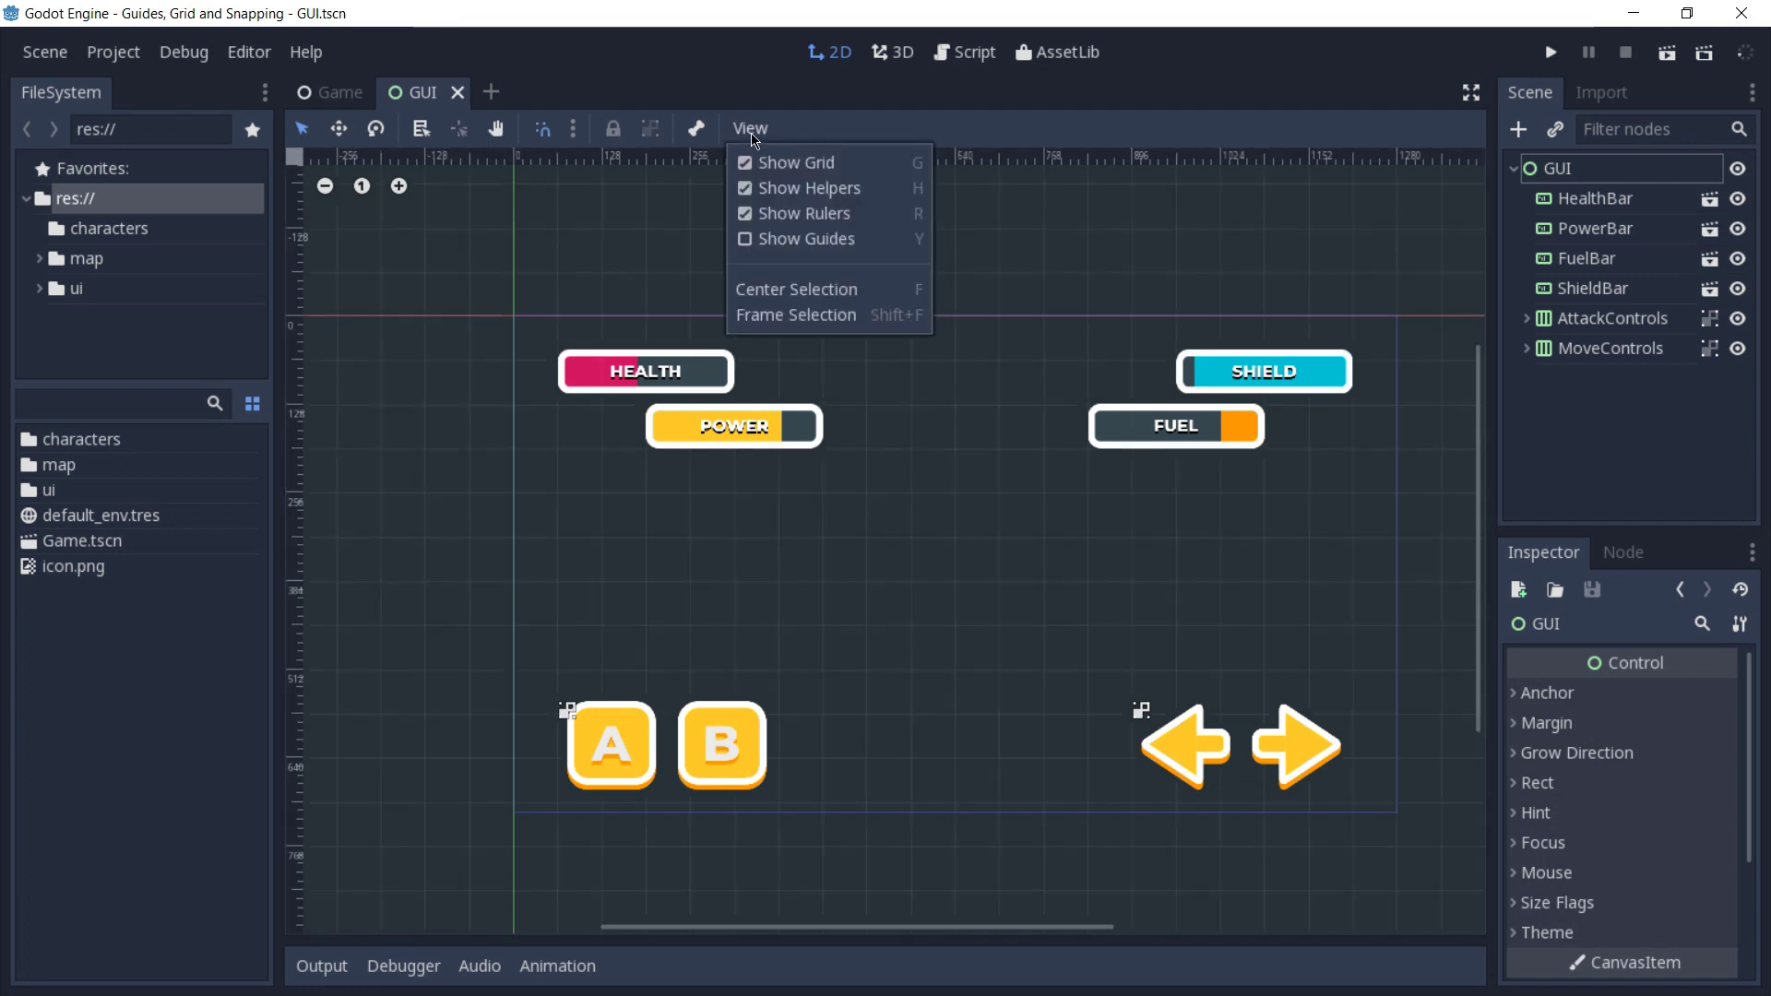
left_click(841, 187)
Try moving the POWER bar with the canvas grid toggled, cancelling the Create New Node dialog
left_click(750, 439)
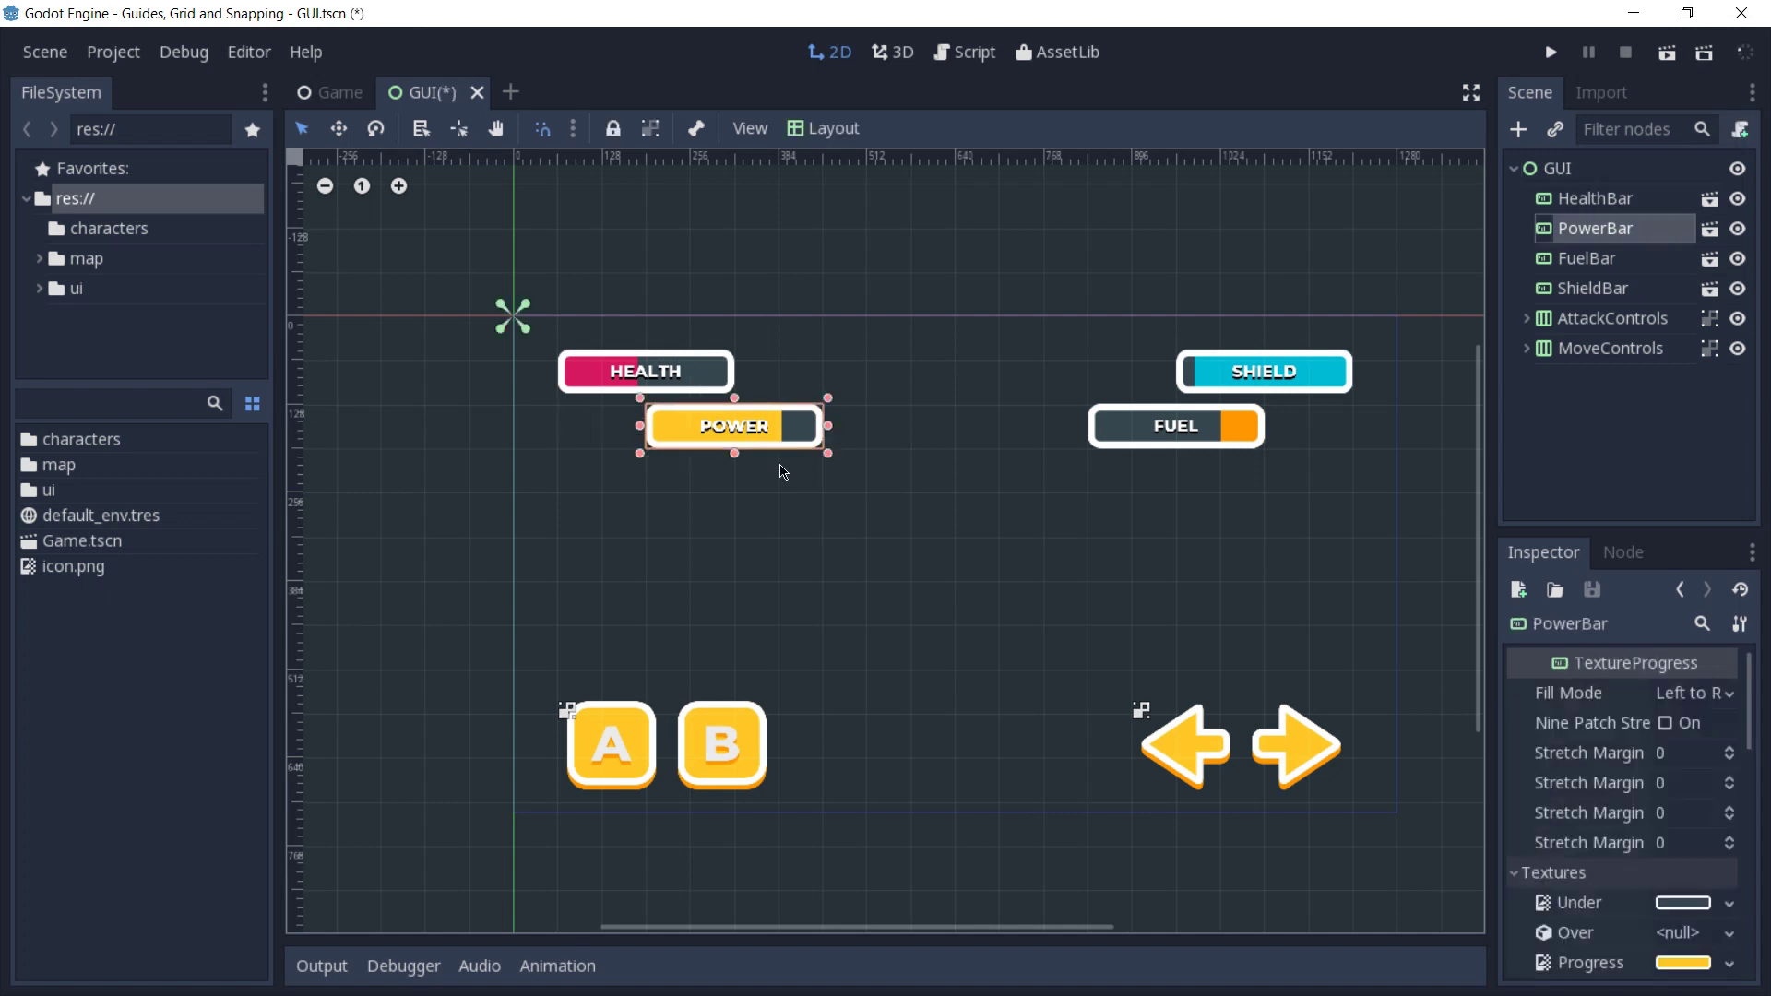
mouse_move(782, 473)
left_mouse_down()
mouse_move(858, 600)
mouse_move(803, 549)
mouse_move(823, 470)
mouse_move(909, 510)
mouse_move(823, 425)
left_mouse_up()
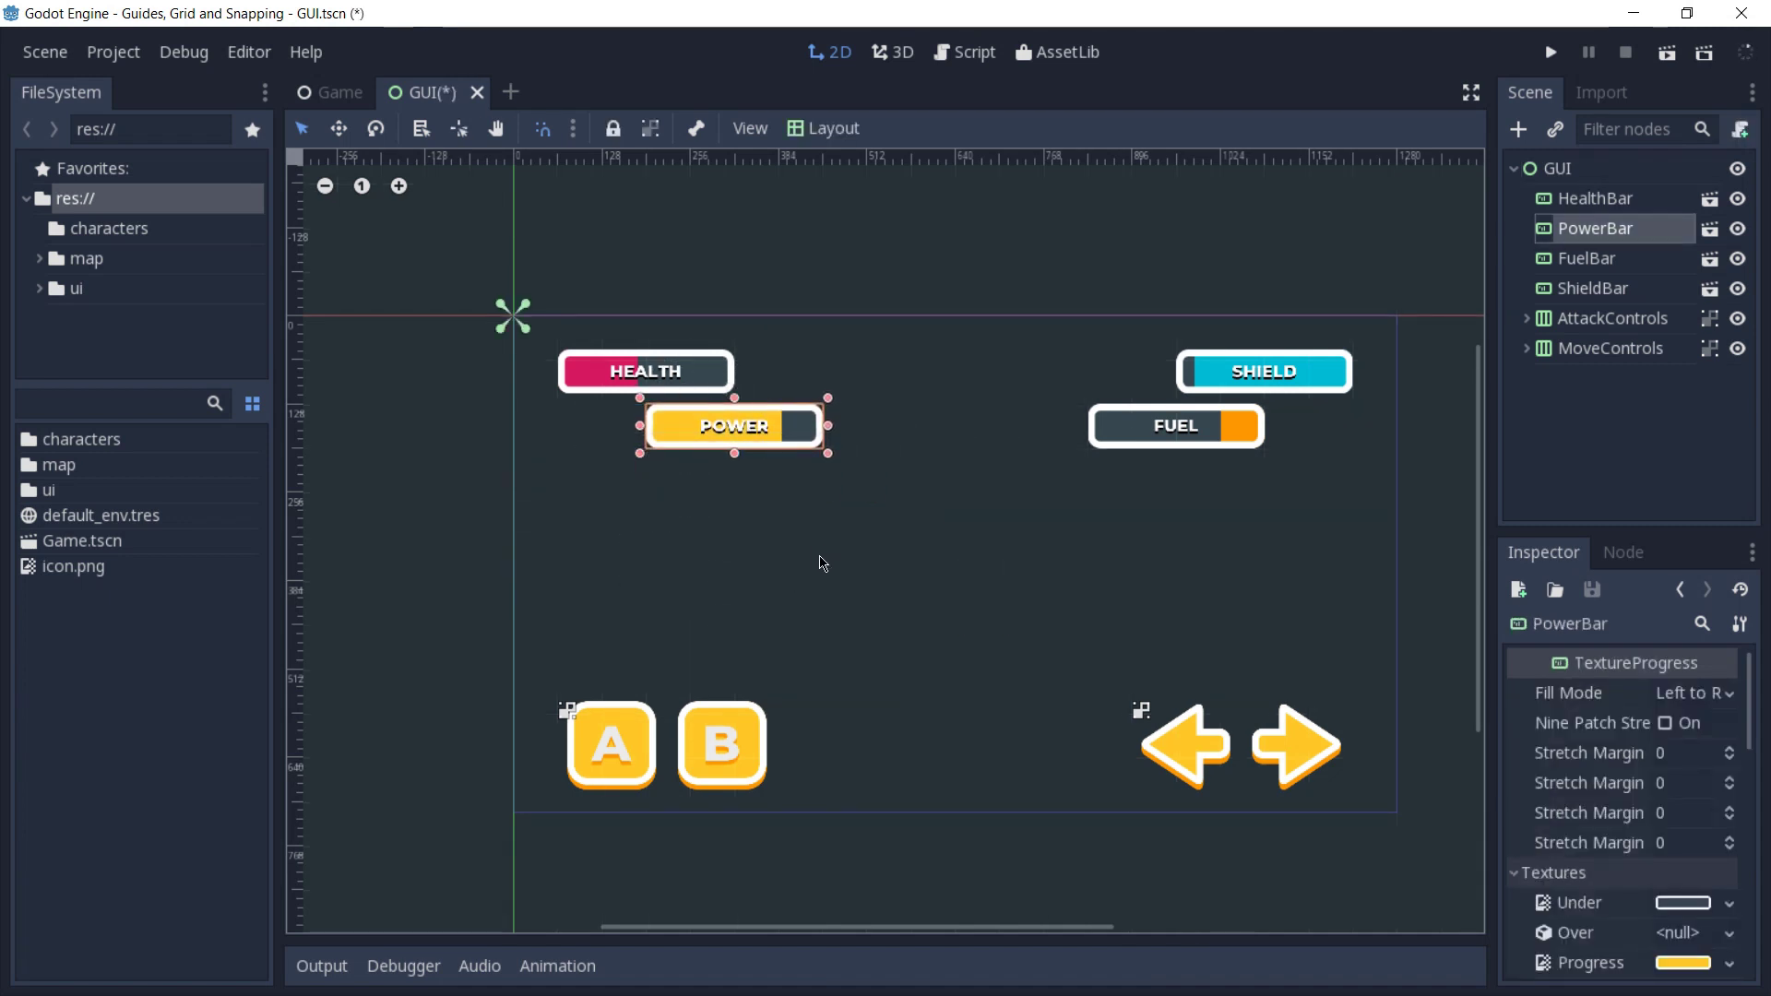
key("g")
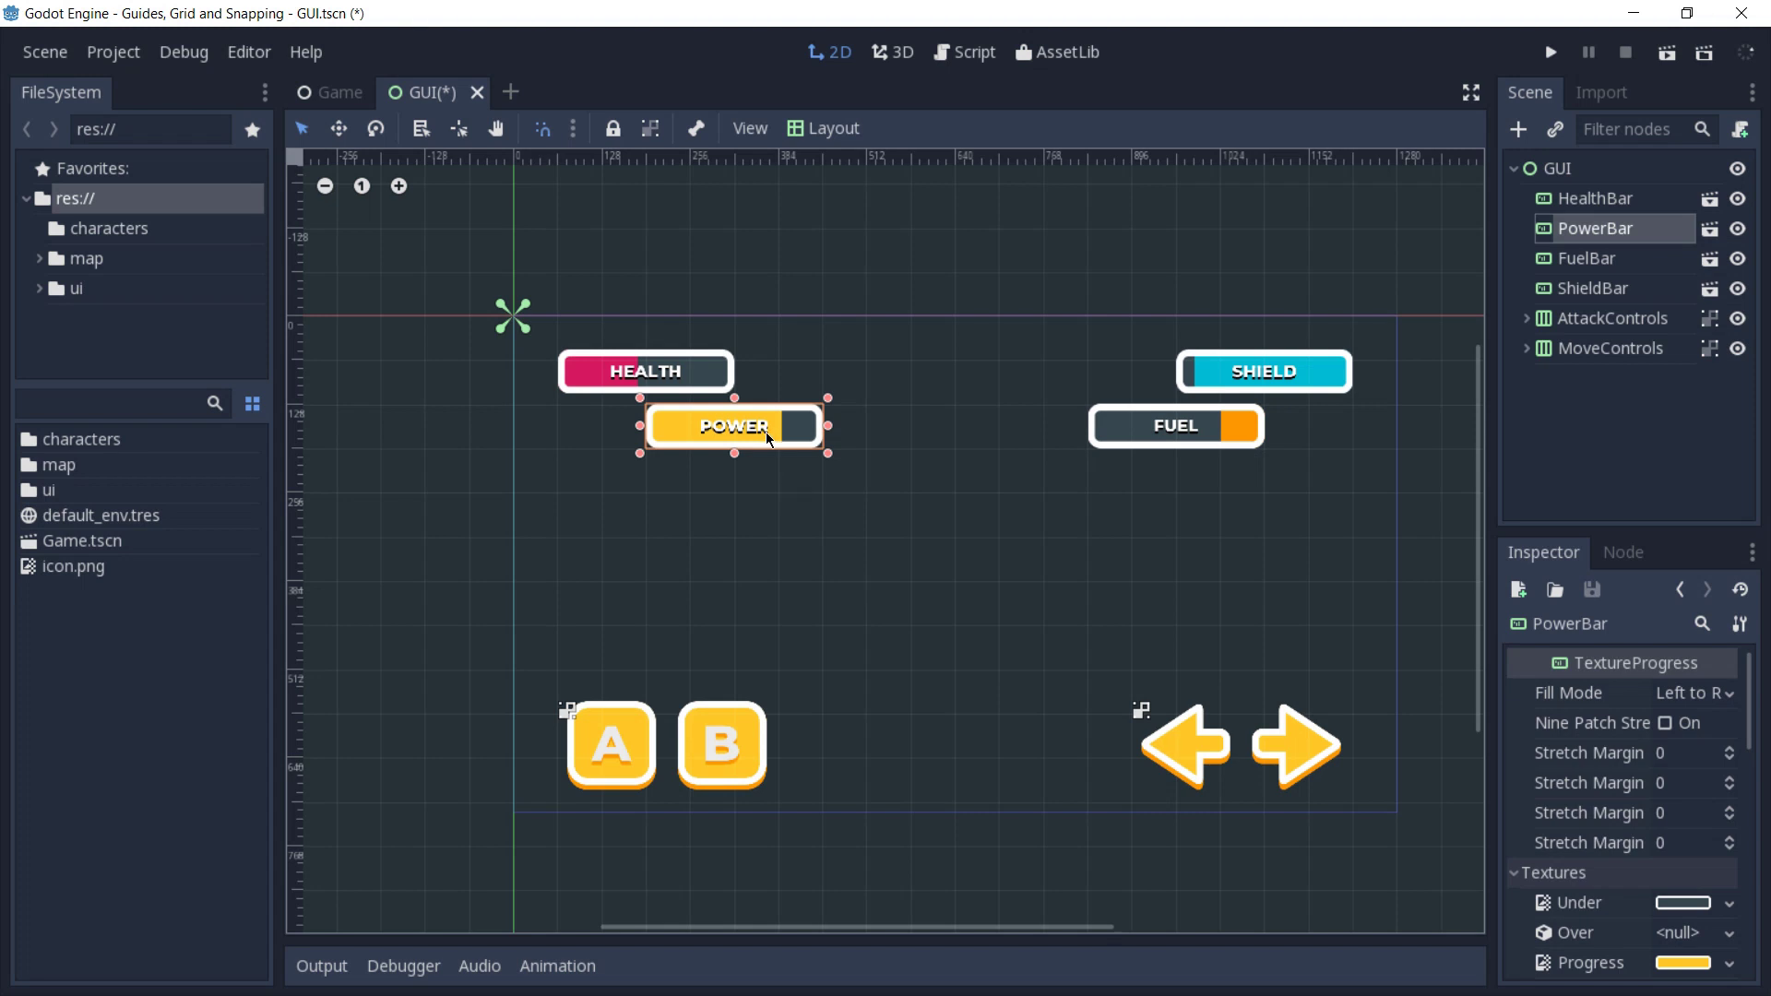
mouse_move(768, 438)
left_mouse_down()
mouse_move(861, 438)
mouse_move(864, 620)
mouse_move(768, 486)
mouse_move(764, 440)
left_mouse_up()
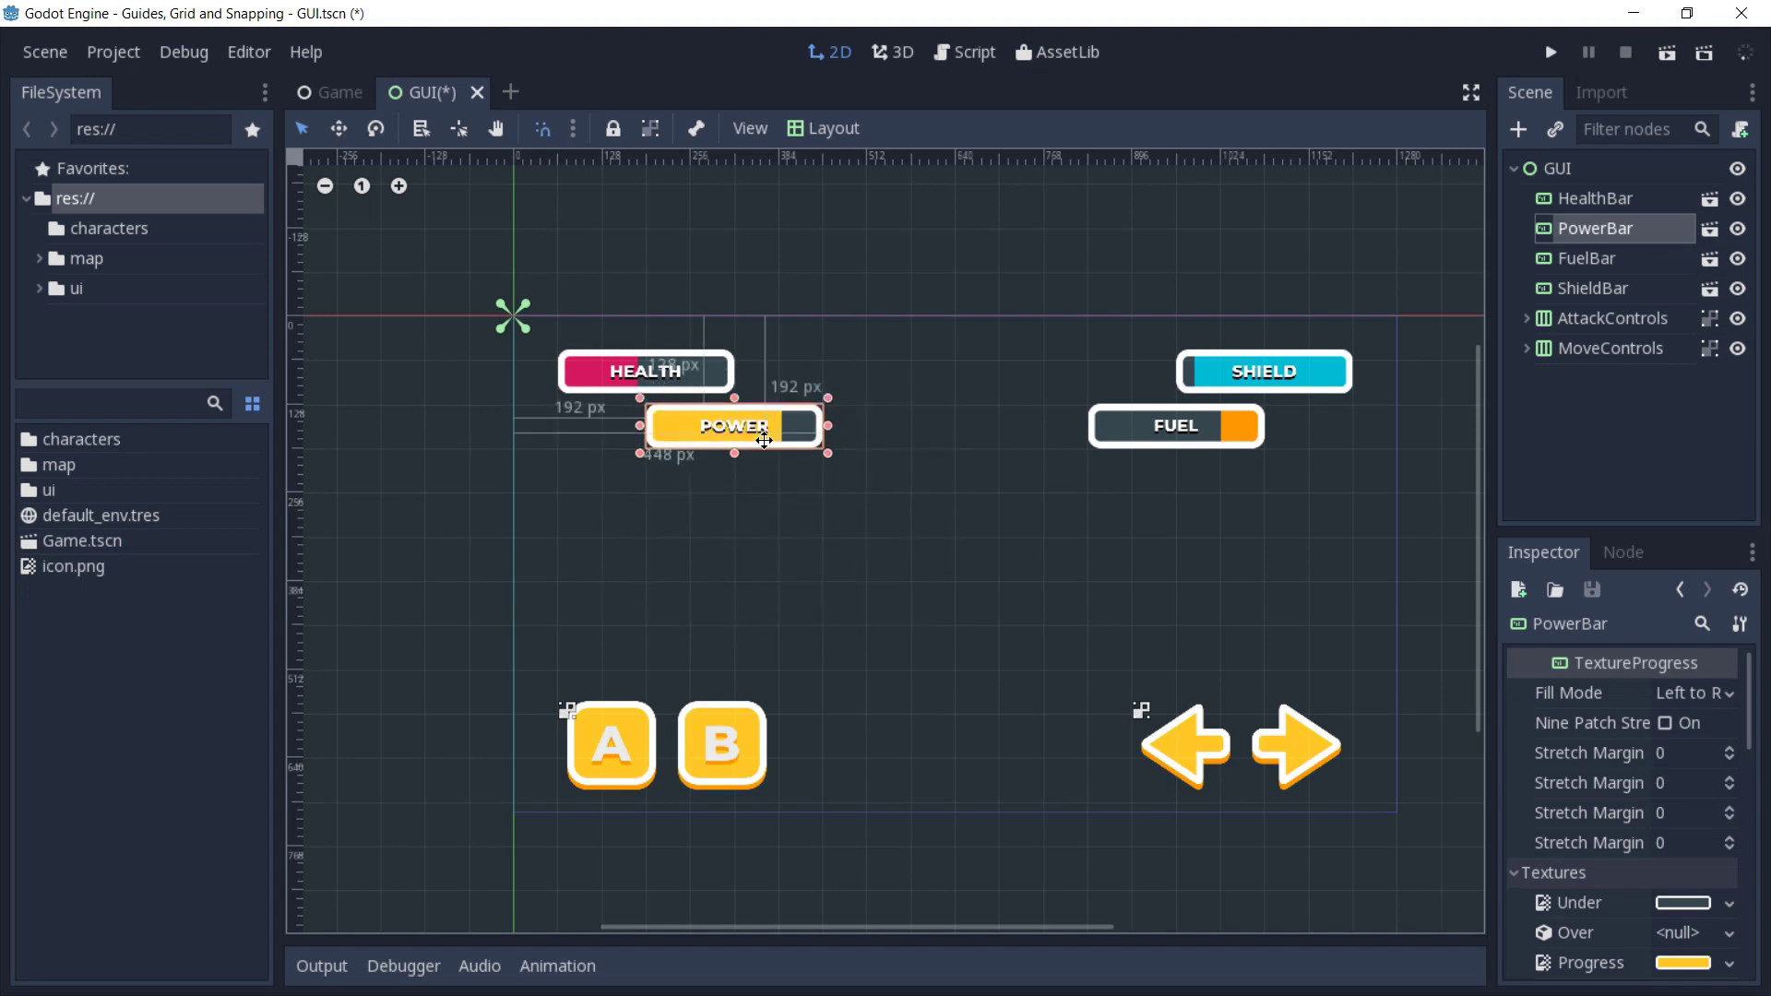
left_click(1519, 129)
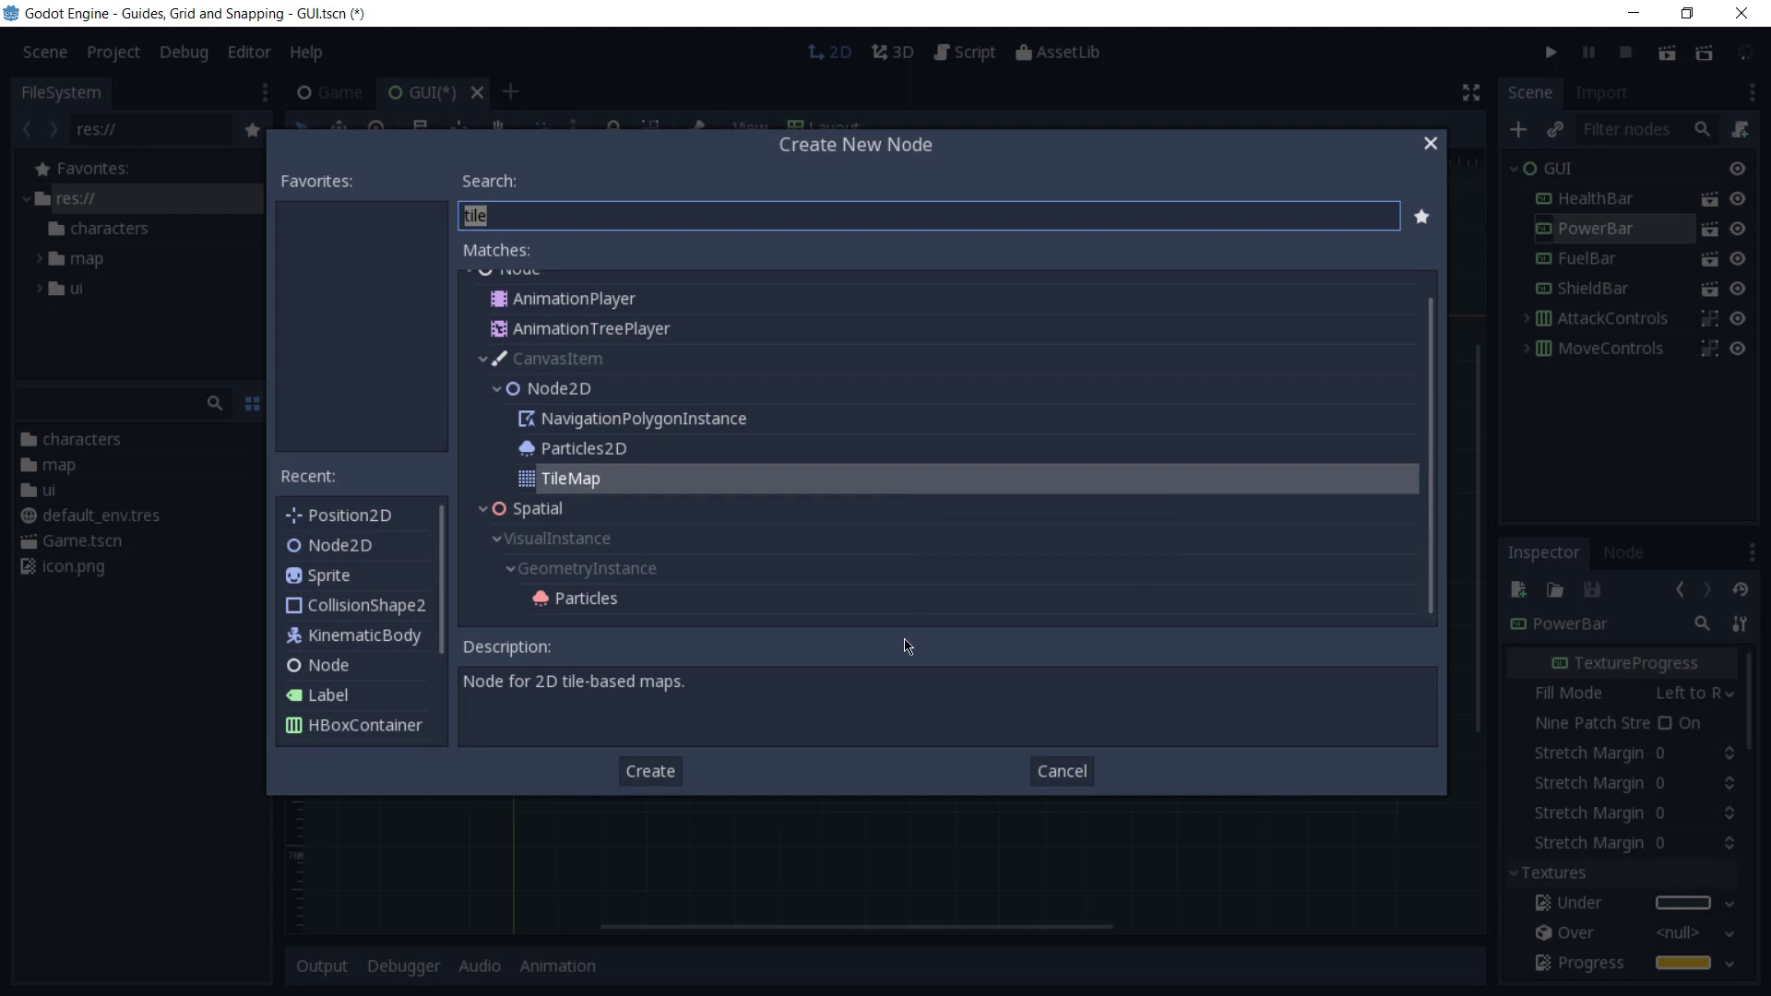
left_click(1059, 772)
Move the POWER and FUEL bars down about 96 px back to their original places
left_click(1176, 425)
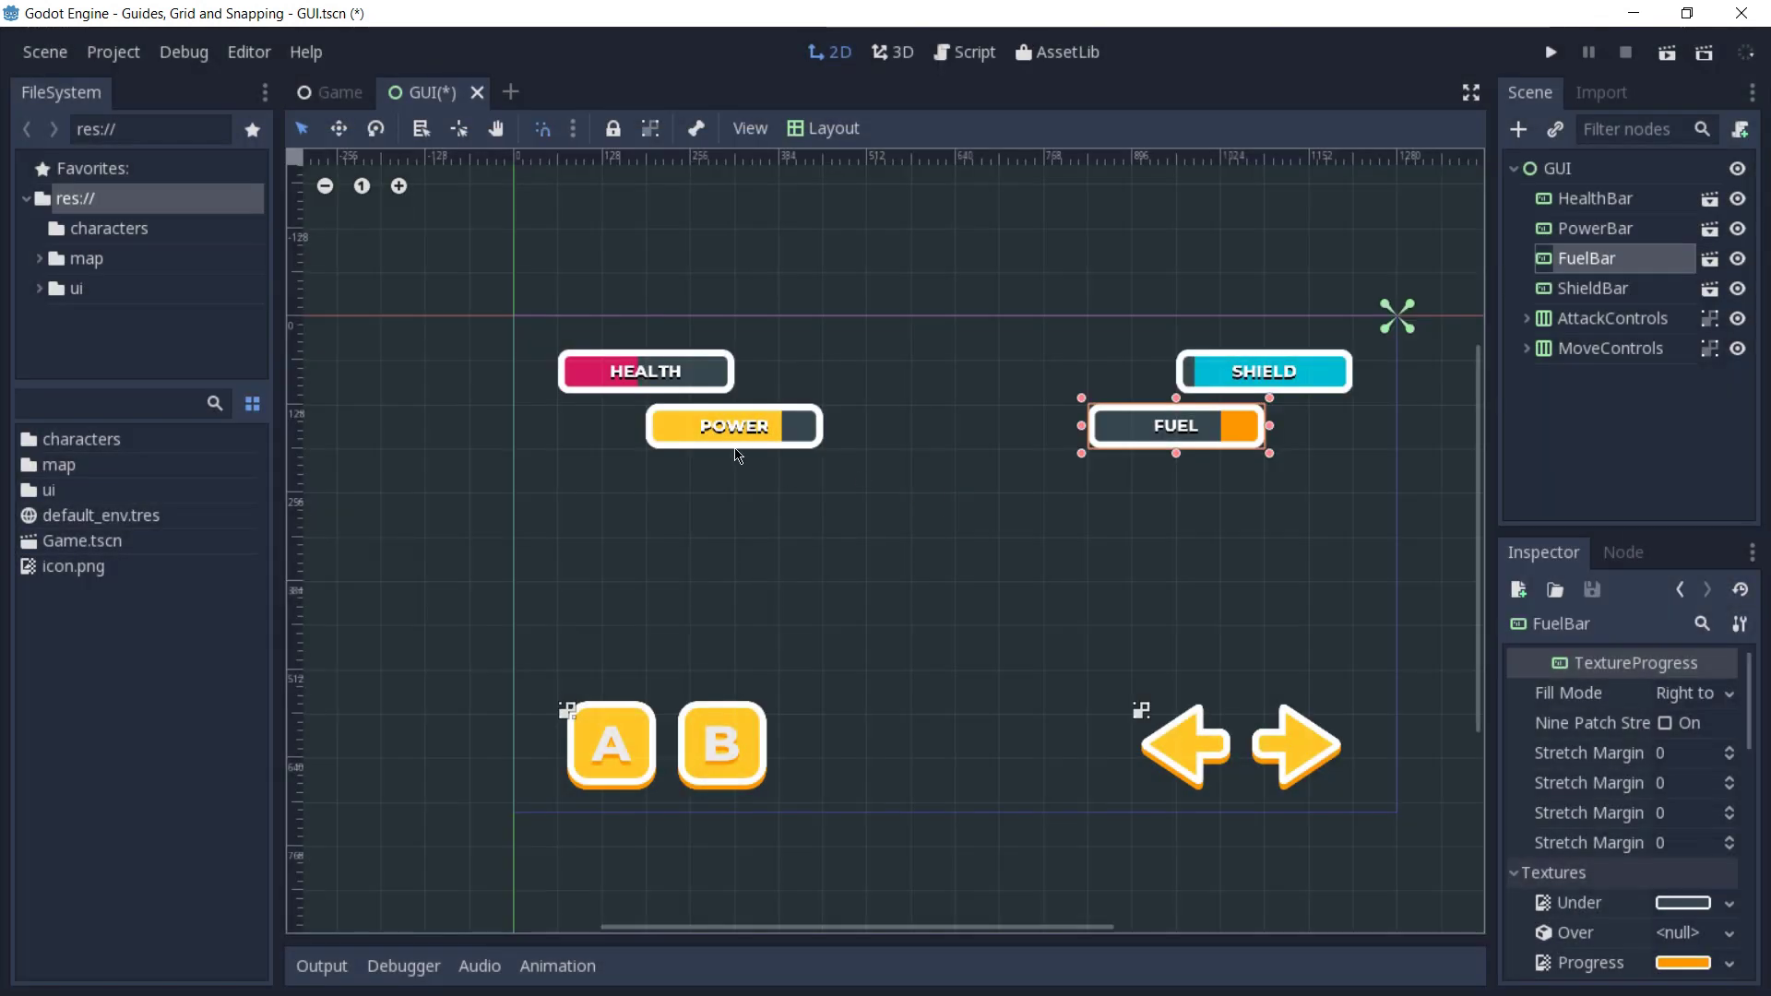
left_click(743, 444)
left_click_drag(775, 433, 824, 498)
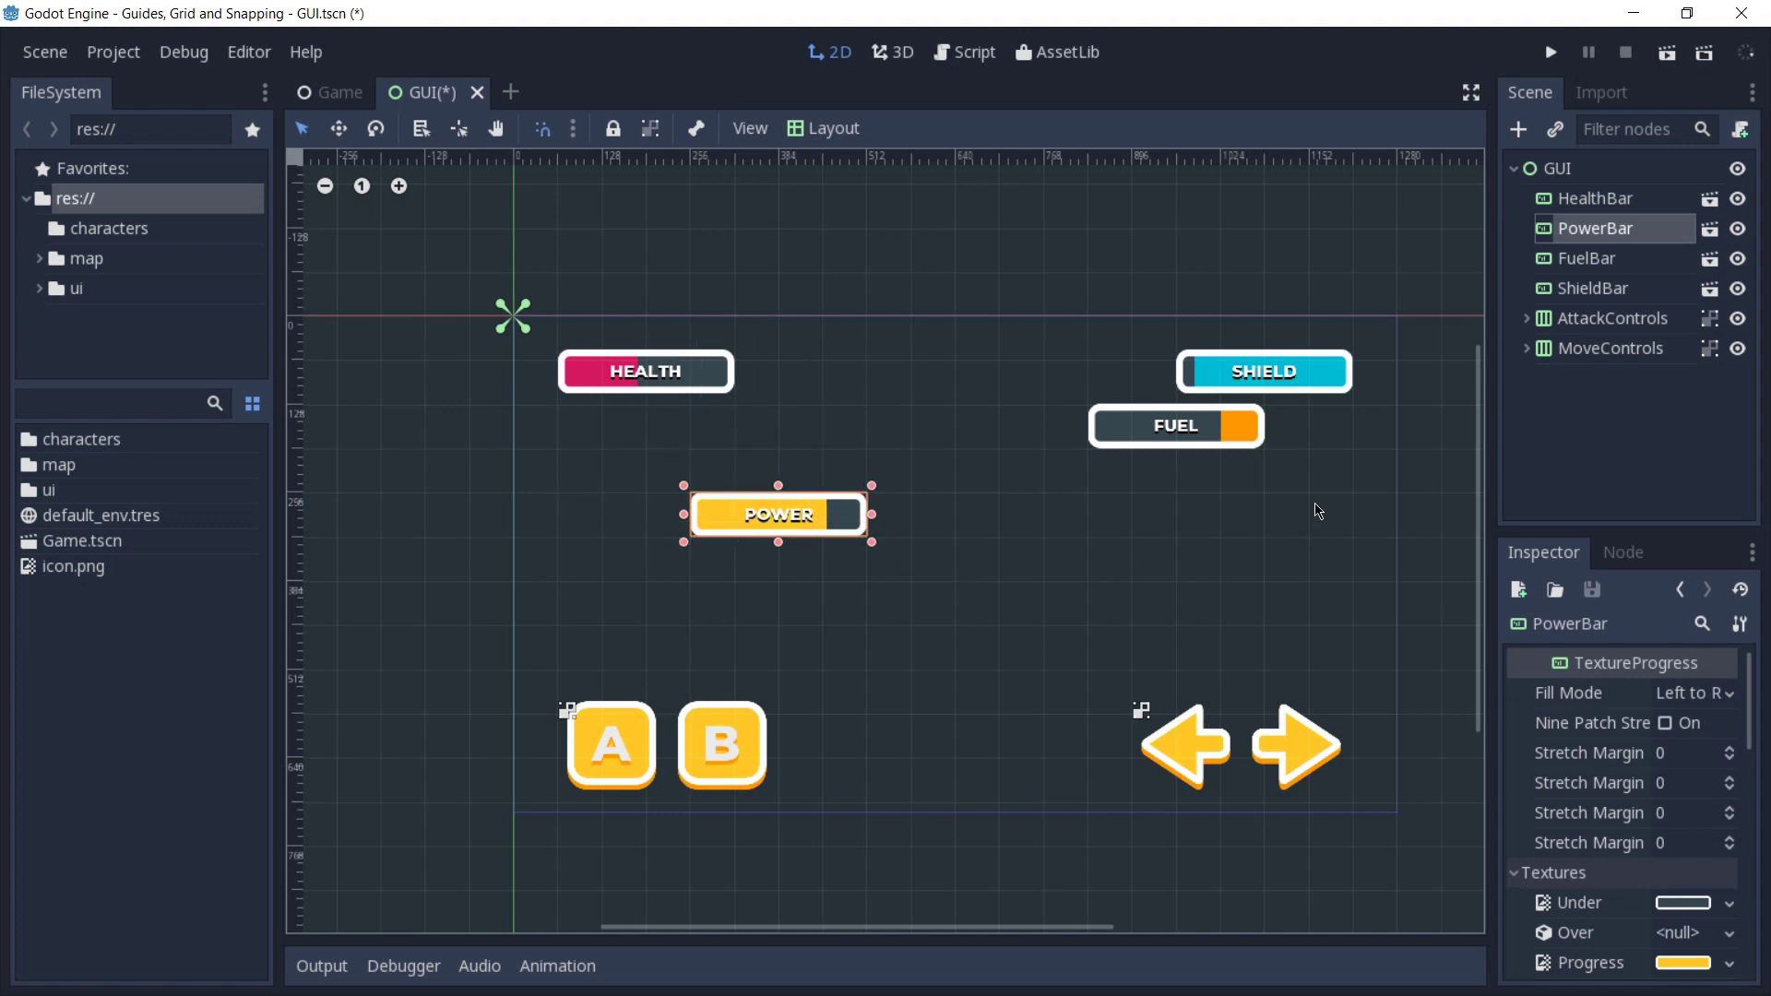
left_click_drag(1207, 432, 1122, 472)
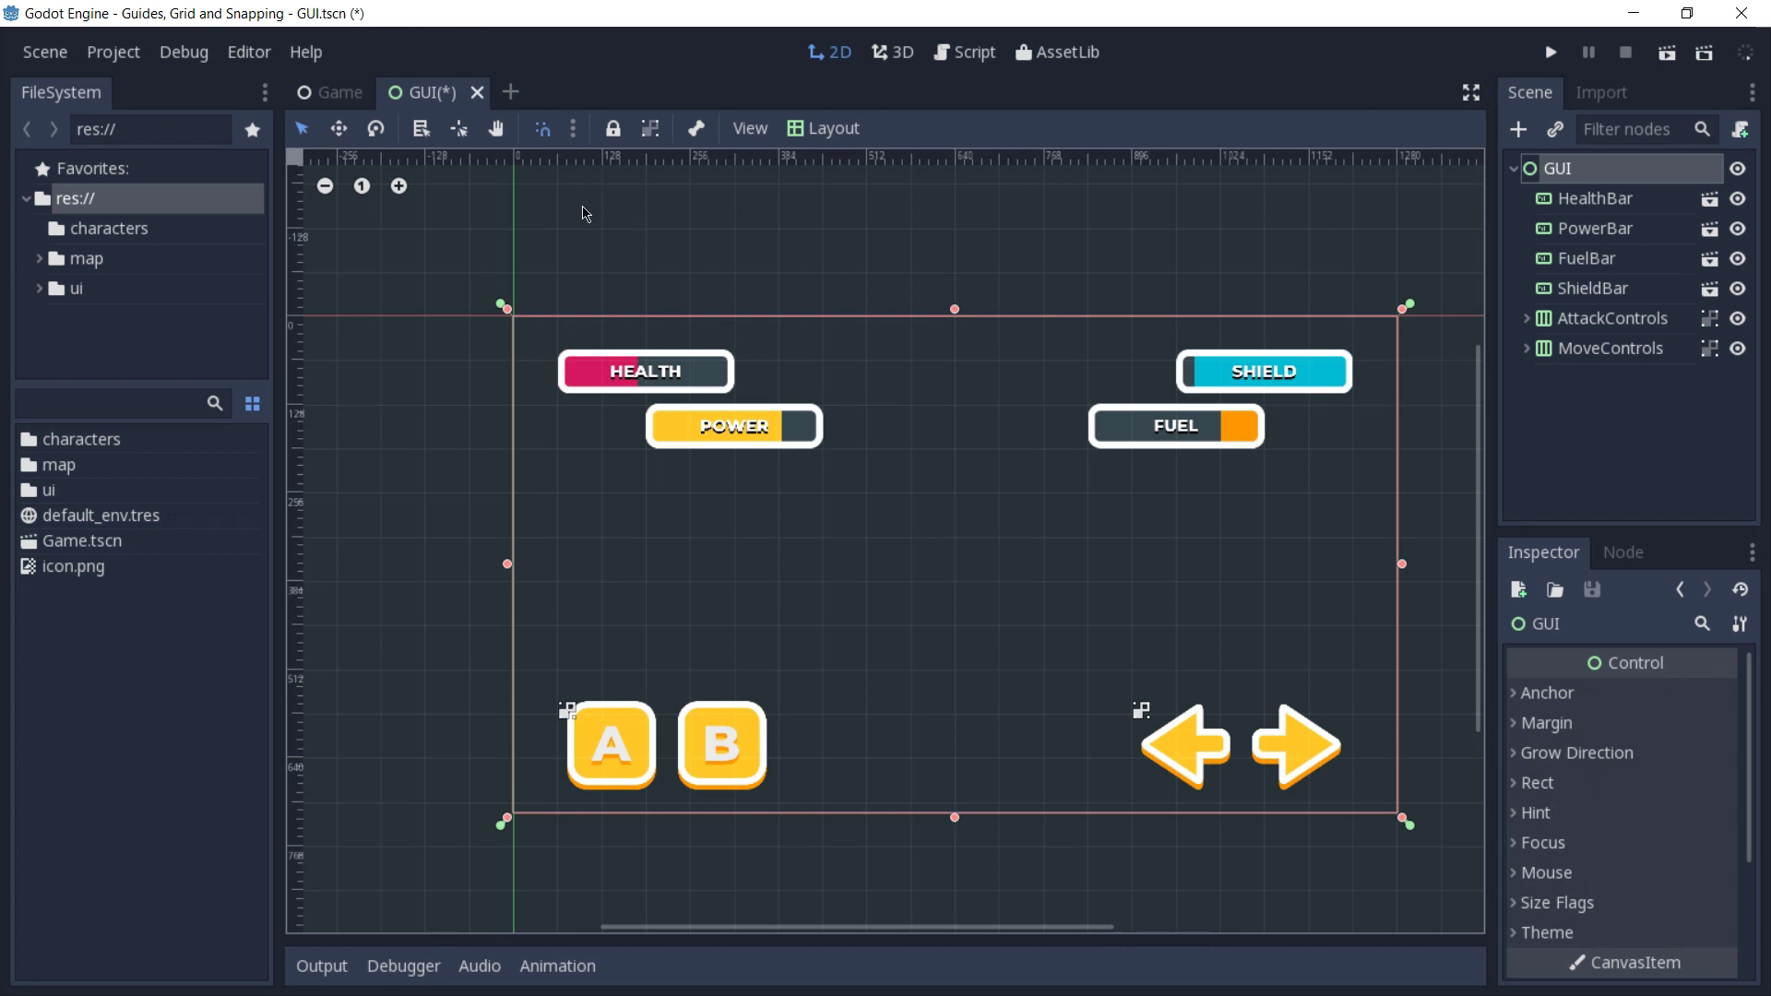
left_click(574, 129)
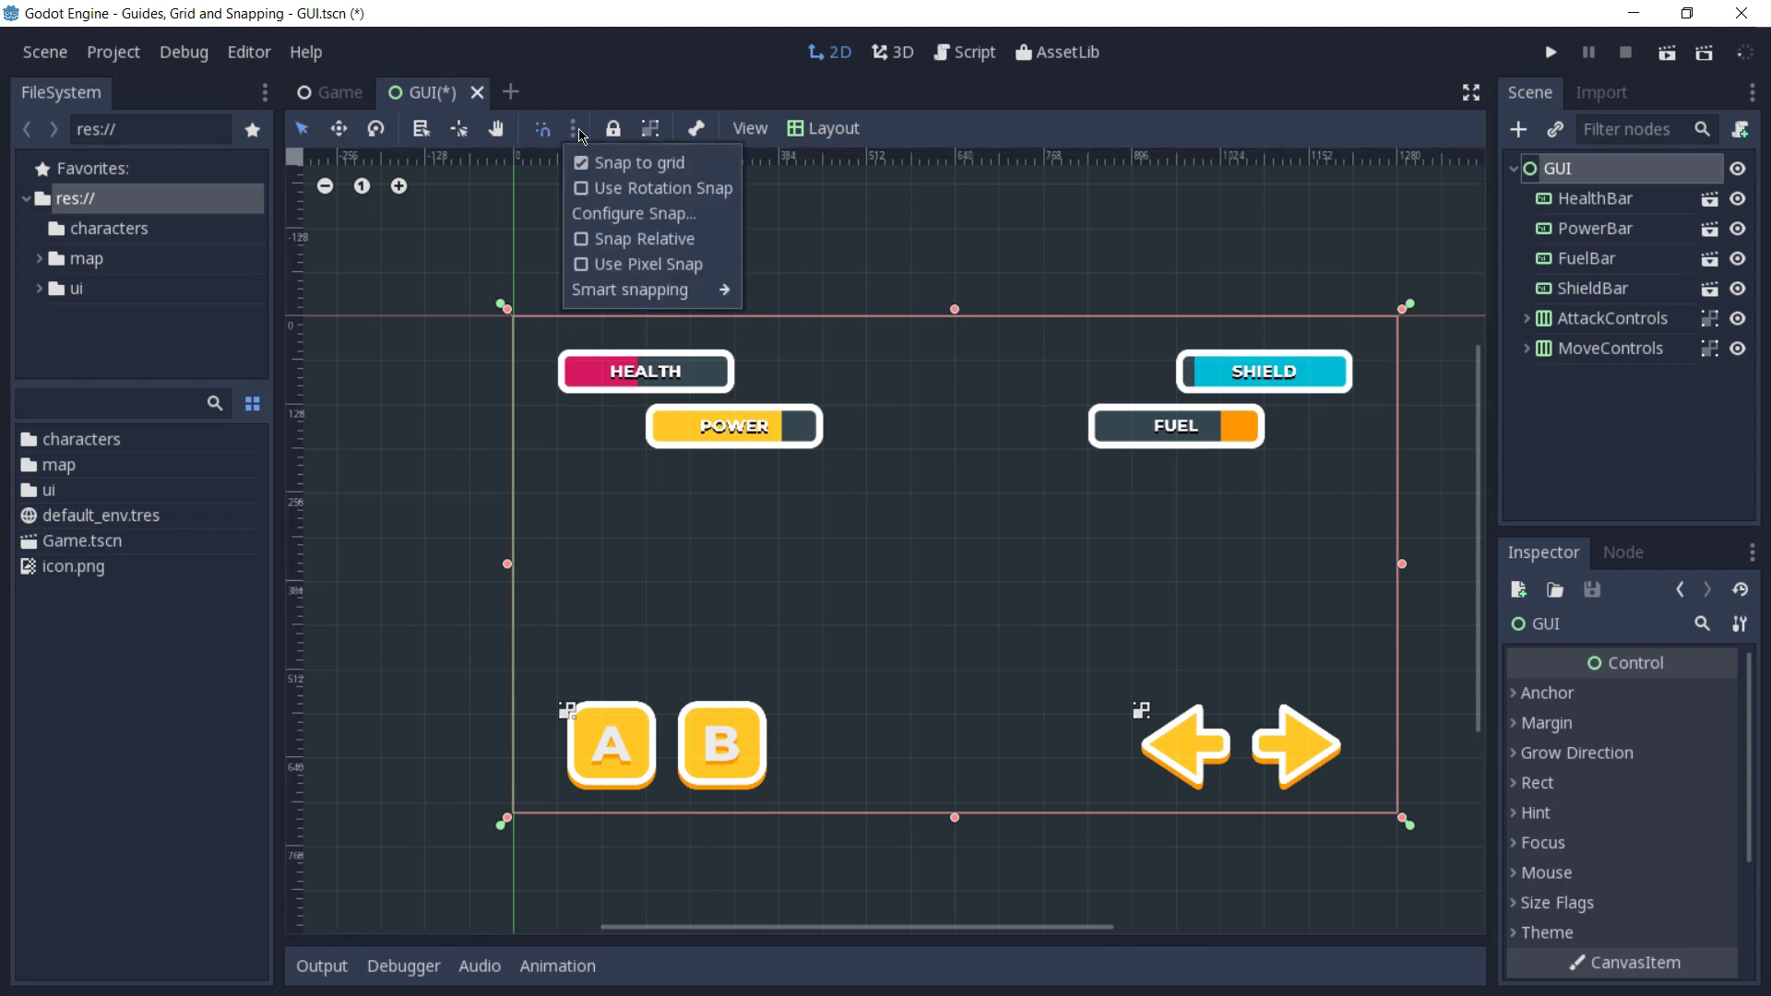
left_click(665, 218)
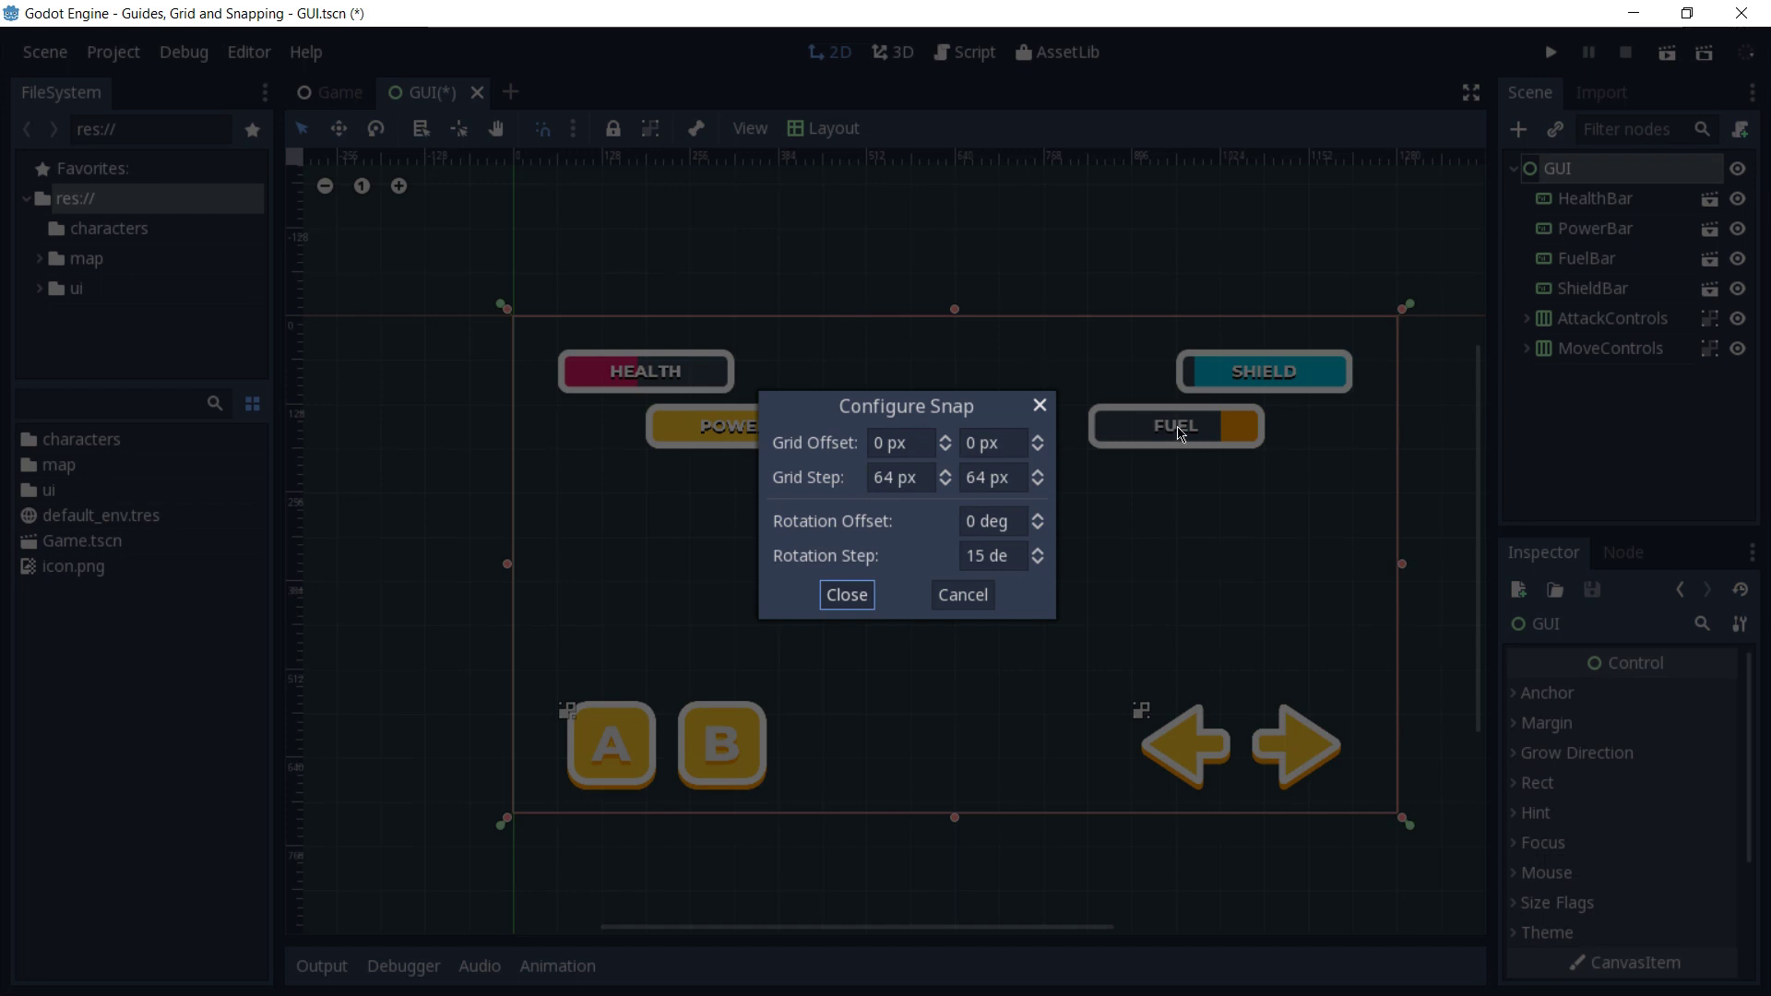
key("Return")
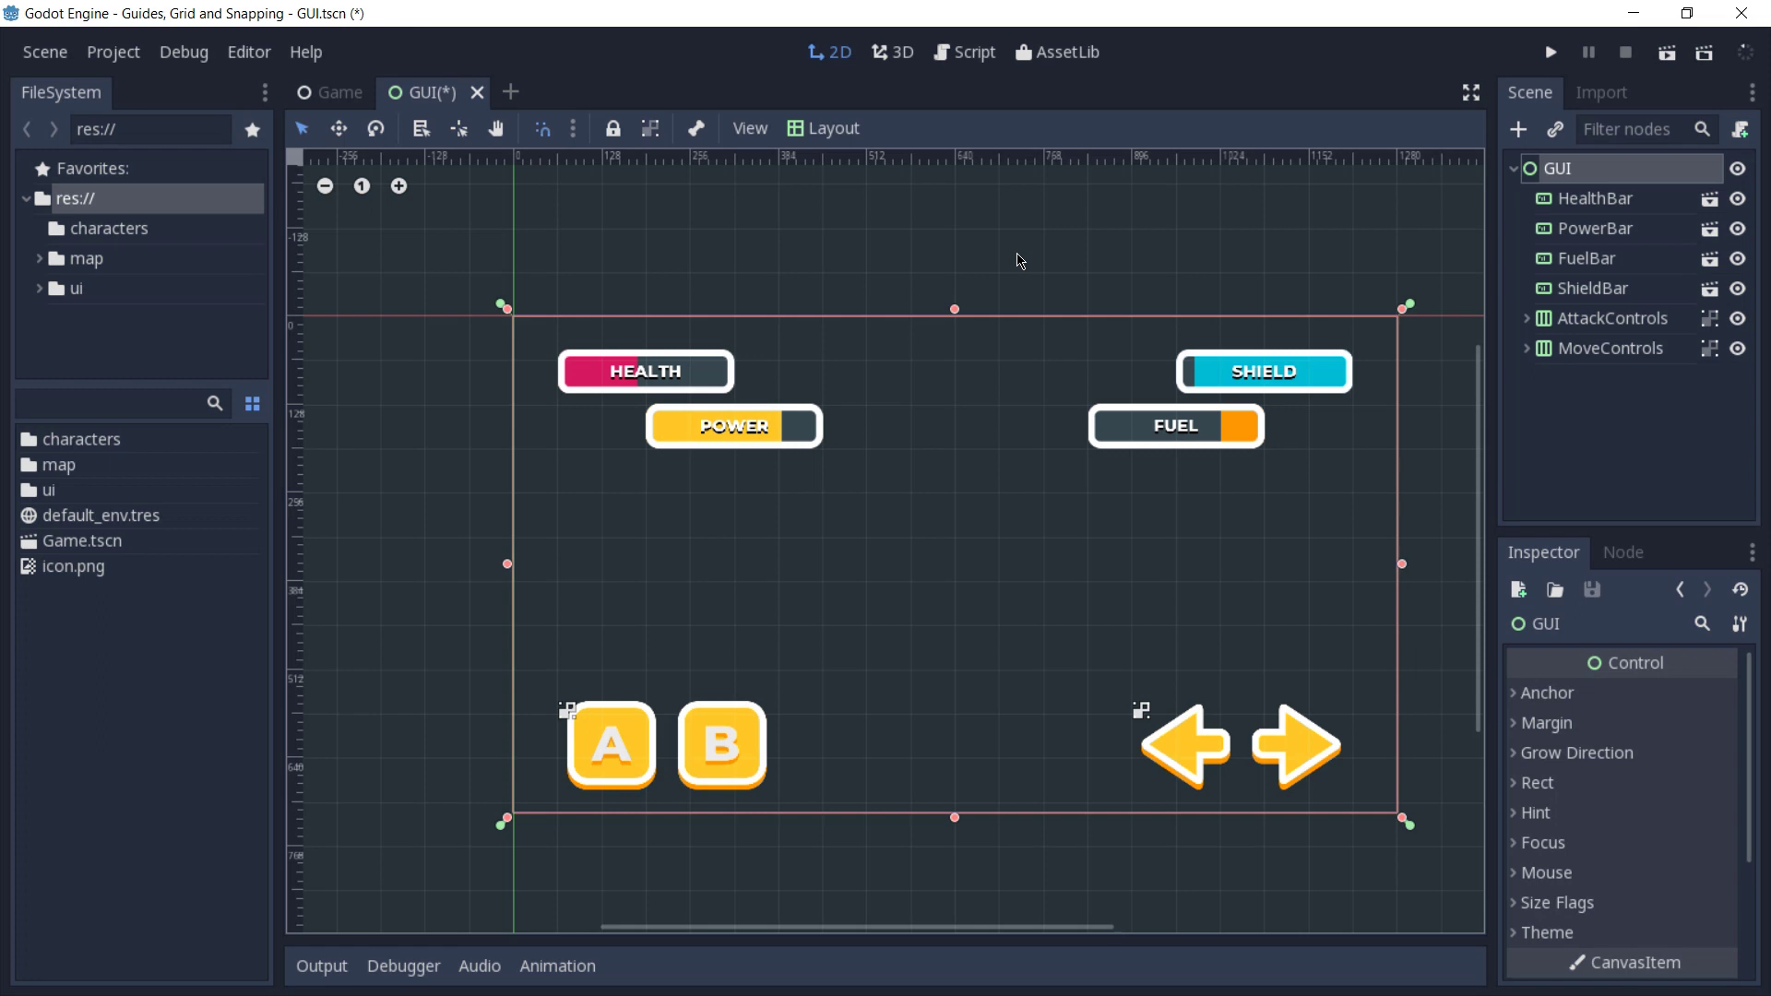
left_click(573, 128)
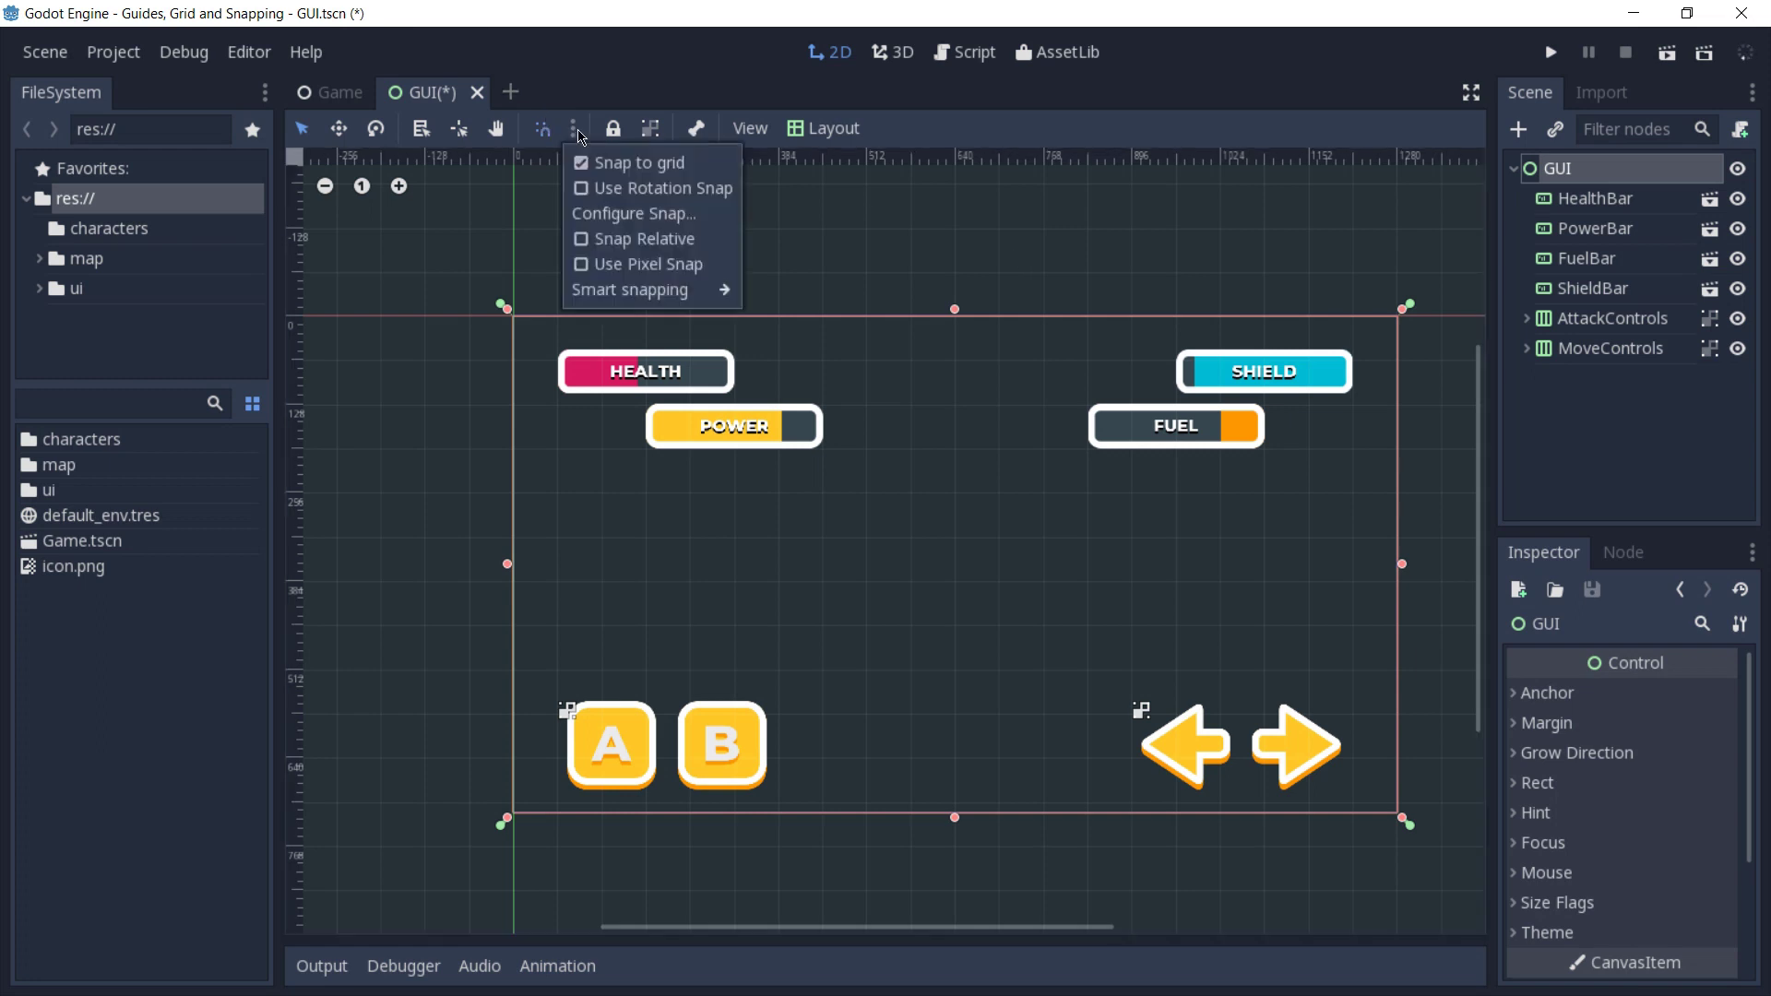
left_click(604, 209)
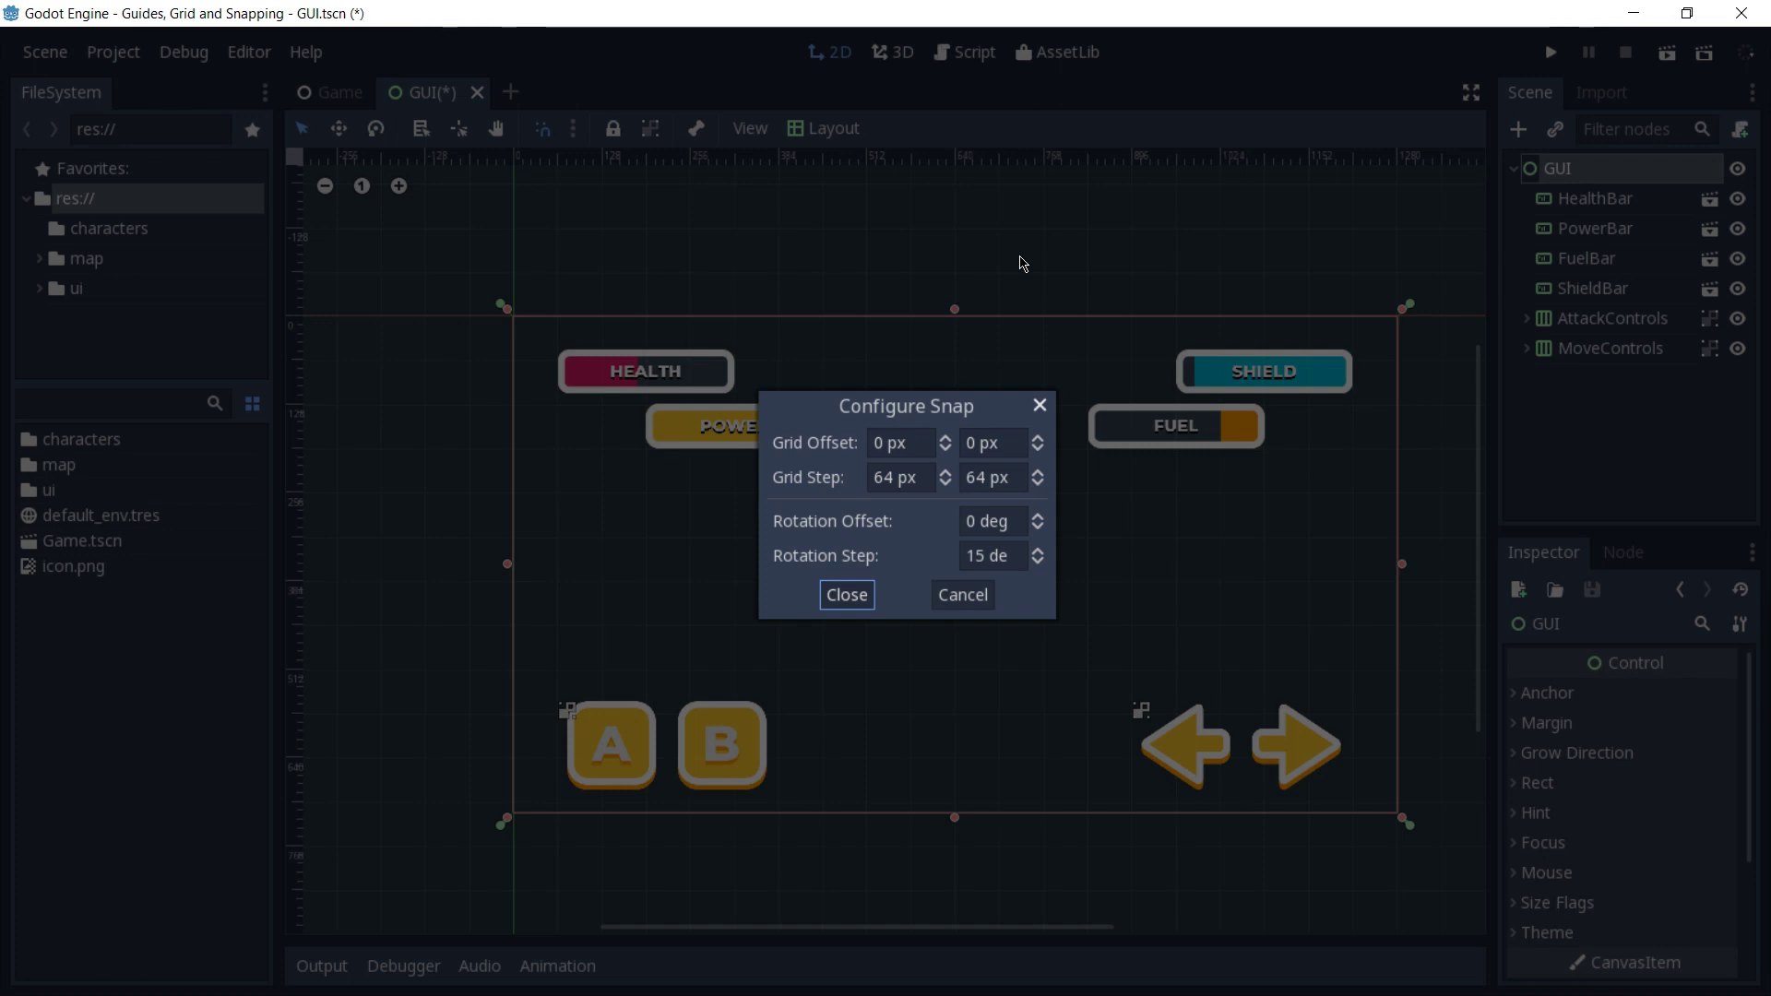
key("Escape")
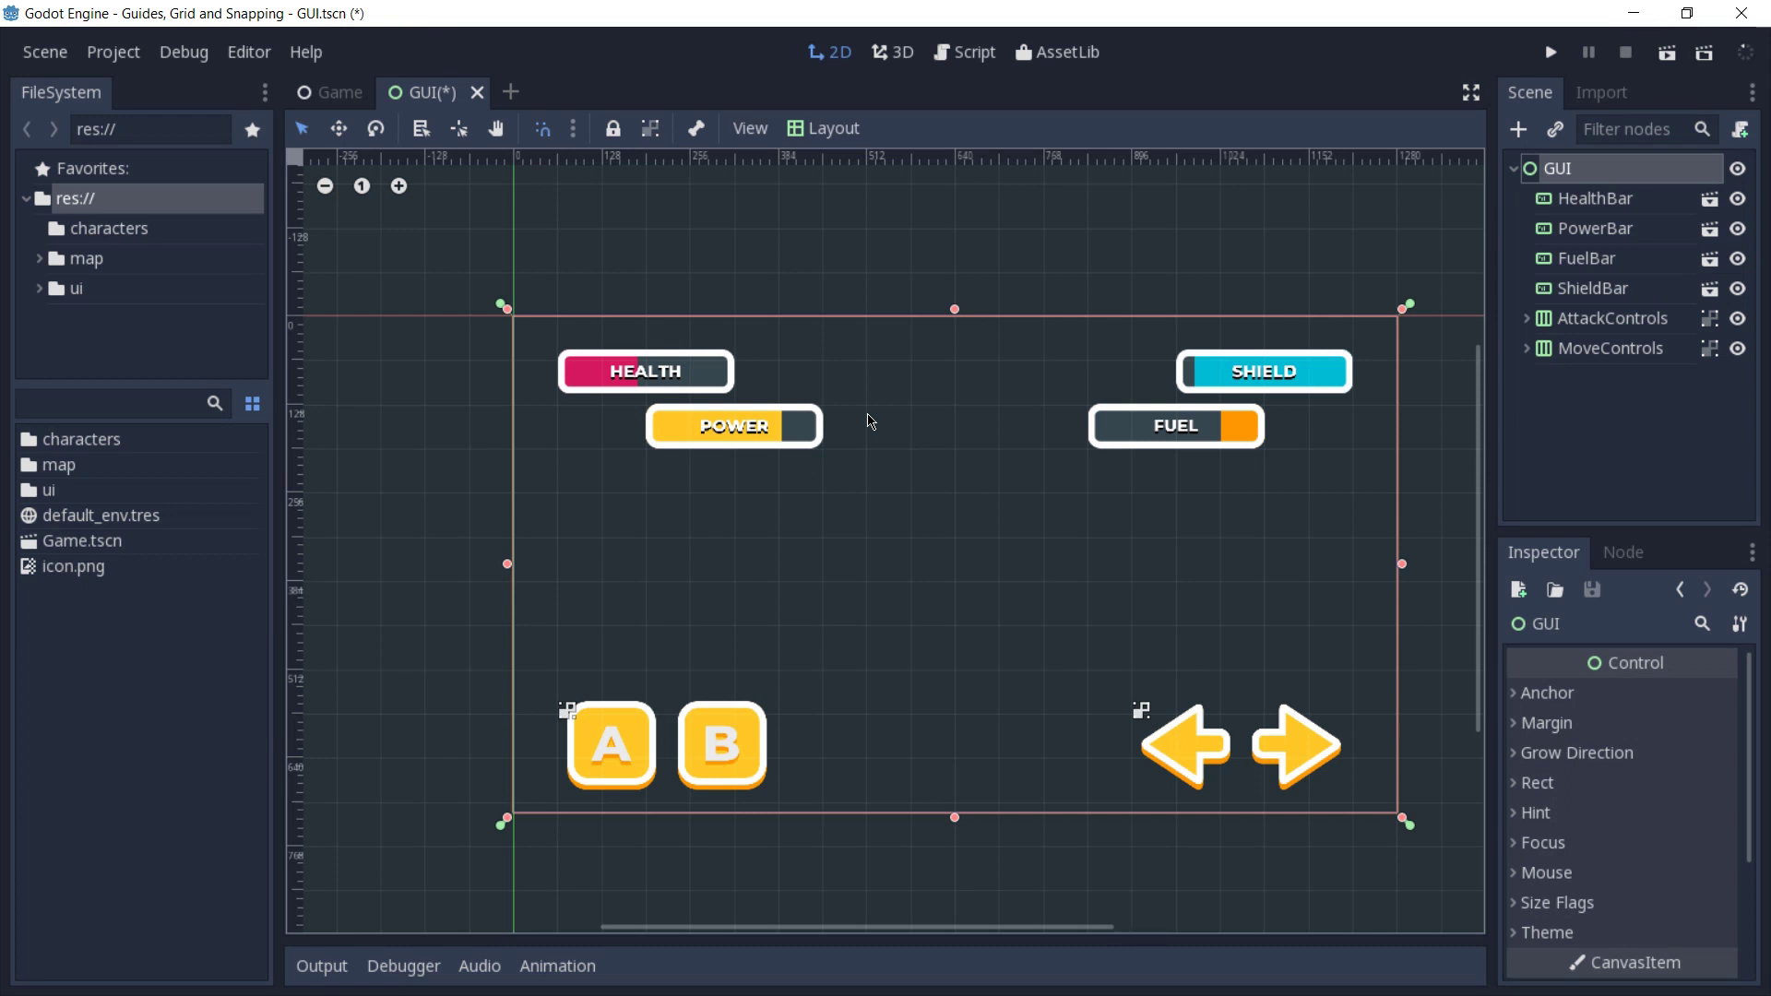
left_click_drag(708, 434, 763, 422)
left_click(1204, 438)
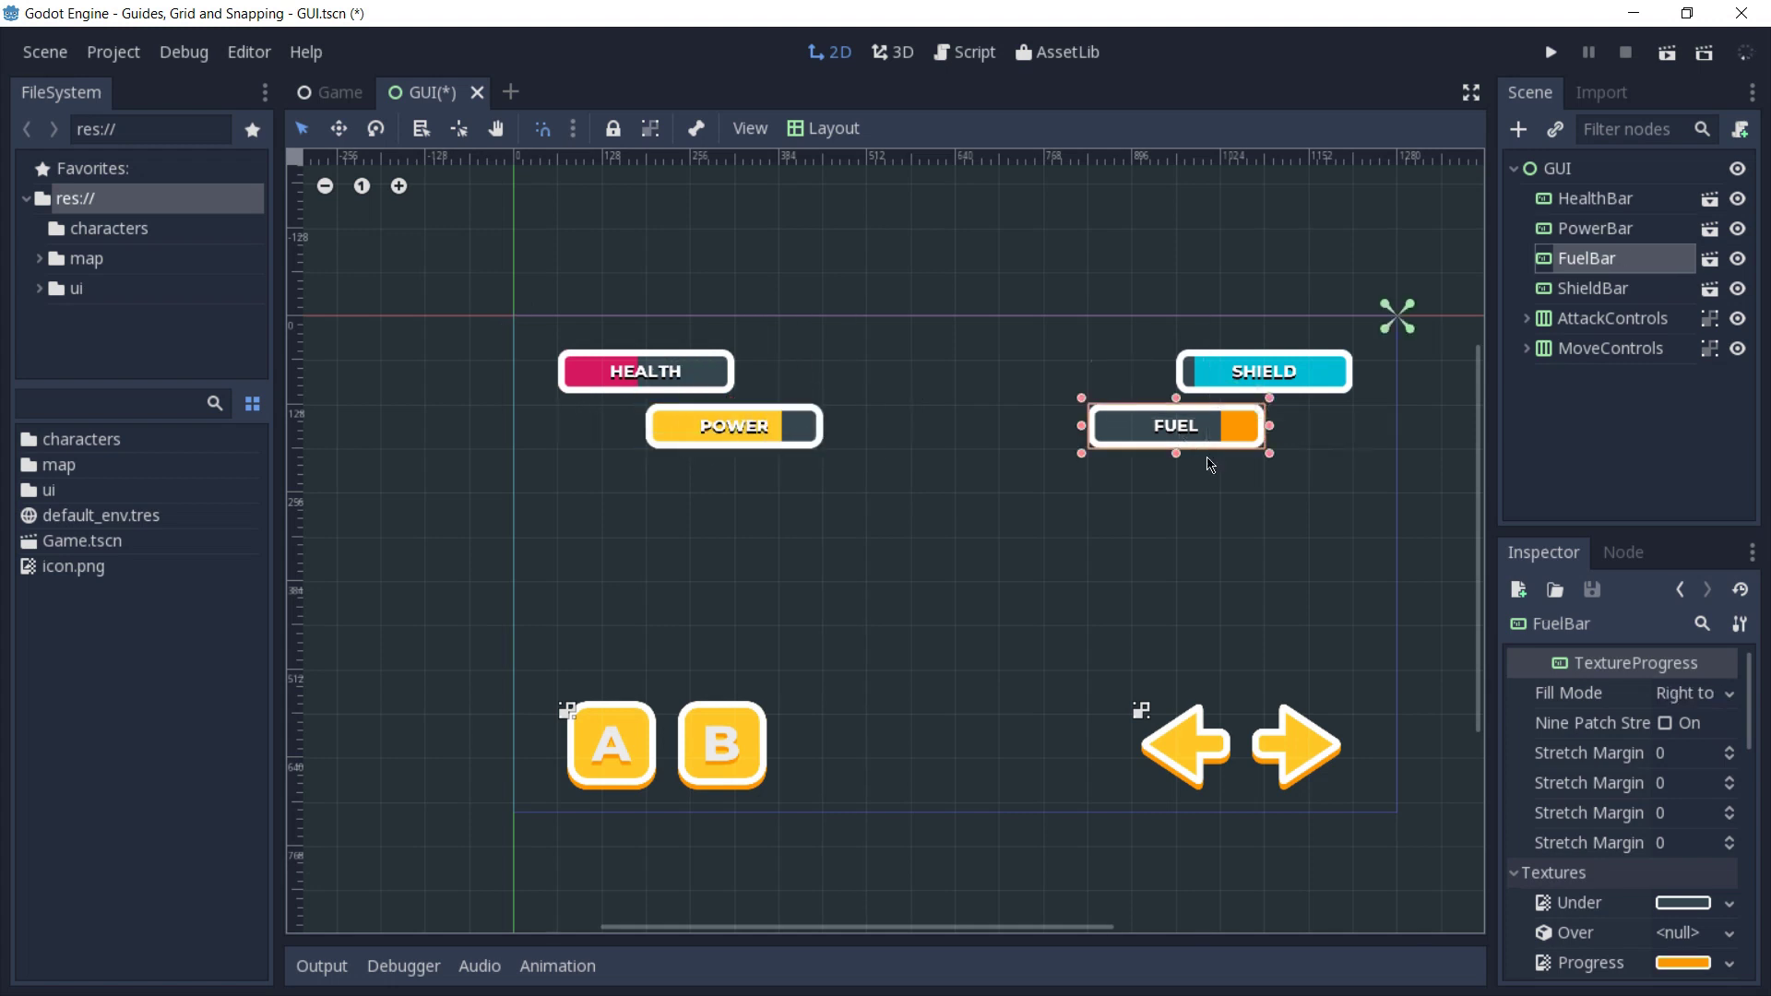
mouse_move(1237, 438)
left_mouse_down()
mouse_move(1060, 419)
mouse_move(1238, 419)
left_mouse_up()
left_click(871, 273)
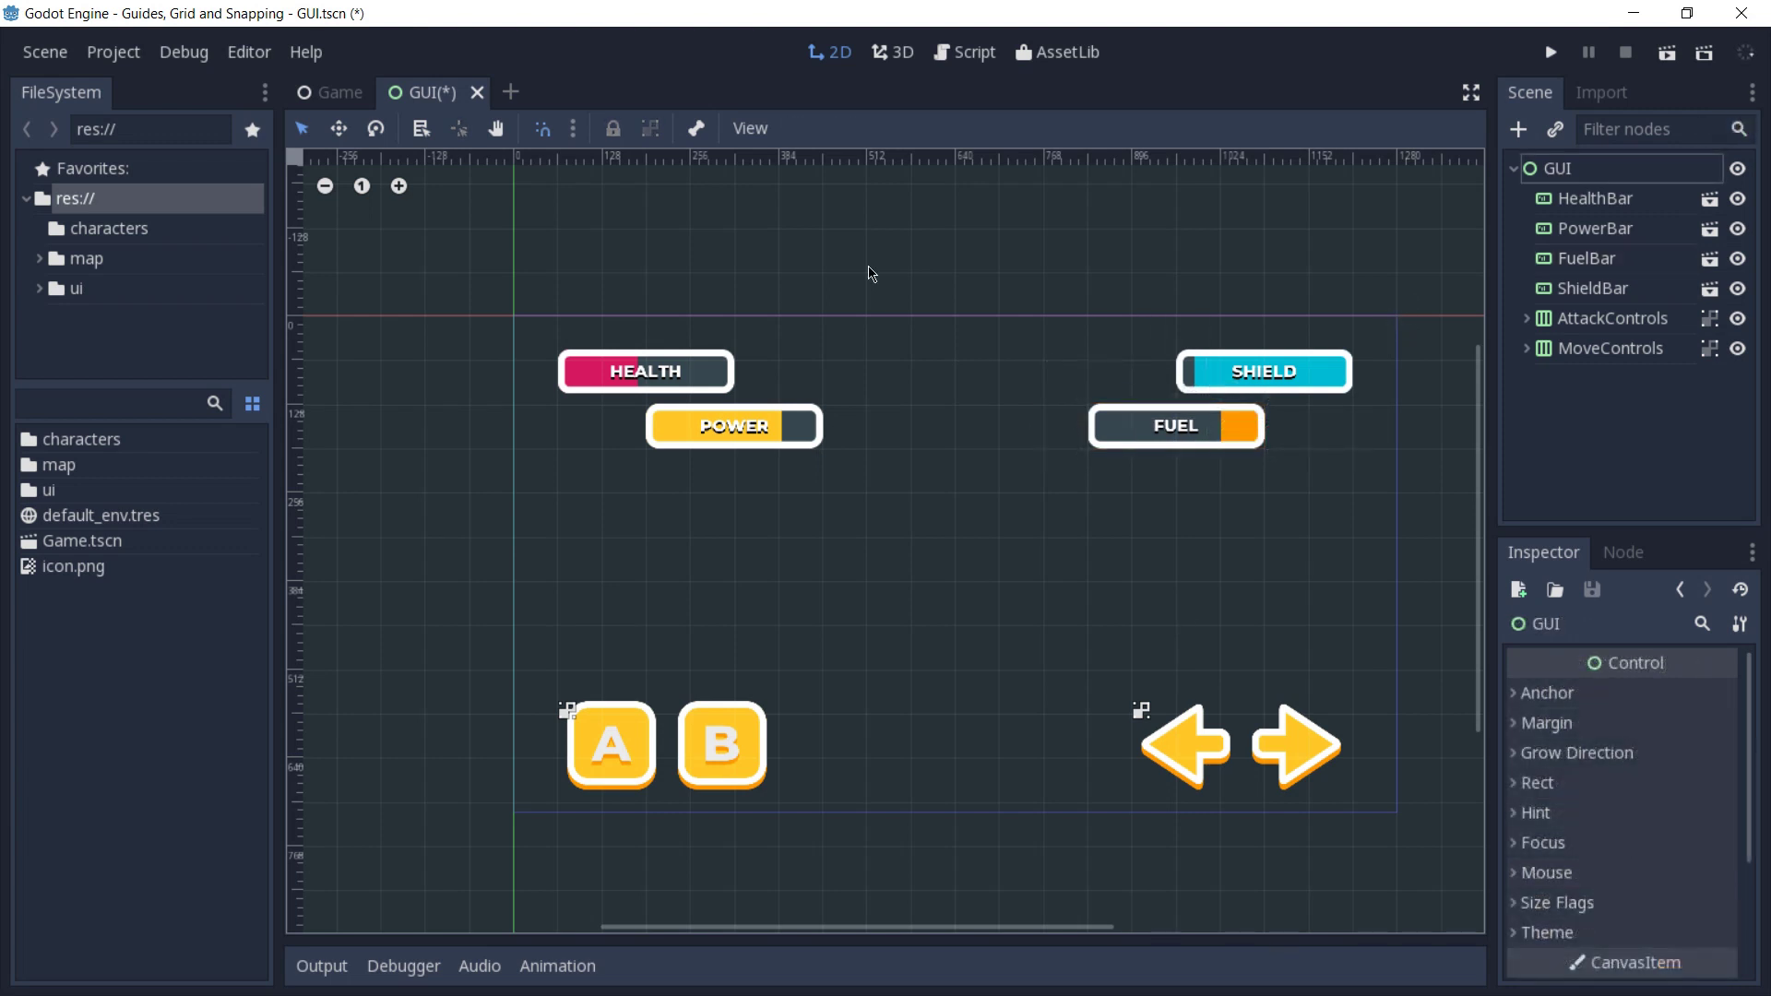
Open the snap grid settings and bring the HEALTH and POWER bars into view
left_click(573, 129)
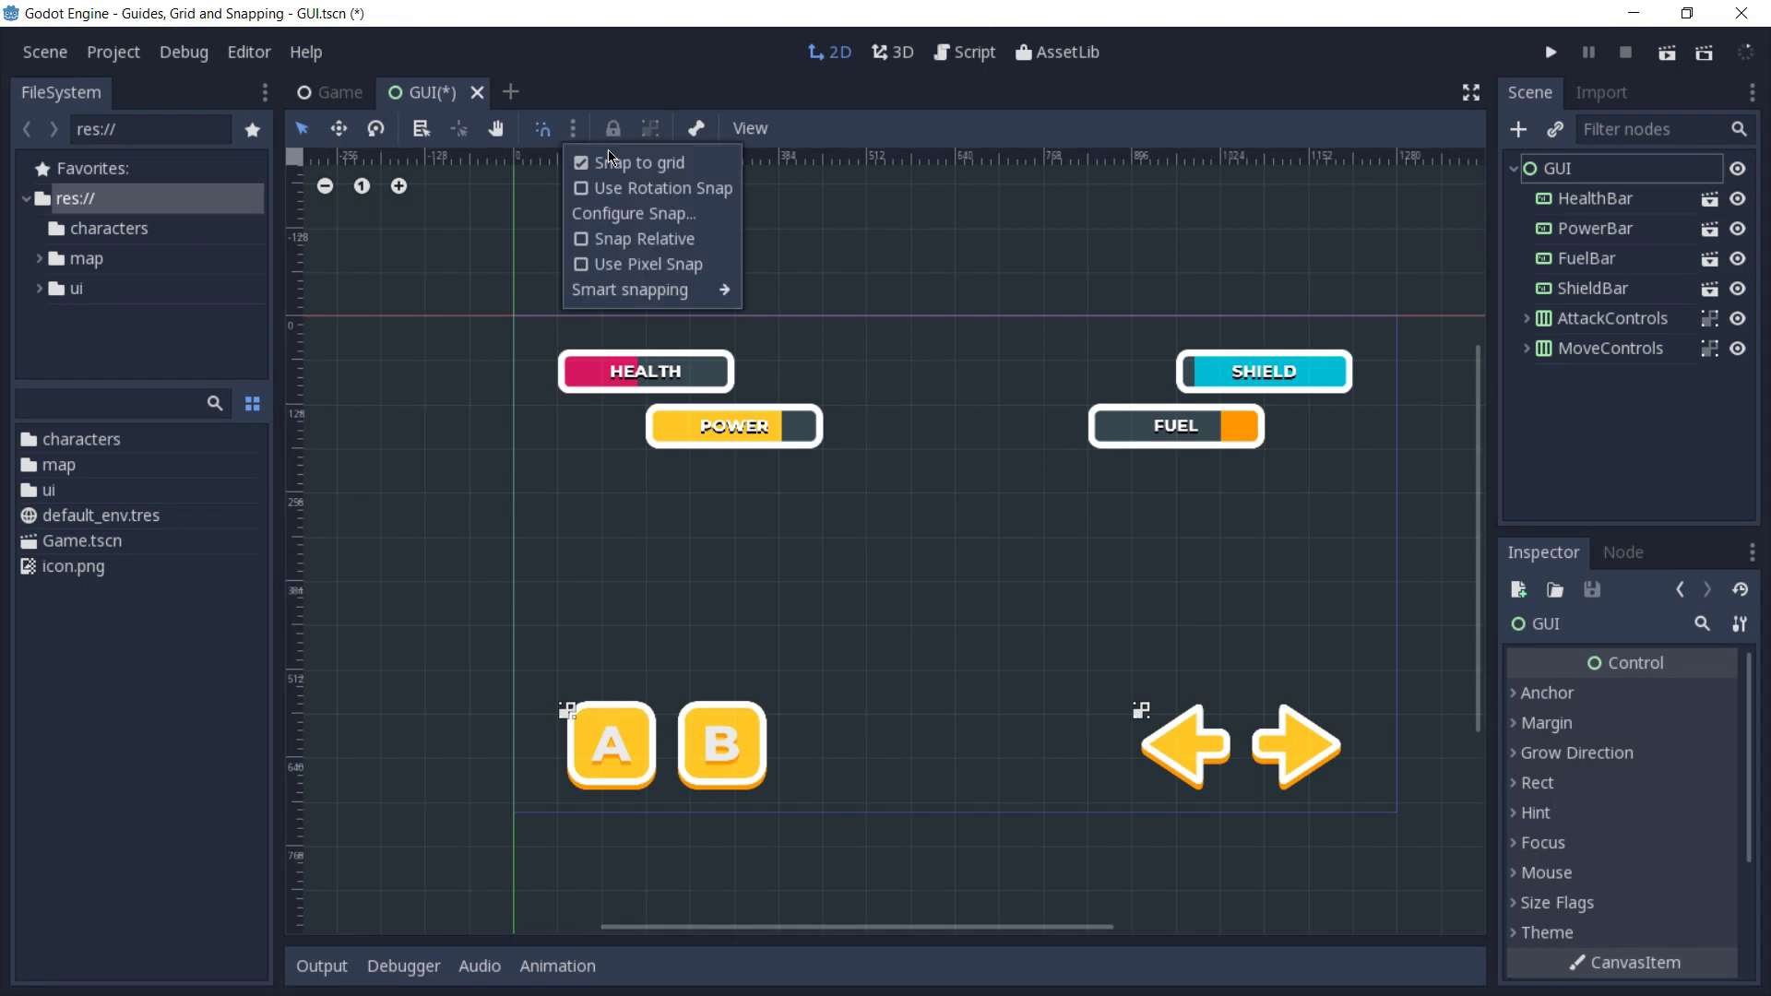
left_click(660, 222)
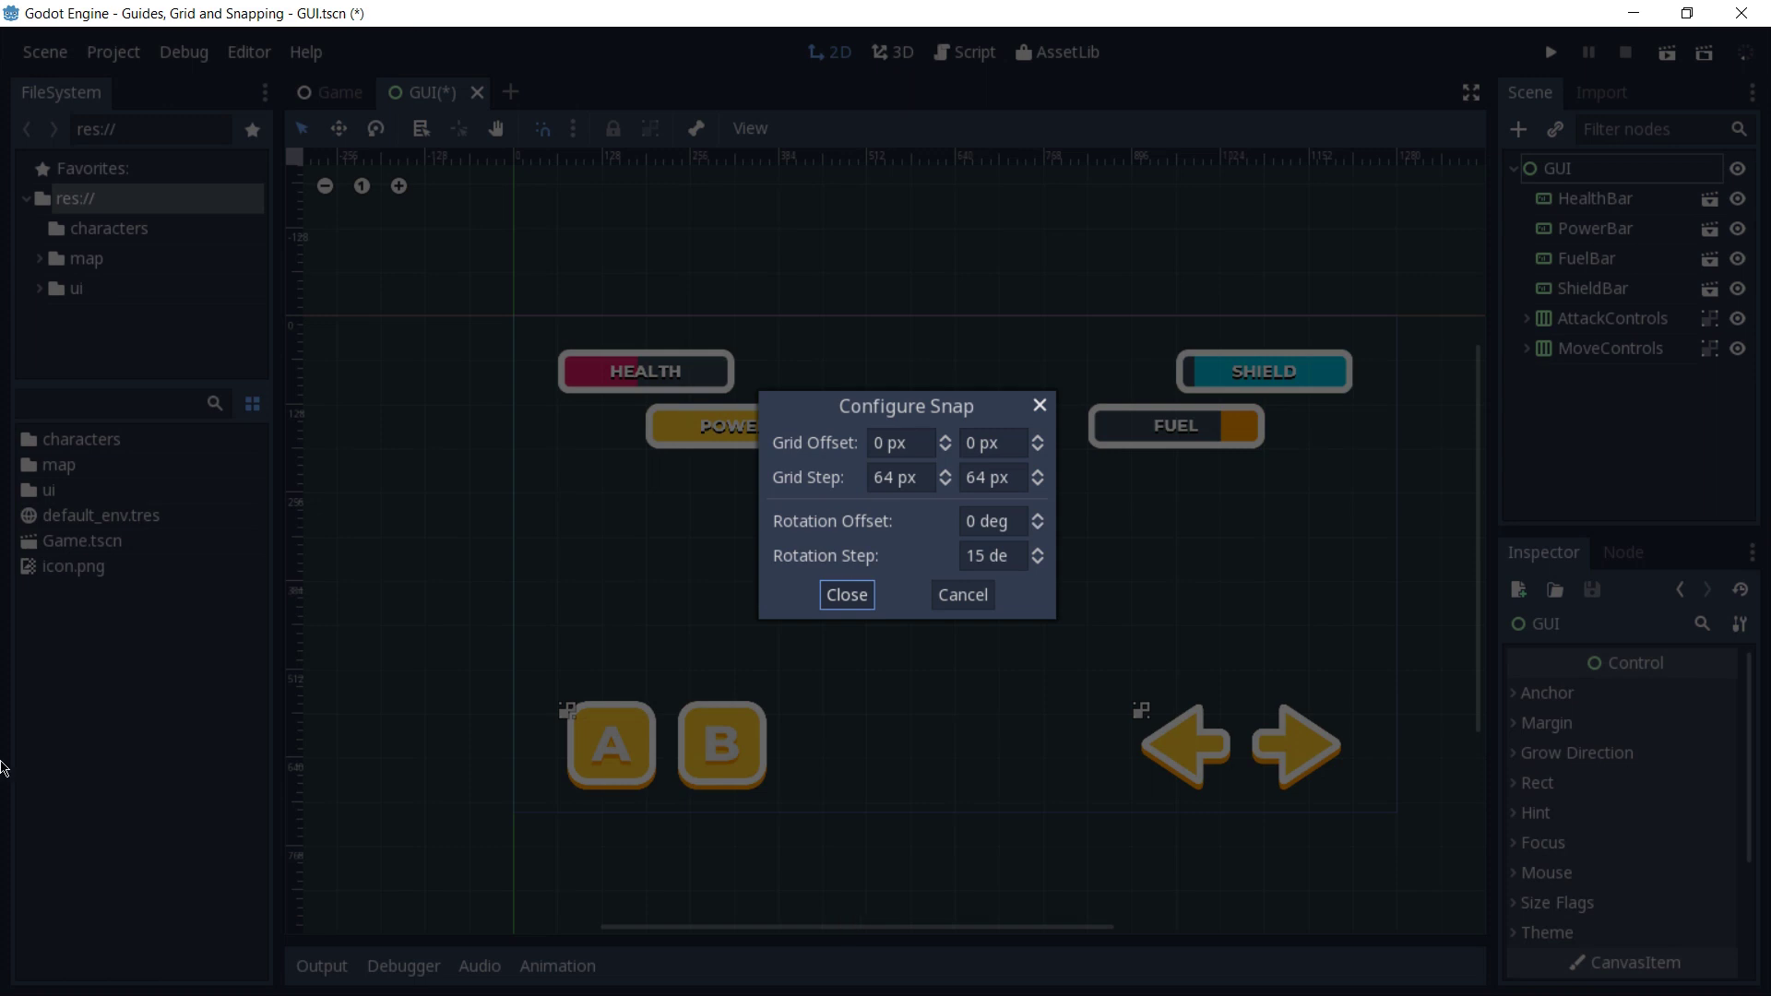
scroll(676, 684, "up", 4)
scroll(677, 684, "up", 2)
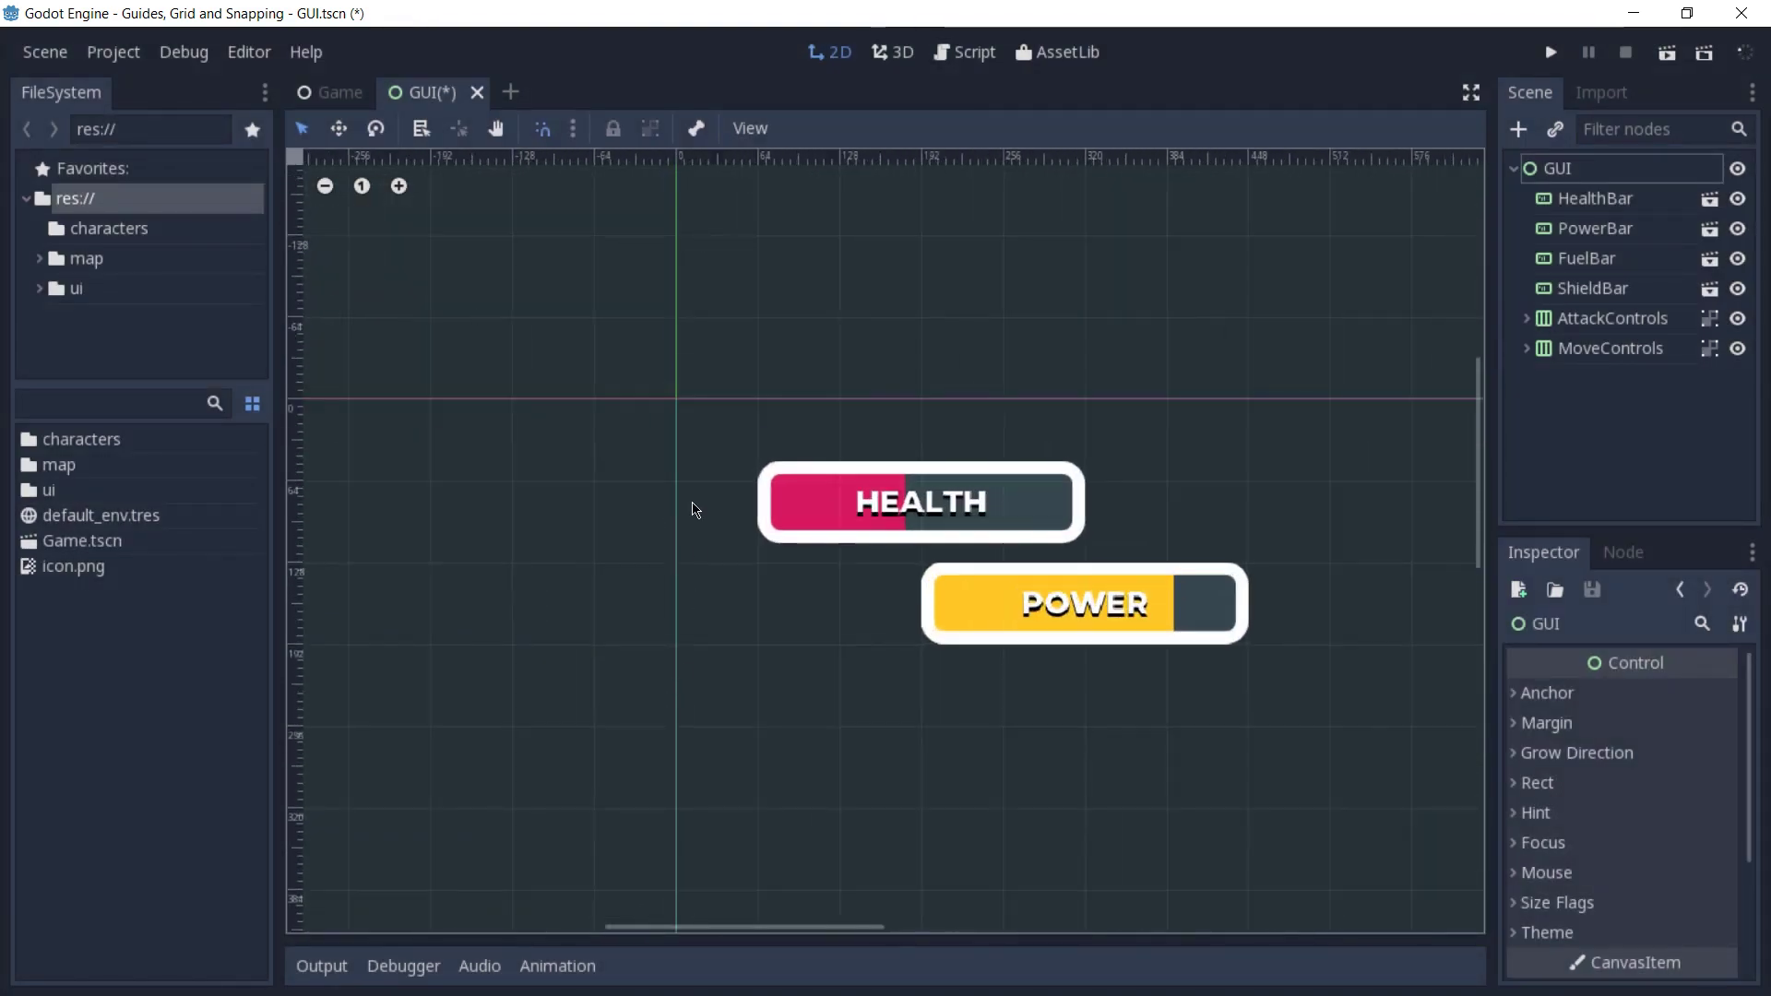
middle_click_drag(697, 506, 736, 593)
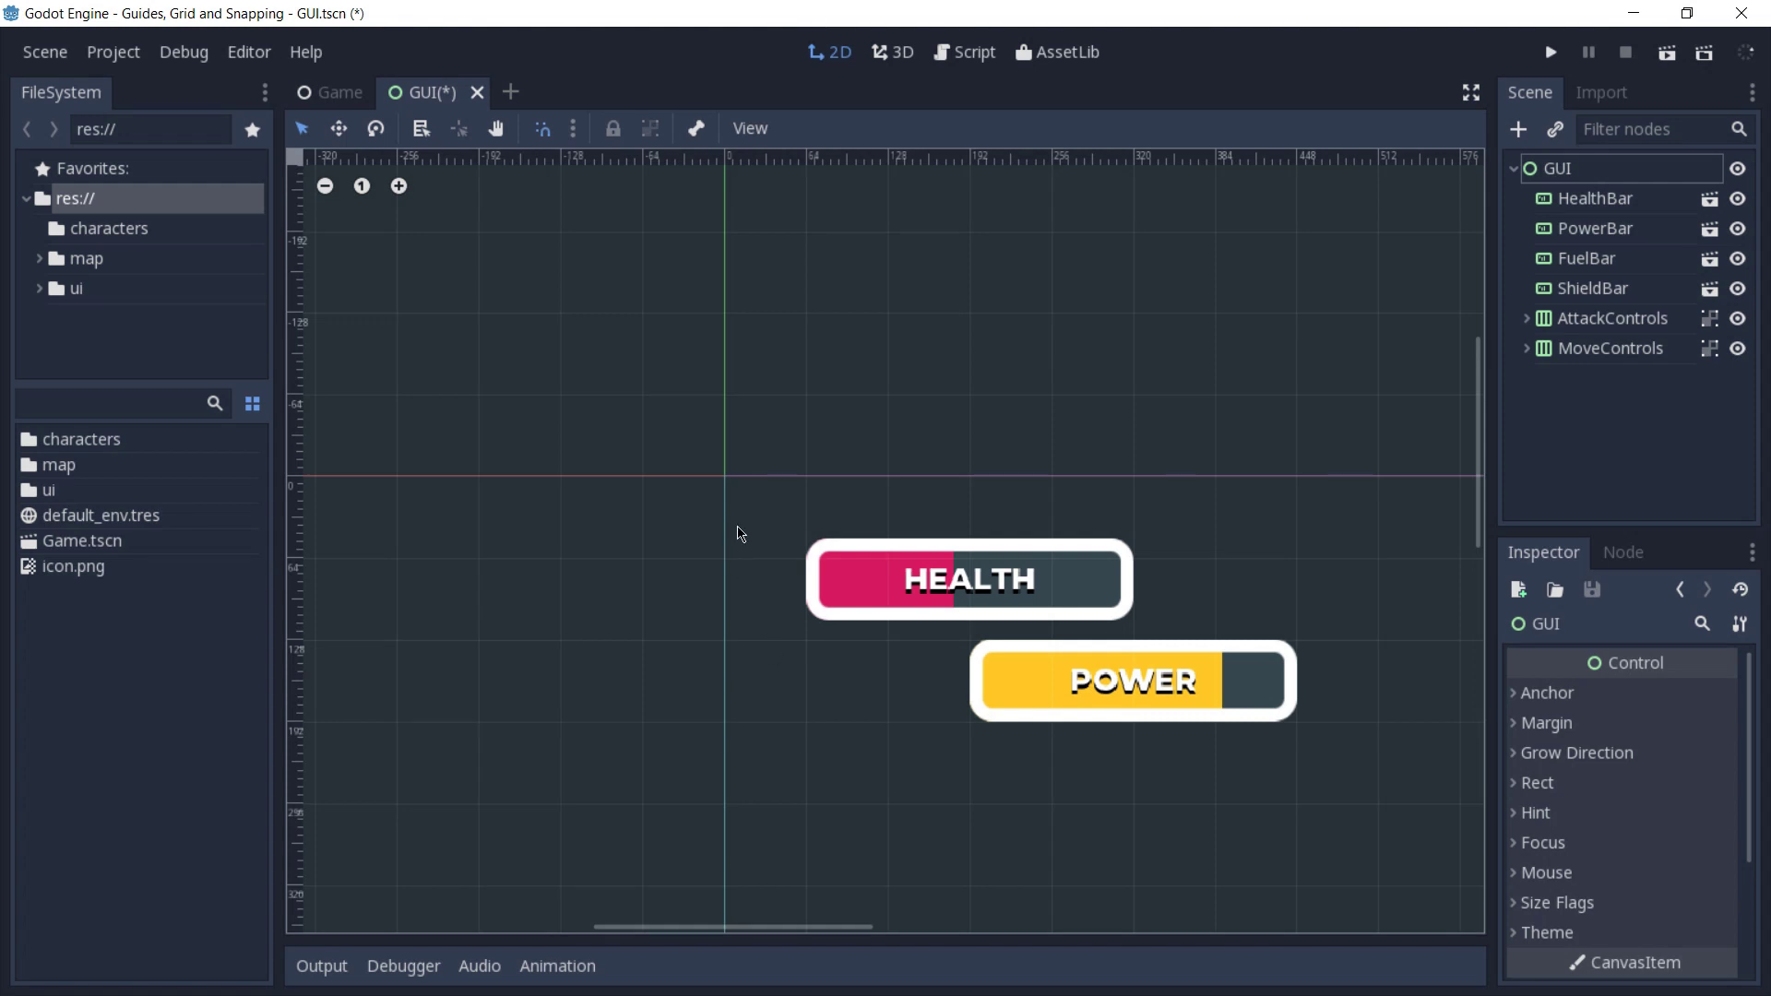
Set the snap grid offset to 32 px horizontally and 32 px vertically
left_click(574, 130)
left_click(634, 213)
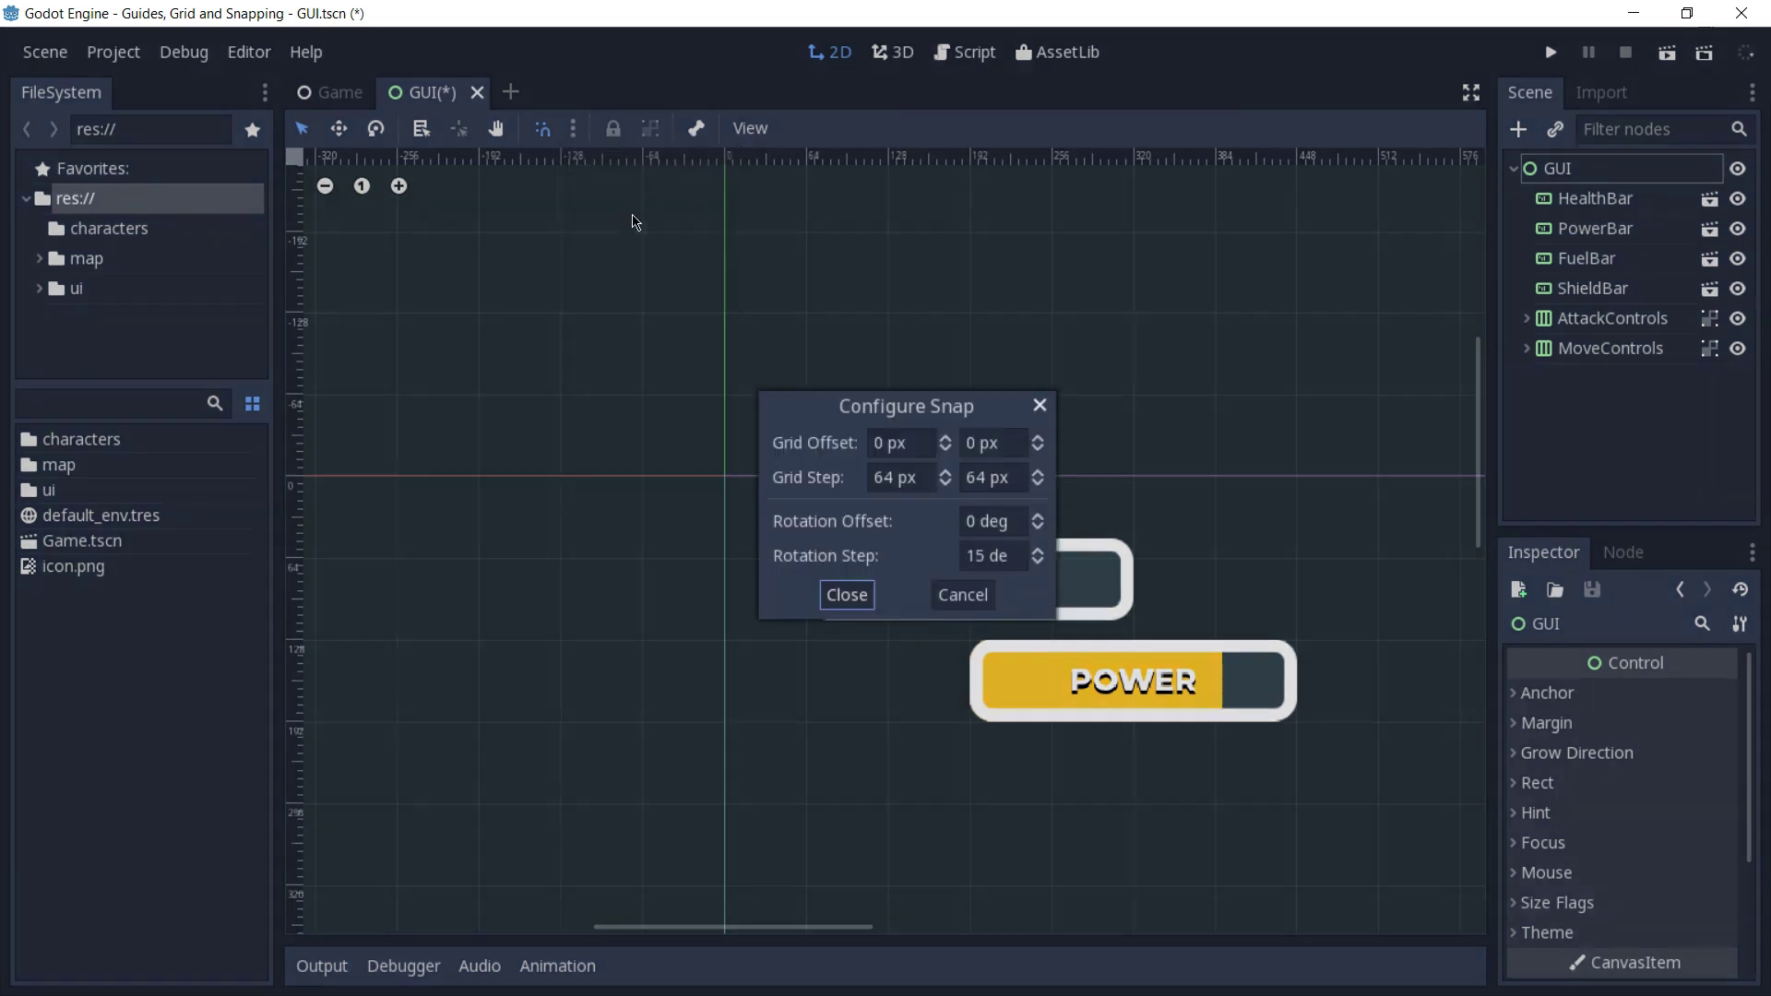
left_click(901, 443)
type("32")
key("Tab")
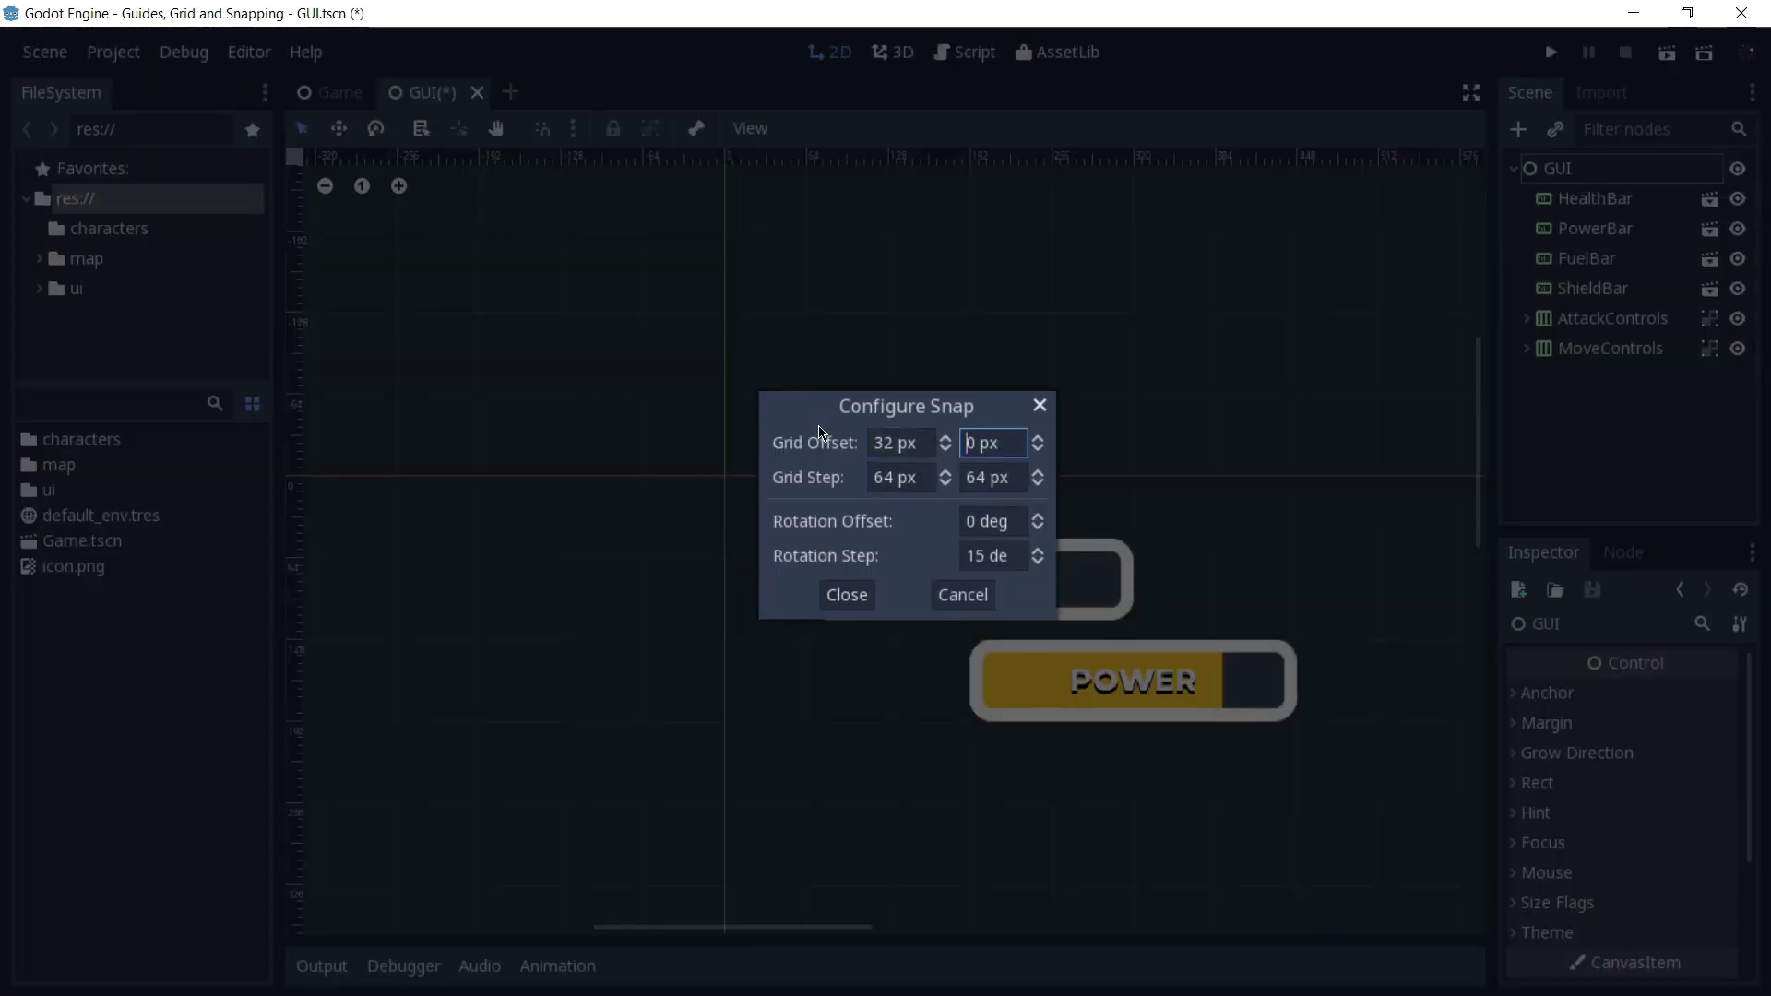
type("32")
left_click(850, 598)
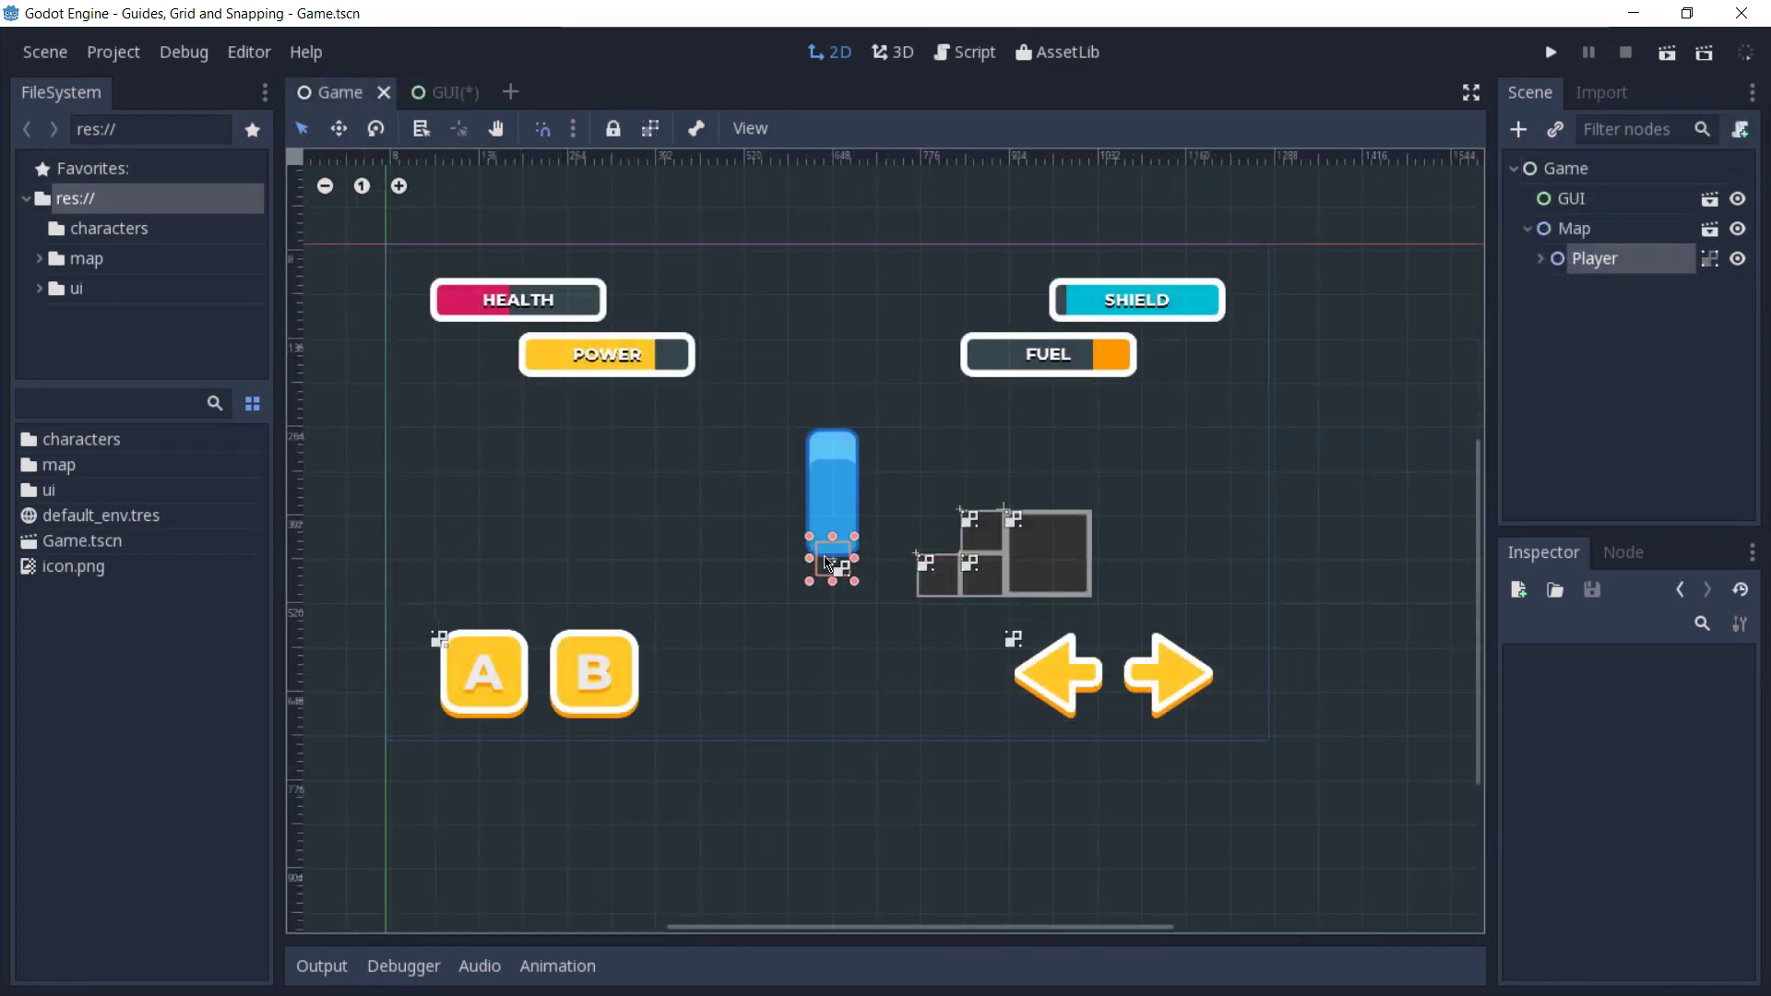
Drag the player sprite slightly upward to test snapping
mouse_move(828, 563)
left_mouse_down()
mouse_move(872, 480)
mouse_move(830, 607)
mouse_move(756, 581)
mouse_move(745, 551)
mouse_move(830, 550)
mouse_move(790, 551)
mouse_move(830, 590)
mouse_move(746, 591)
mouse_move(784, 588)
mouse_move(828, 495)
mouse_move(828, 542)
left_mouse_up()
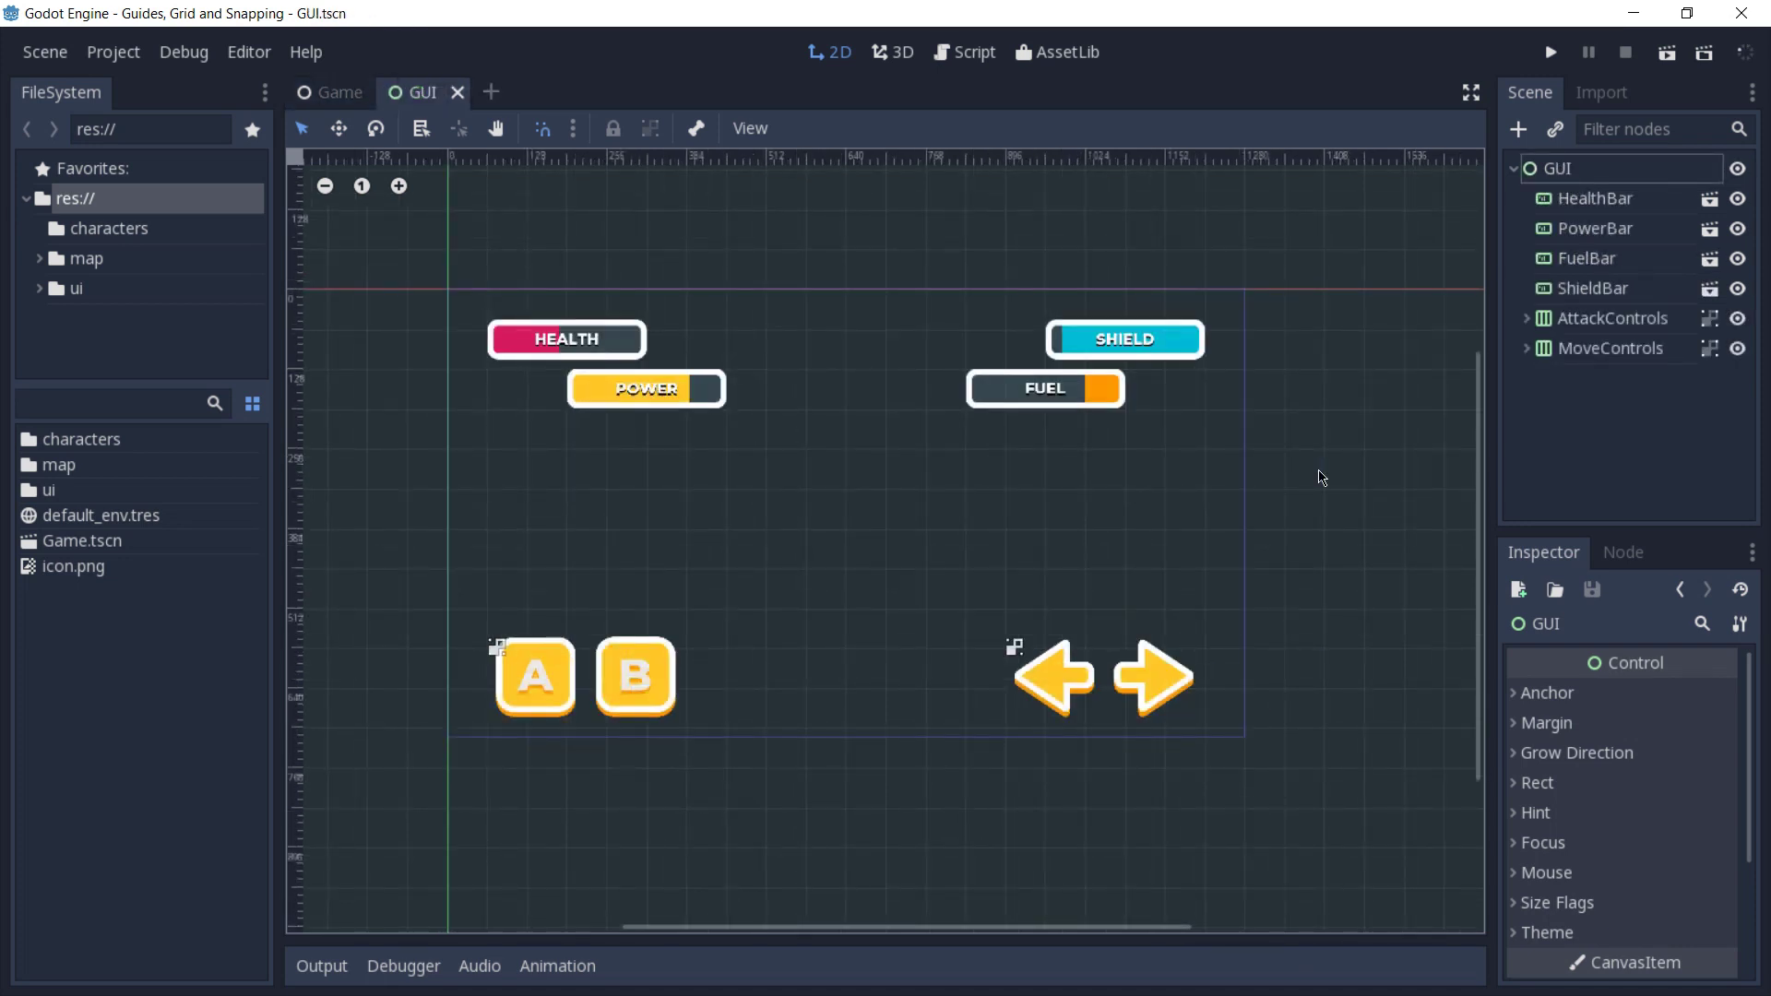
Enable Show Guides, then hide the rulers with Ctrl+R and re-enable Show Rulers
left_click(749, 129)
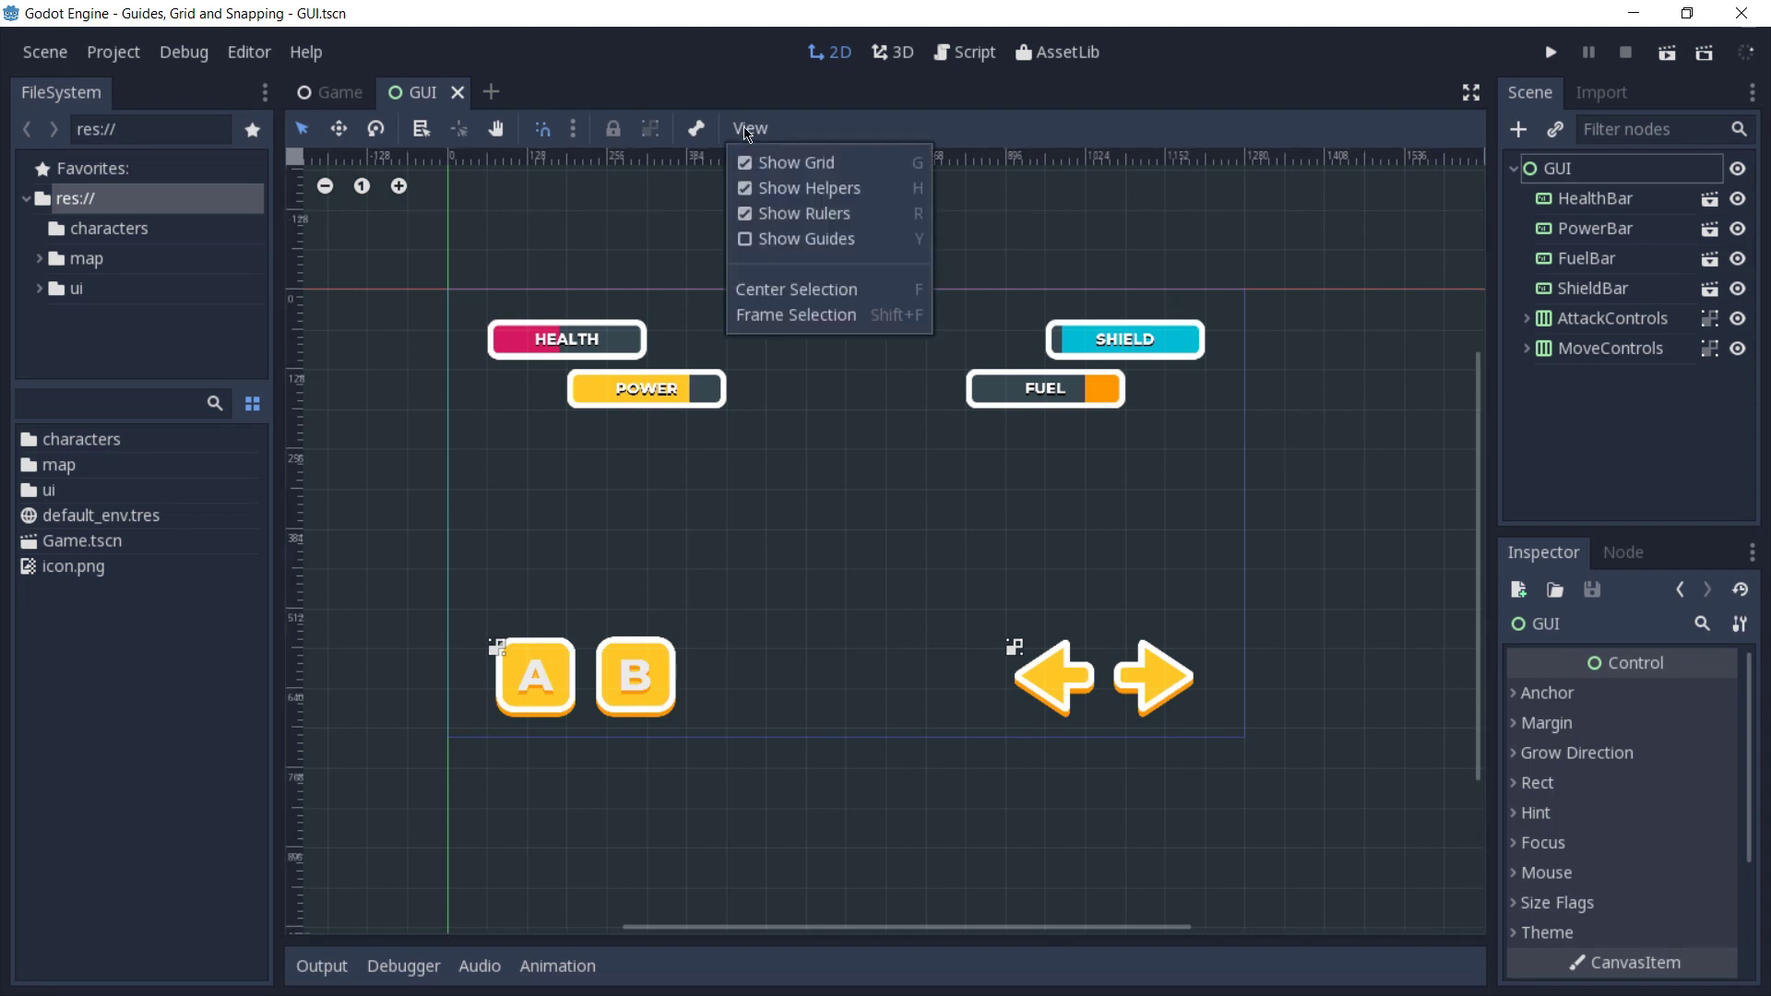
left_click(831, 238)
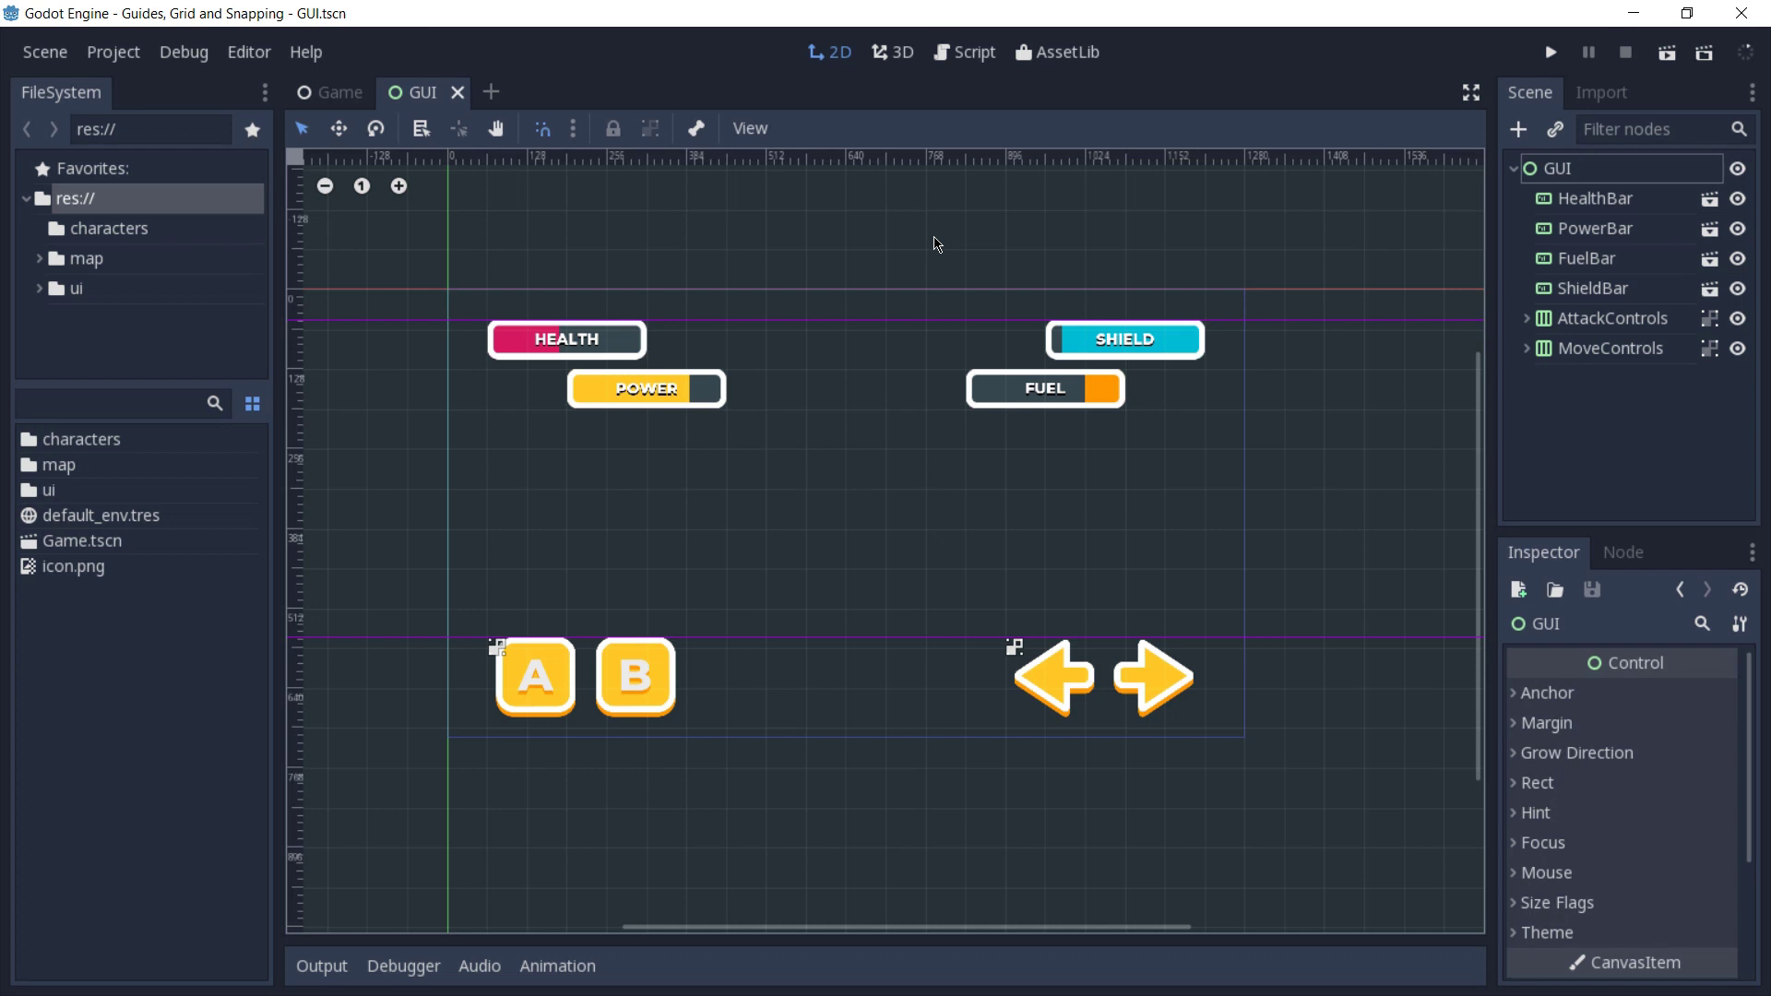
key("ctrl+r")
left_click(751, 128)
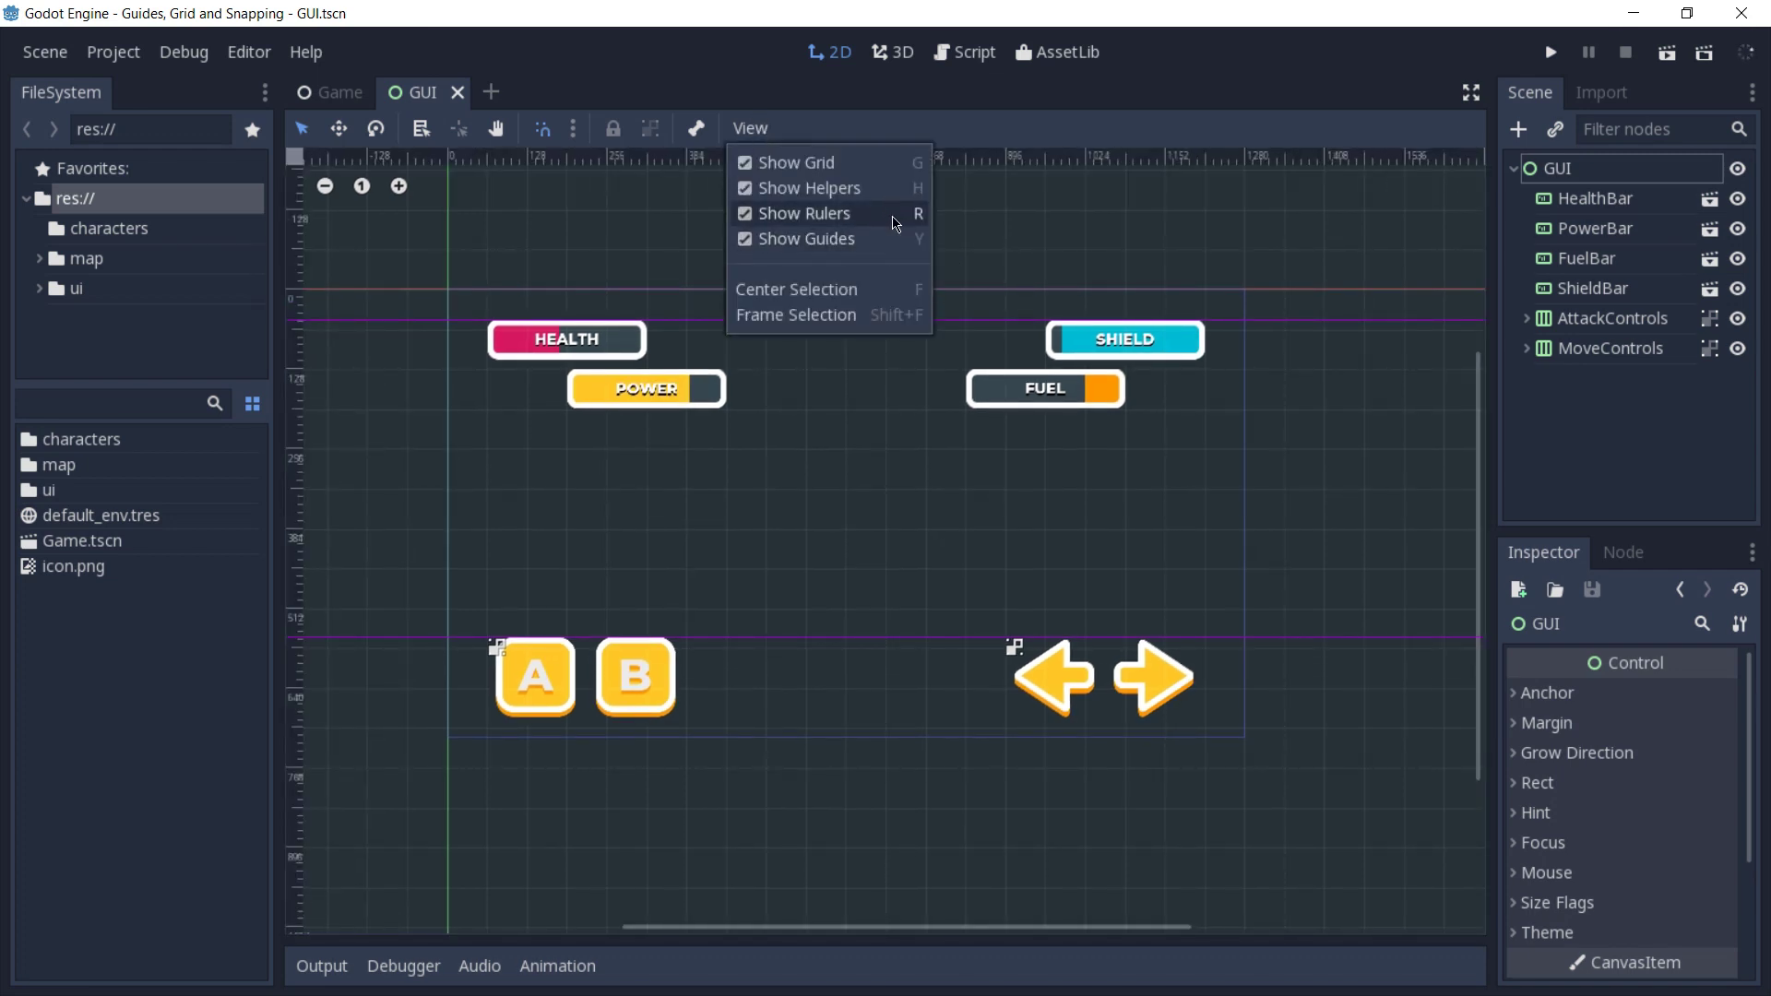
left_click(895, 213)
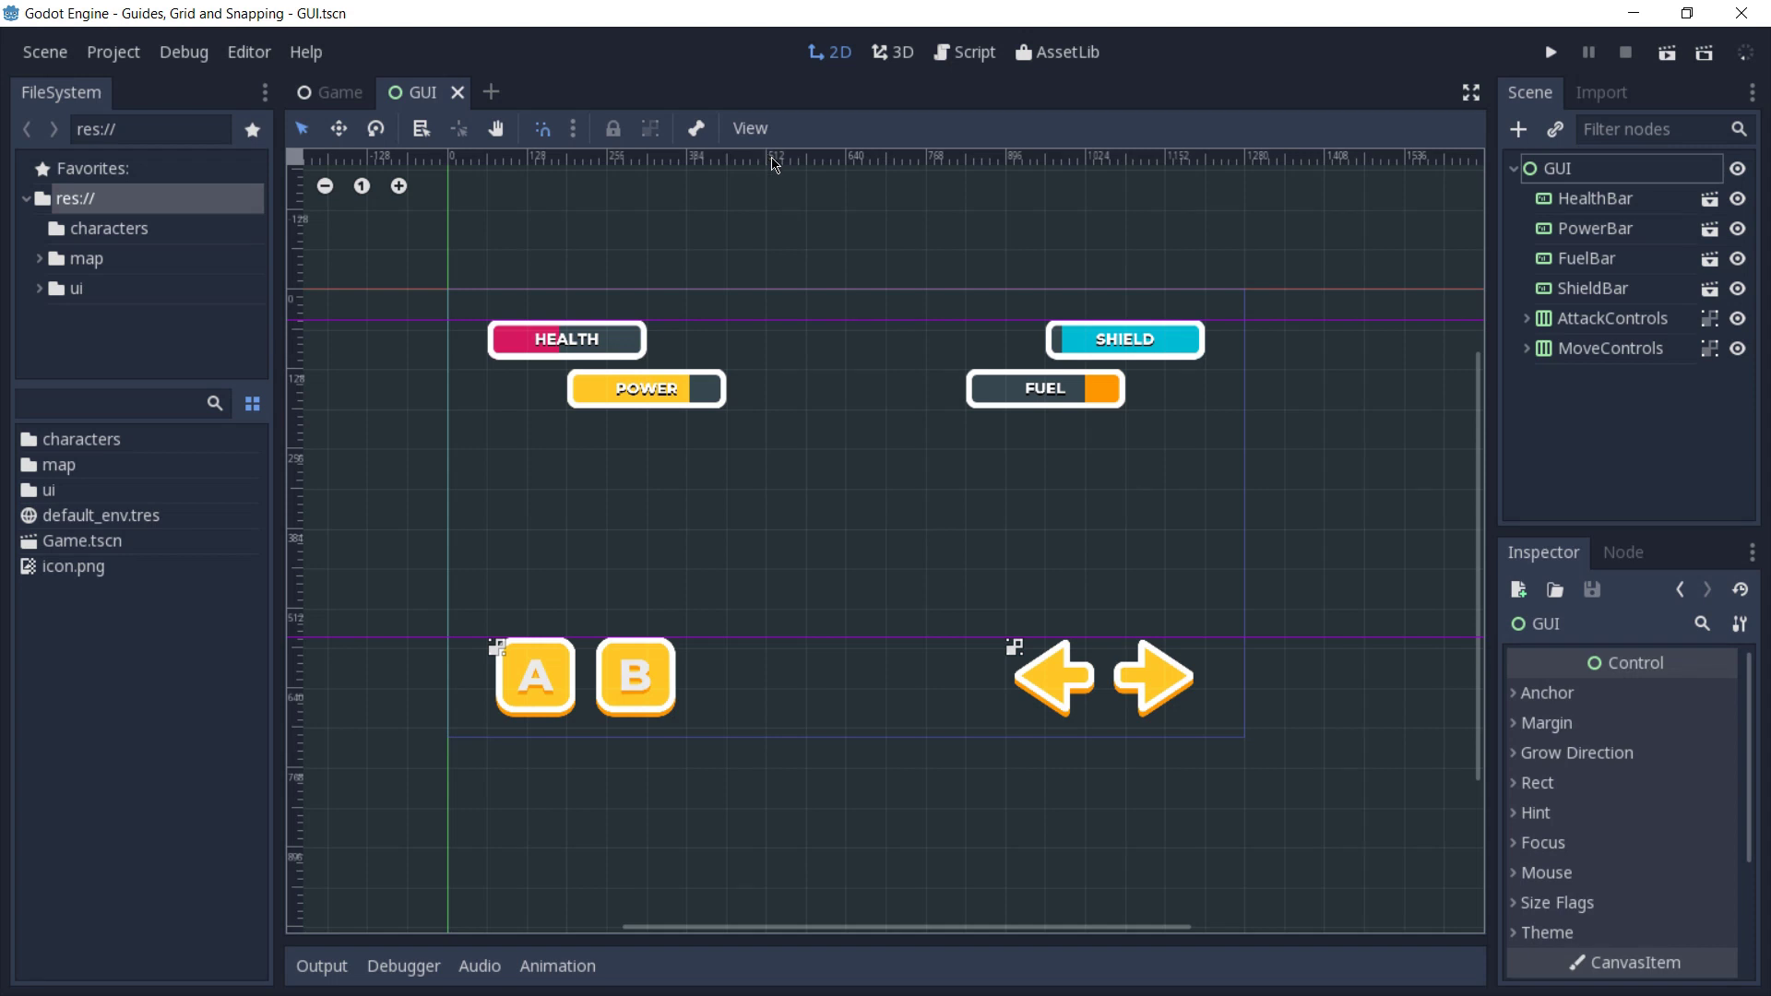
Drag out a horizontal guide 64 px down plus a guide pair, and move a horizontal guide to 576 px
left_click_drag(773, 164, 876, 450)
left_click_drag(300, 162, 775, 563)
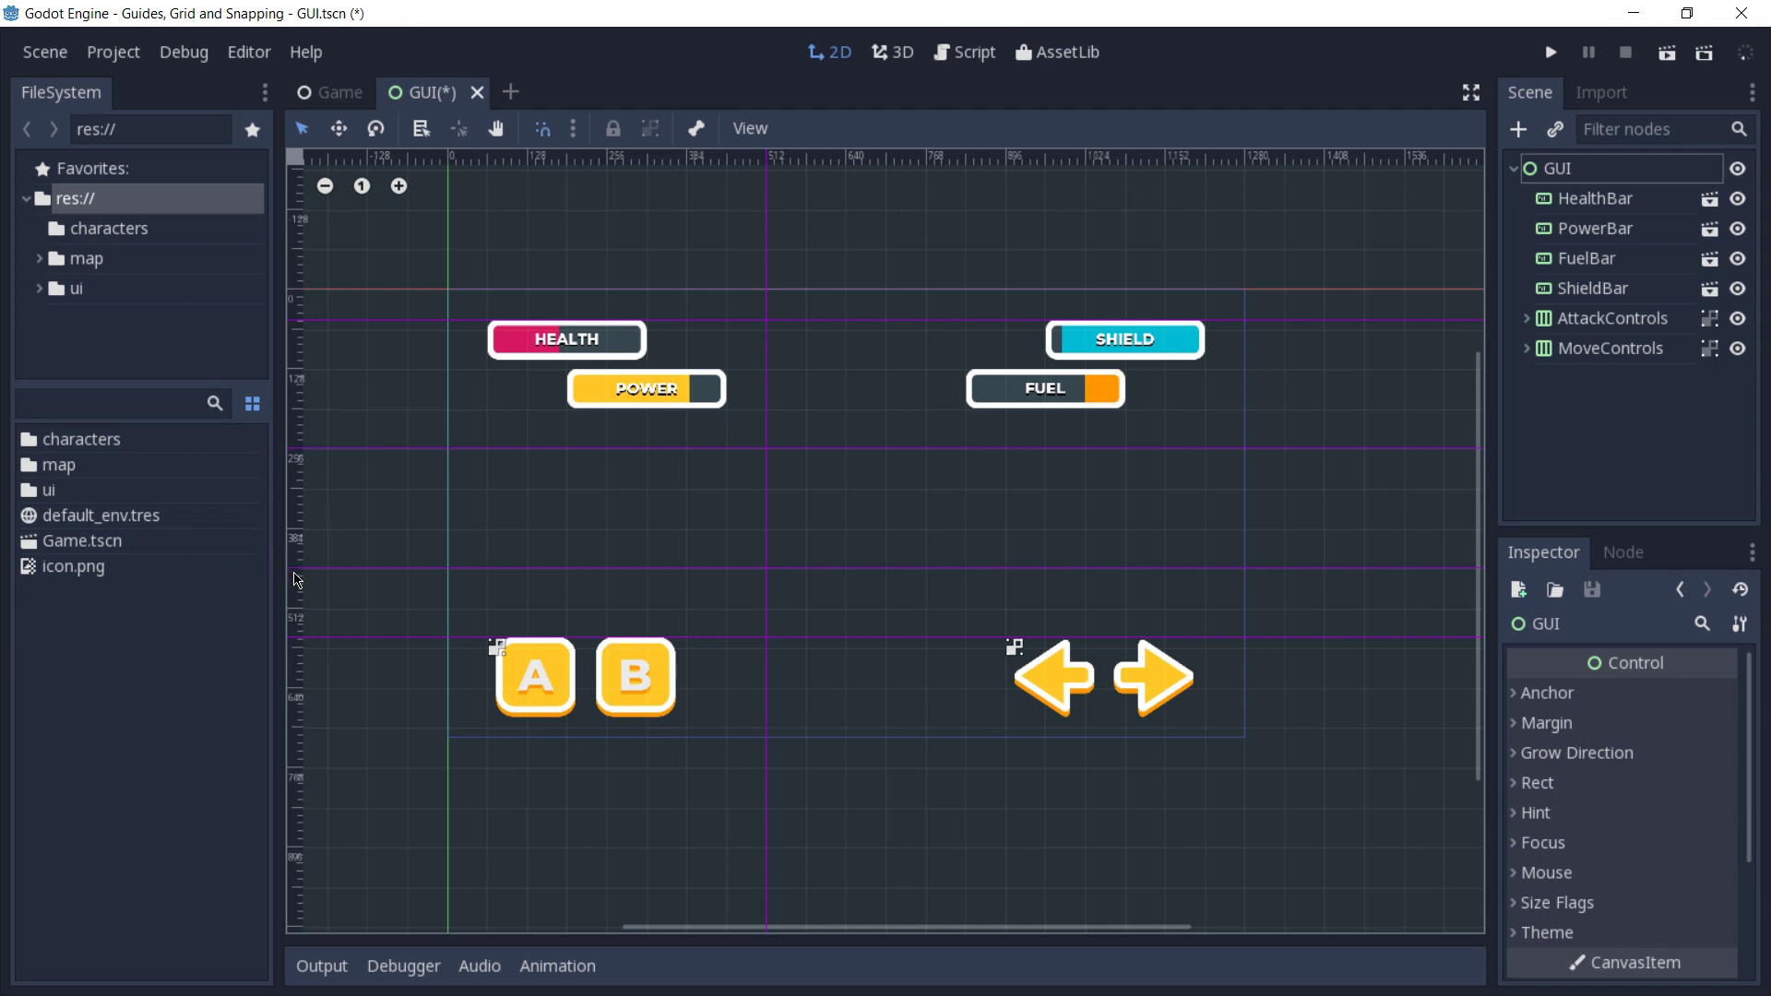
mouse_move(299, 579)
left_mouse_down()
mouse_move(300, 554)
mouse_move(301, 637)
mouse_move(301, 369)
mouse_move(307, 568)
left_mouse_up()
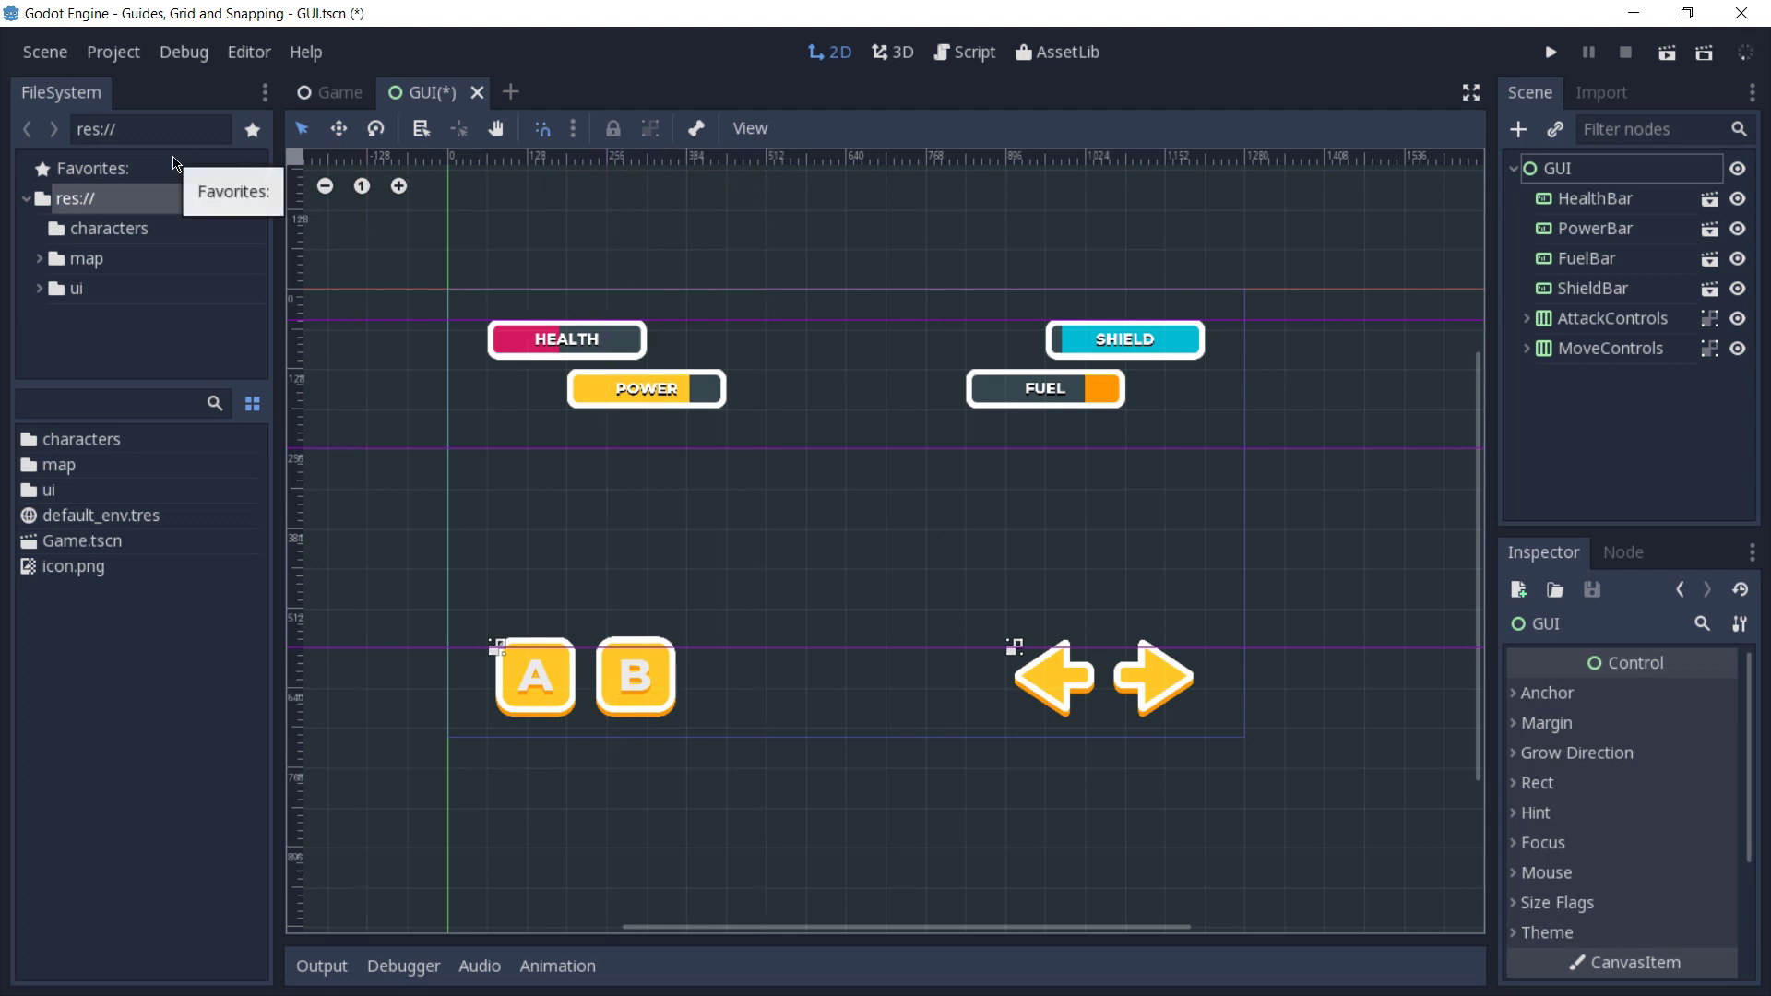
Toggle Smart snapping's Snap to guides option
left_click(572, 128)
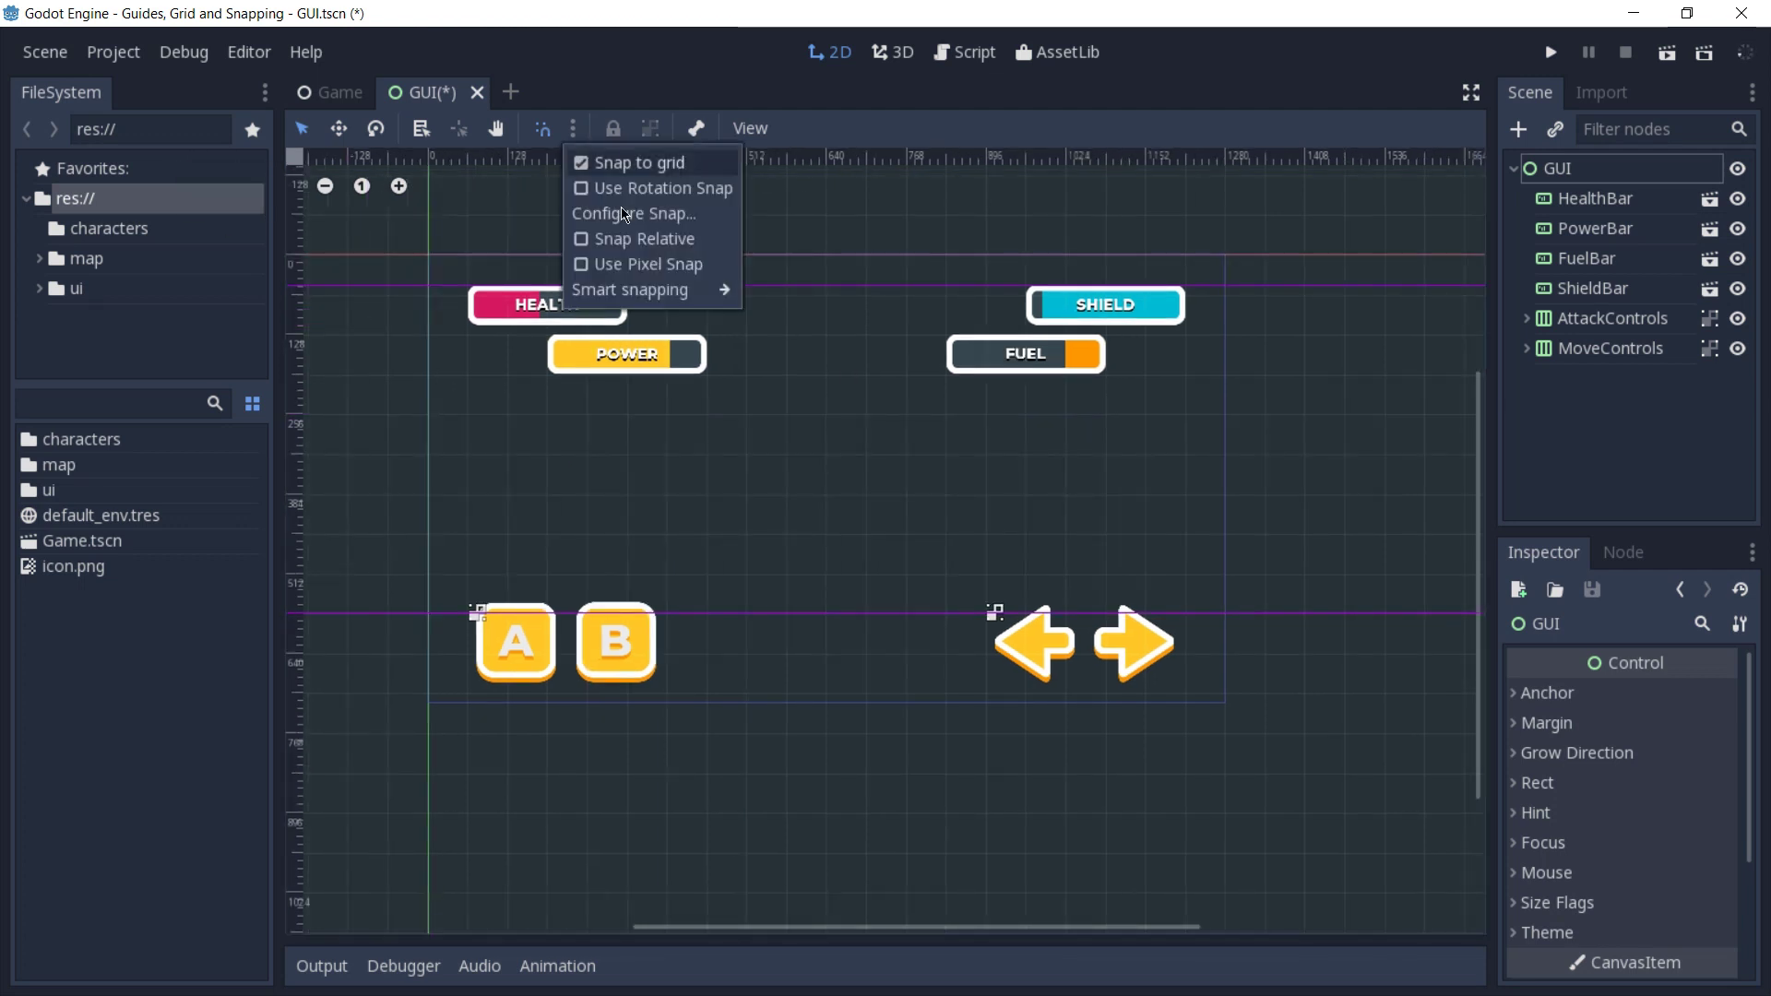
mouse_move(648, 293)
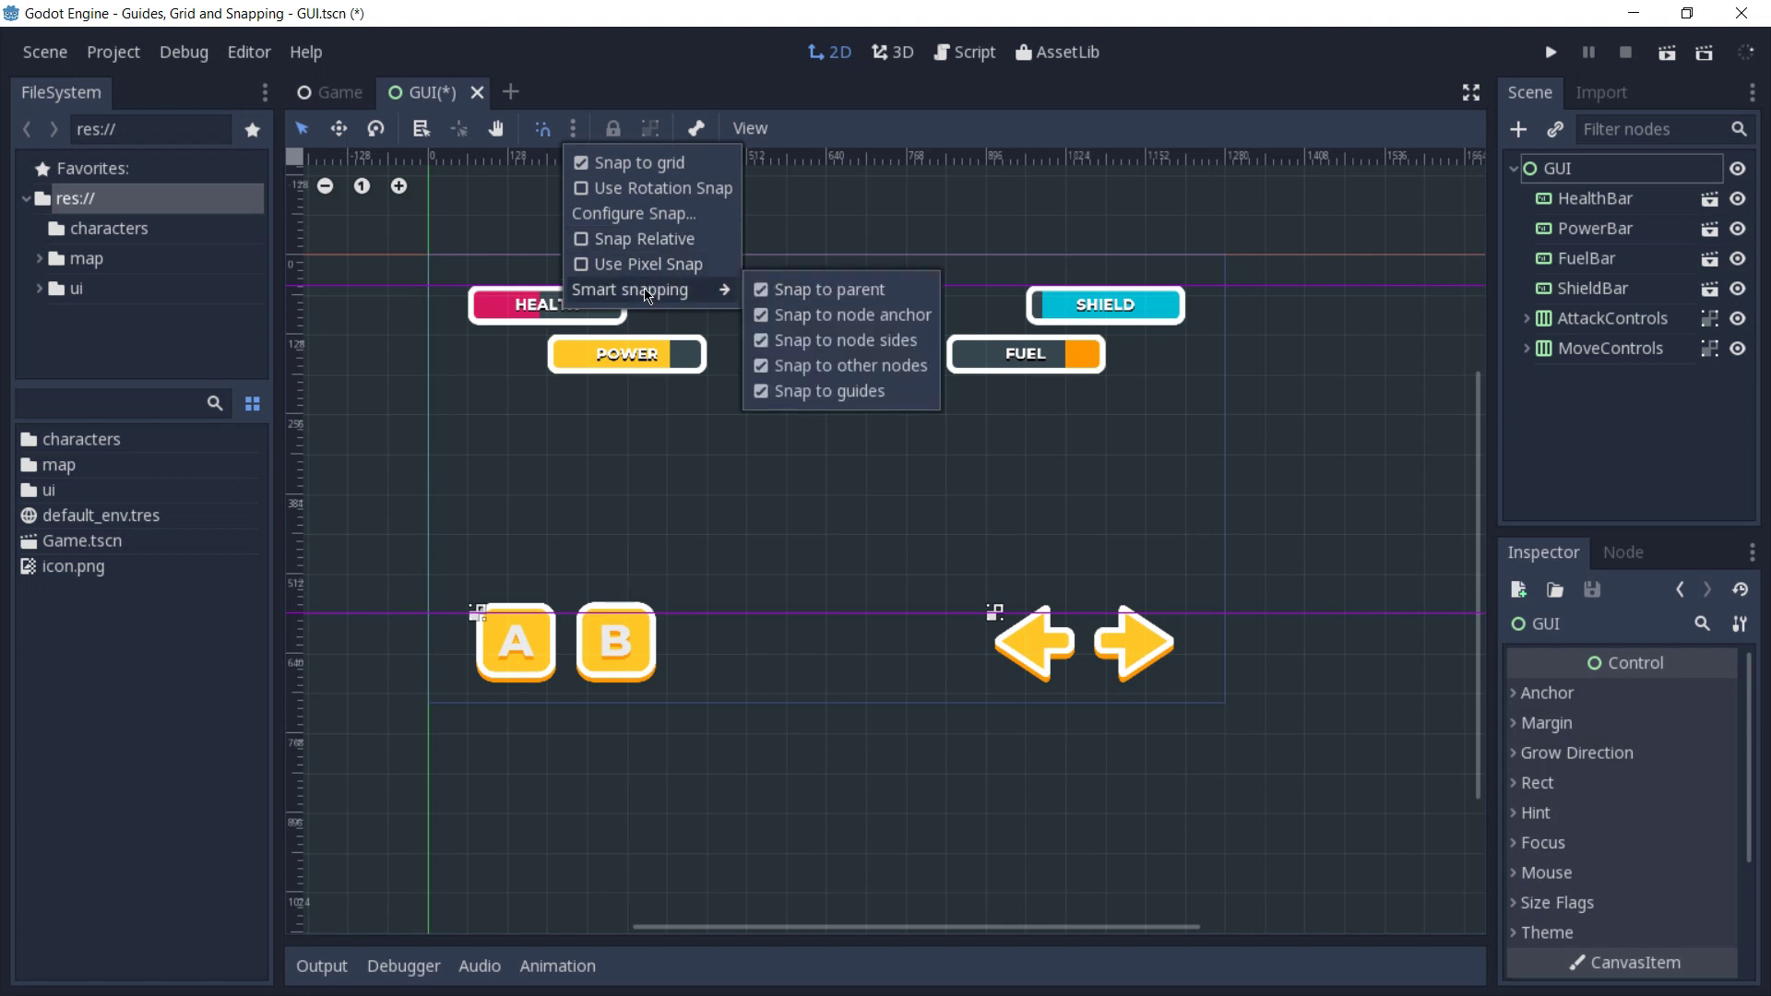
left_click(812, 392)
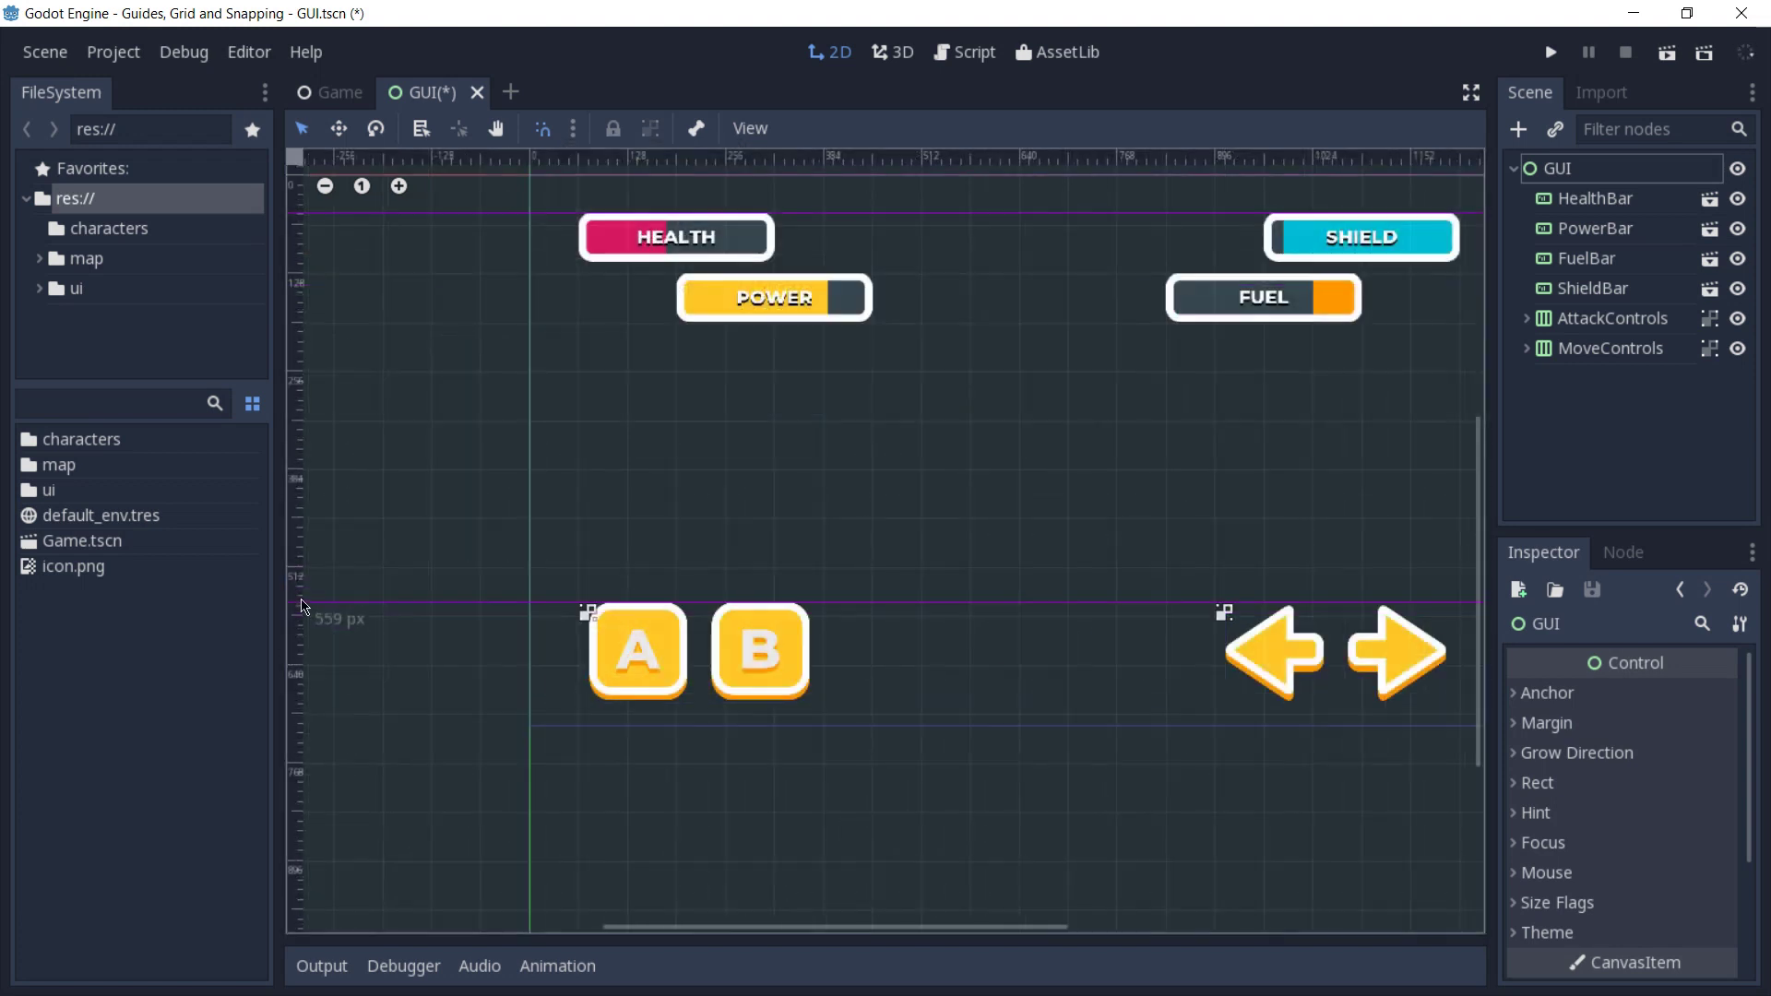
Zoom the canvas and select the AttackControls group holding the A and B buttons
scroll(593, 644, "down", 1)
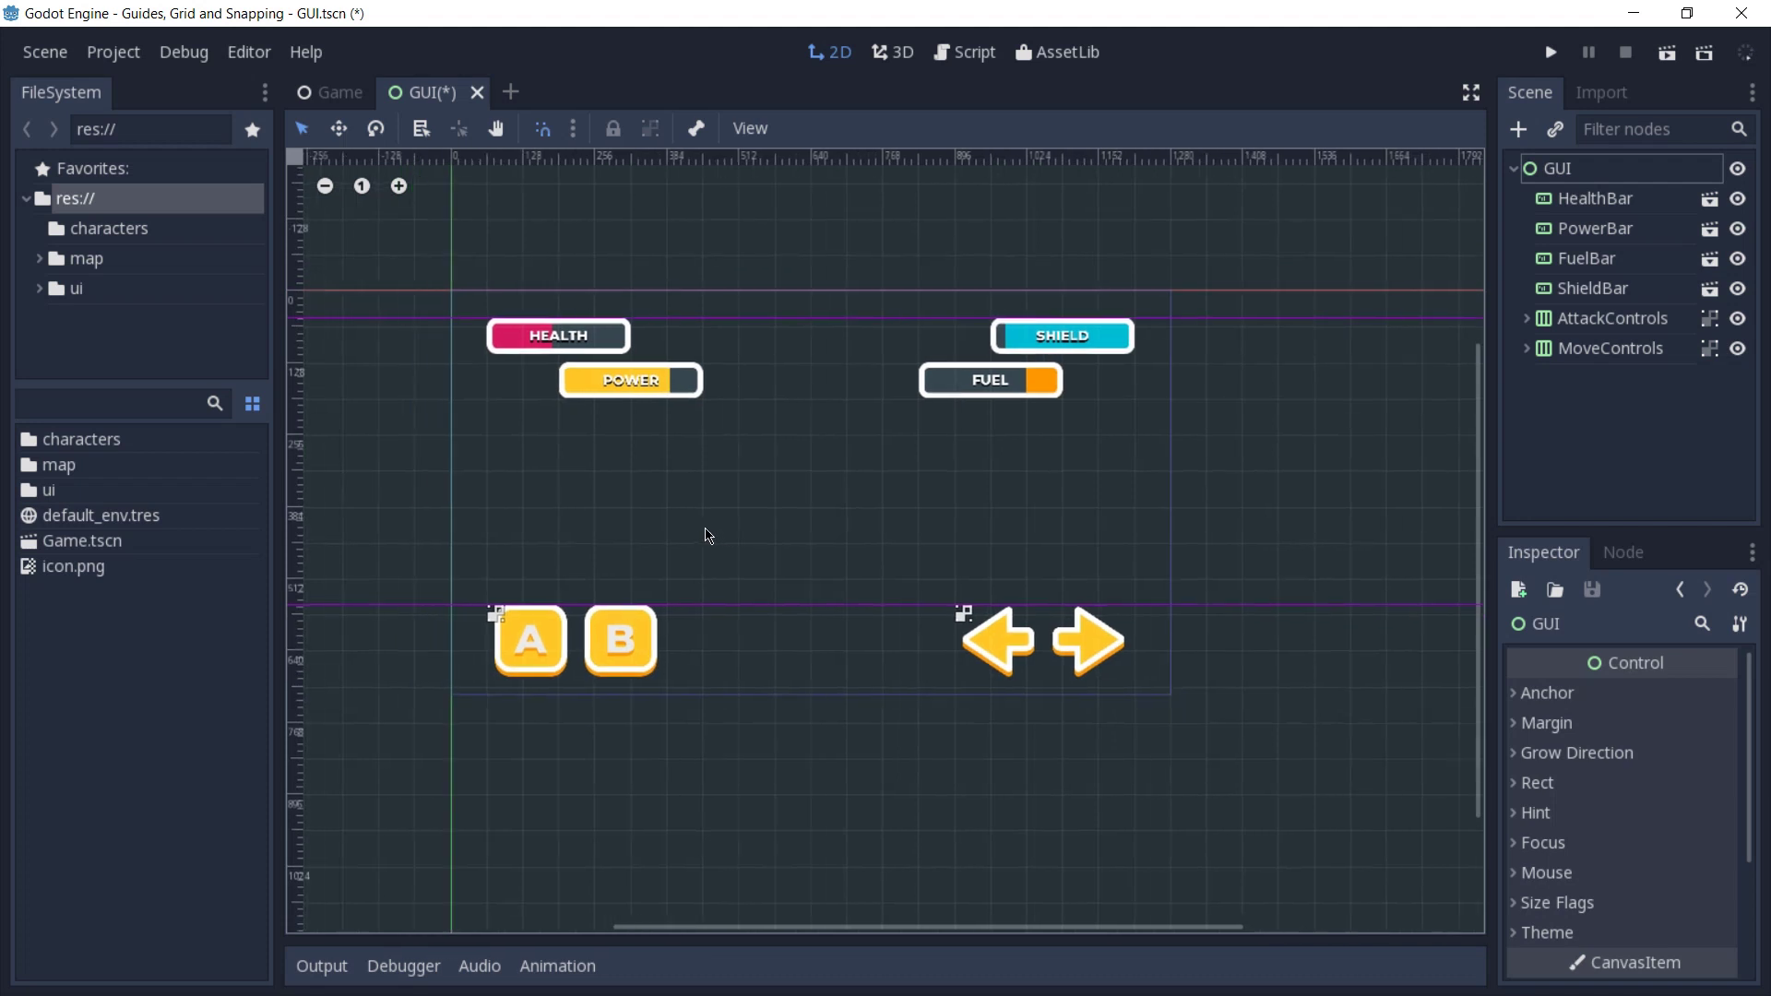
scroll(821, 313, "left", 1, "shift")
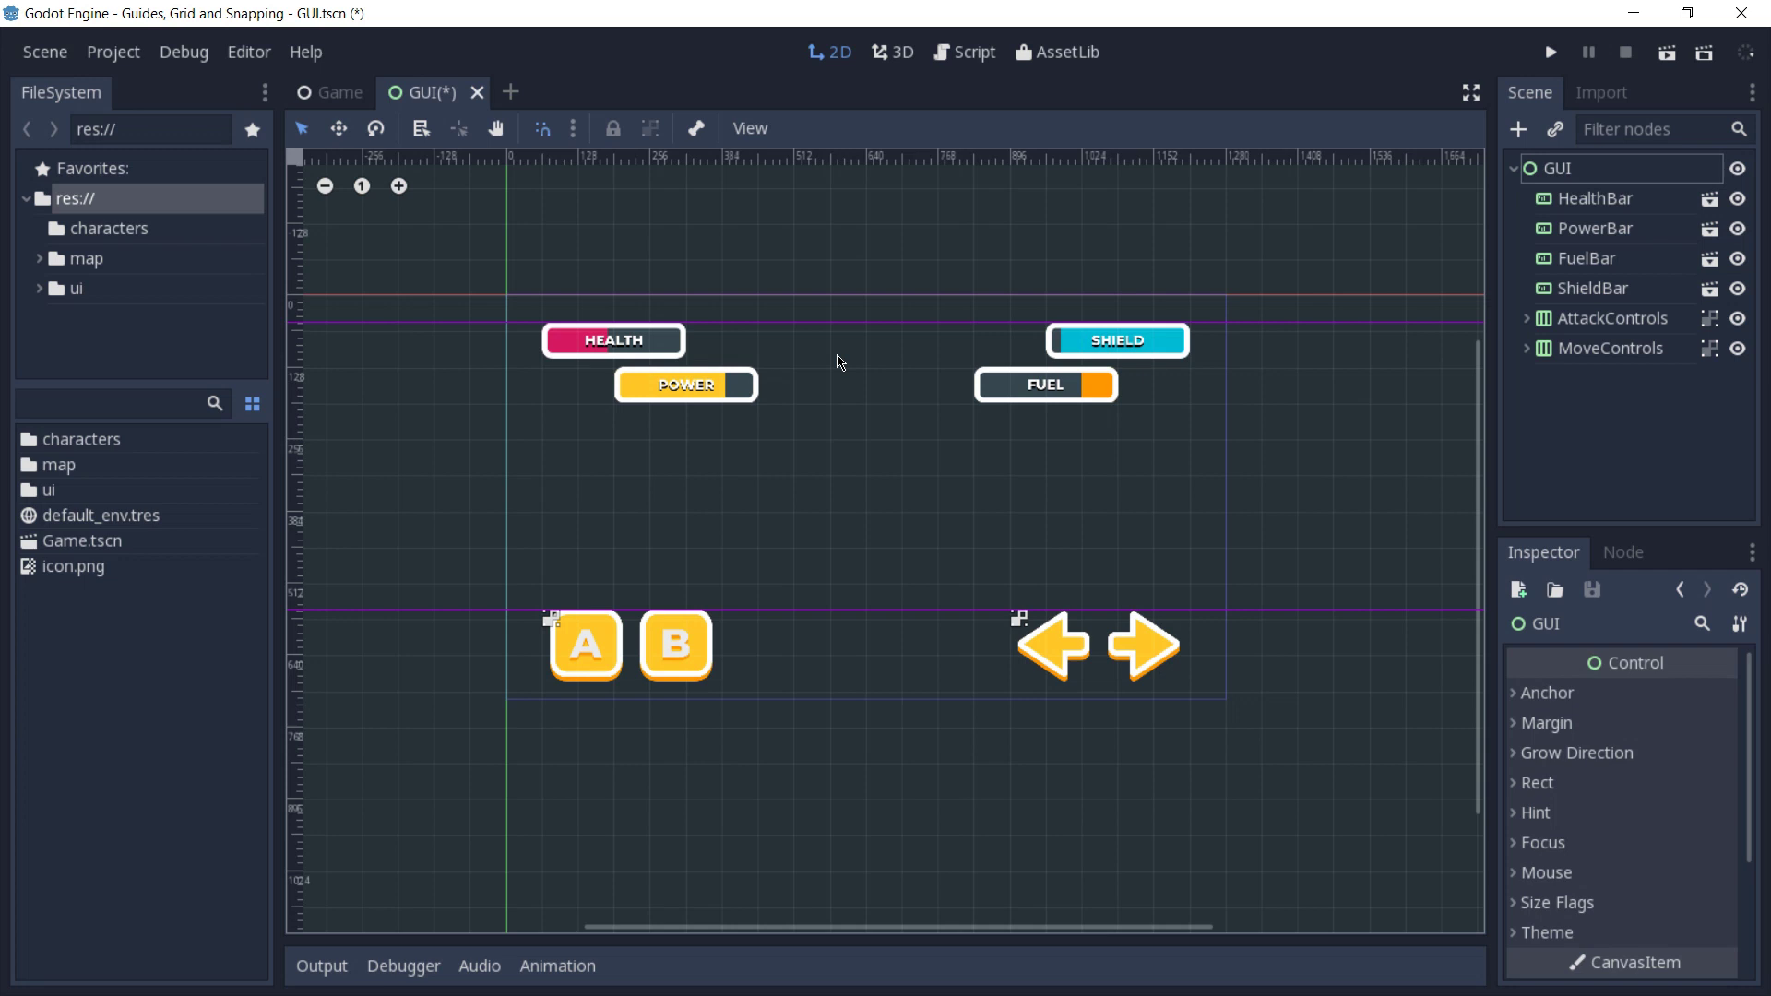
scroll(699, 584, "up", 2)
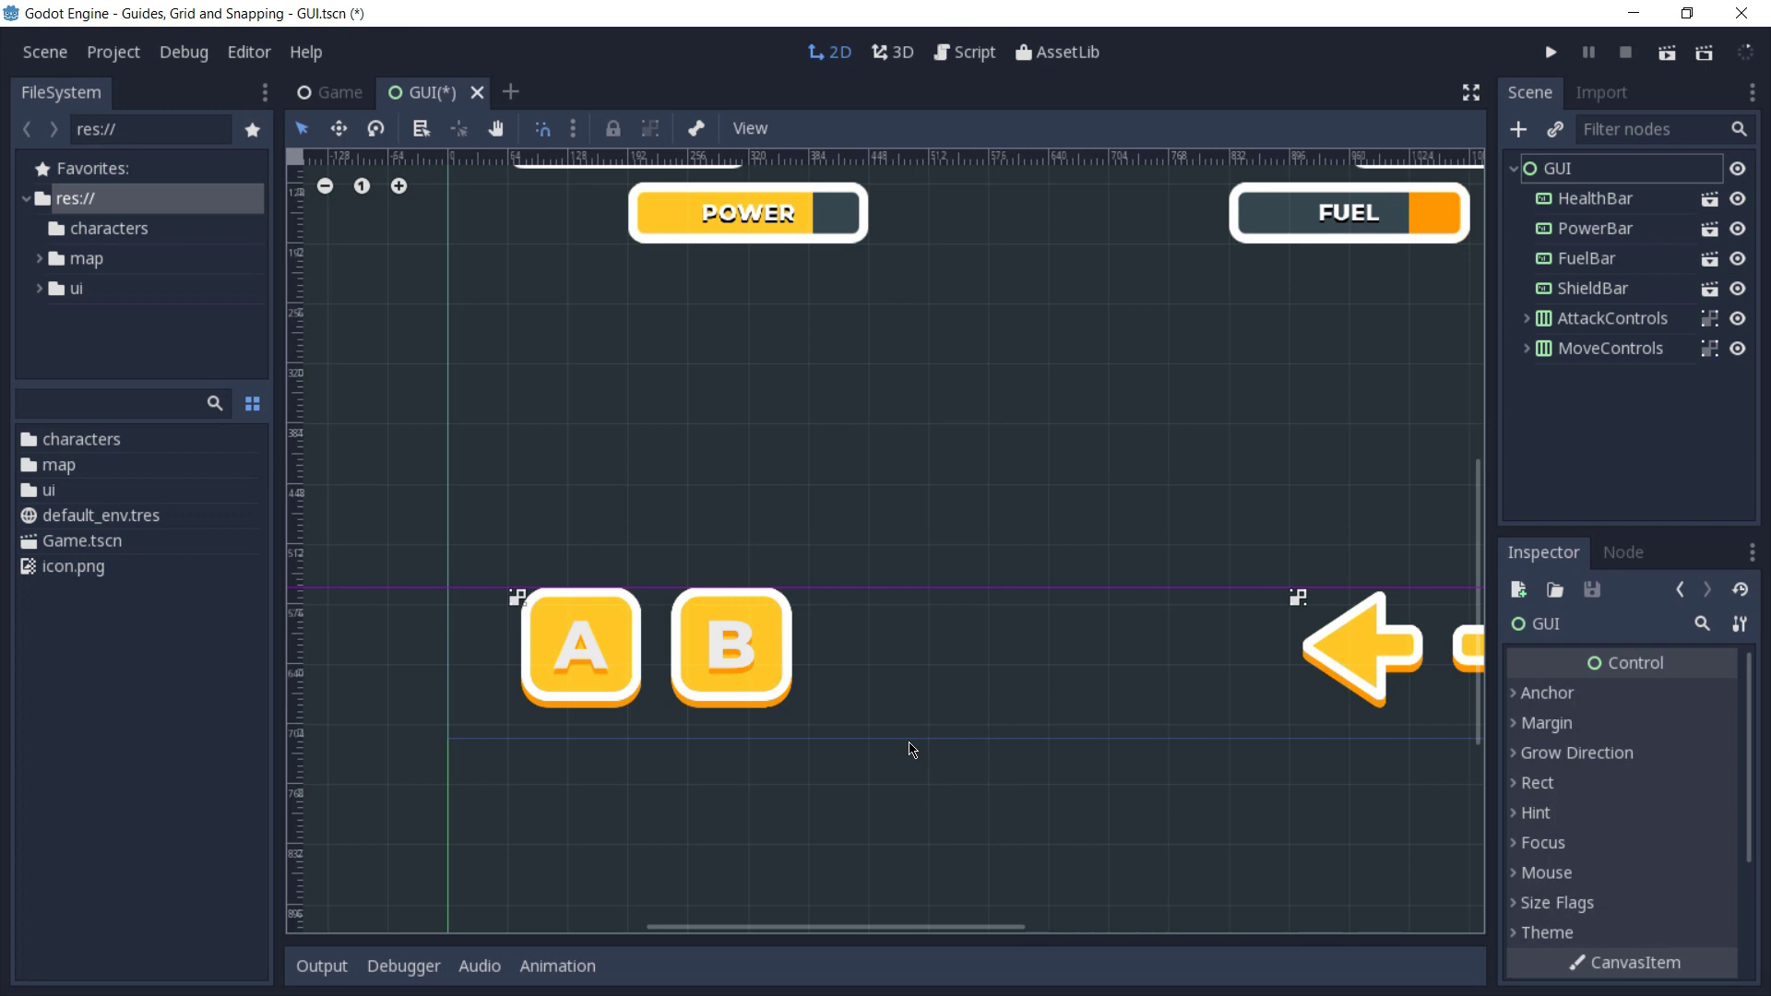
left_click(777, 688)
Check the snapping options, open the Obstacle scene, and return to the Map scene
mouse_move(777, 688)
left_mouse_down()
mouse_move(762, 705)
mouse_move(777, 688)
left_mouse_up()
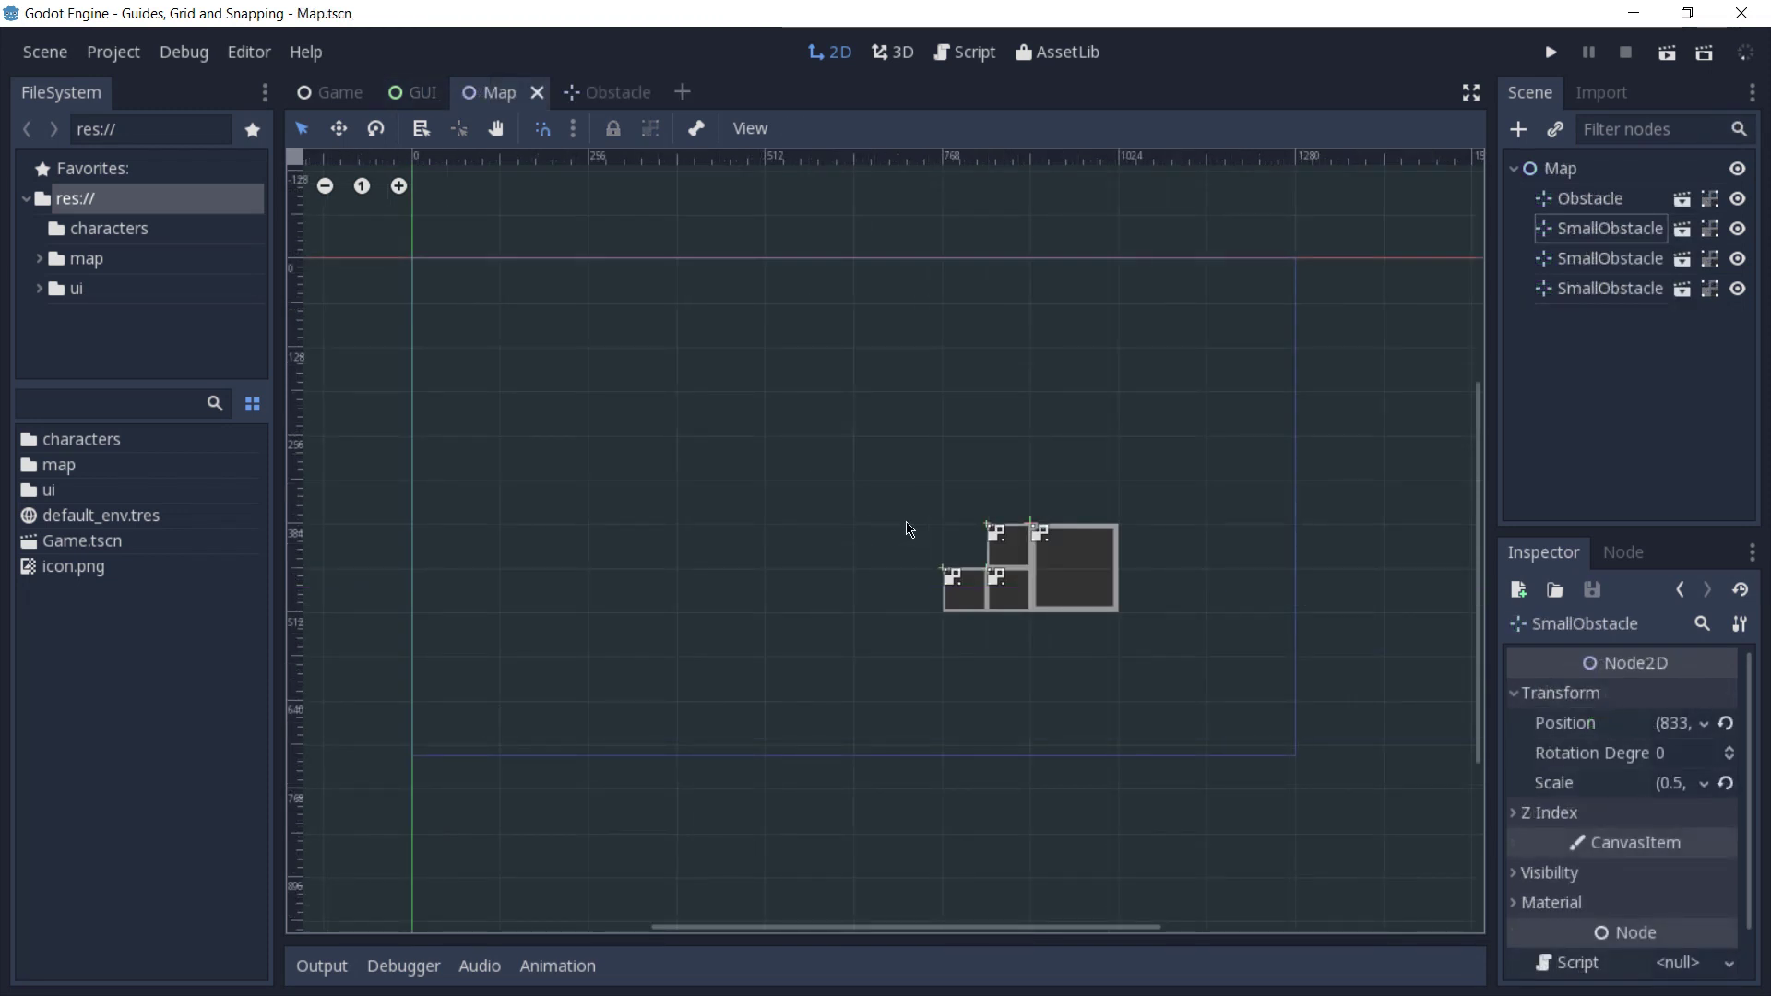
left_click(573, 128)
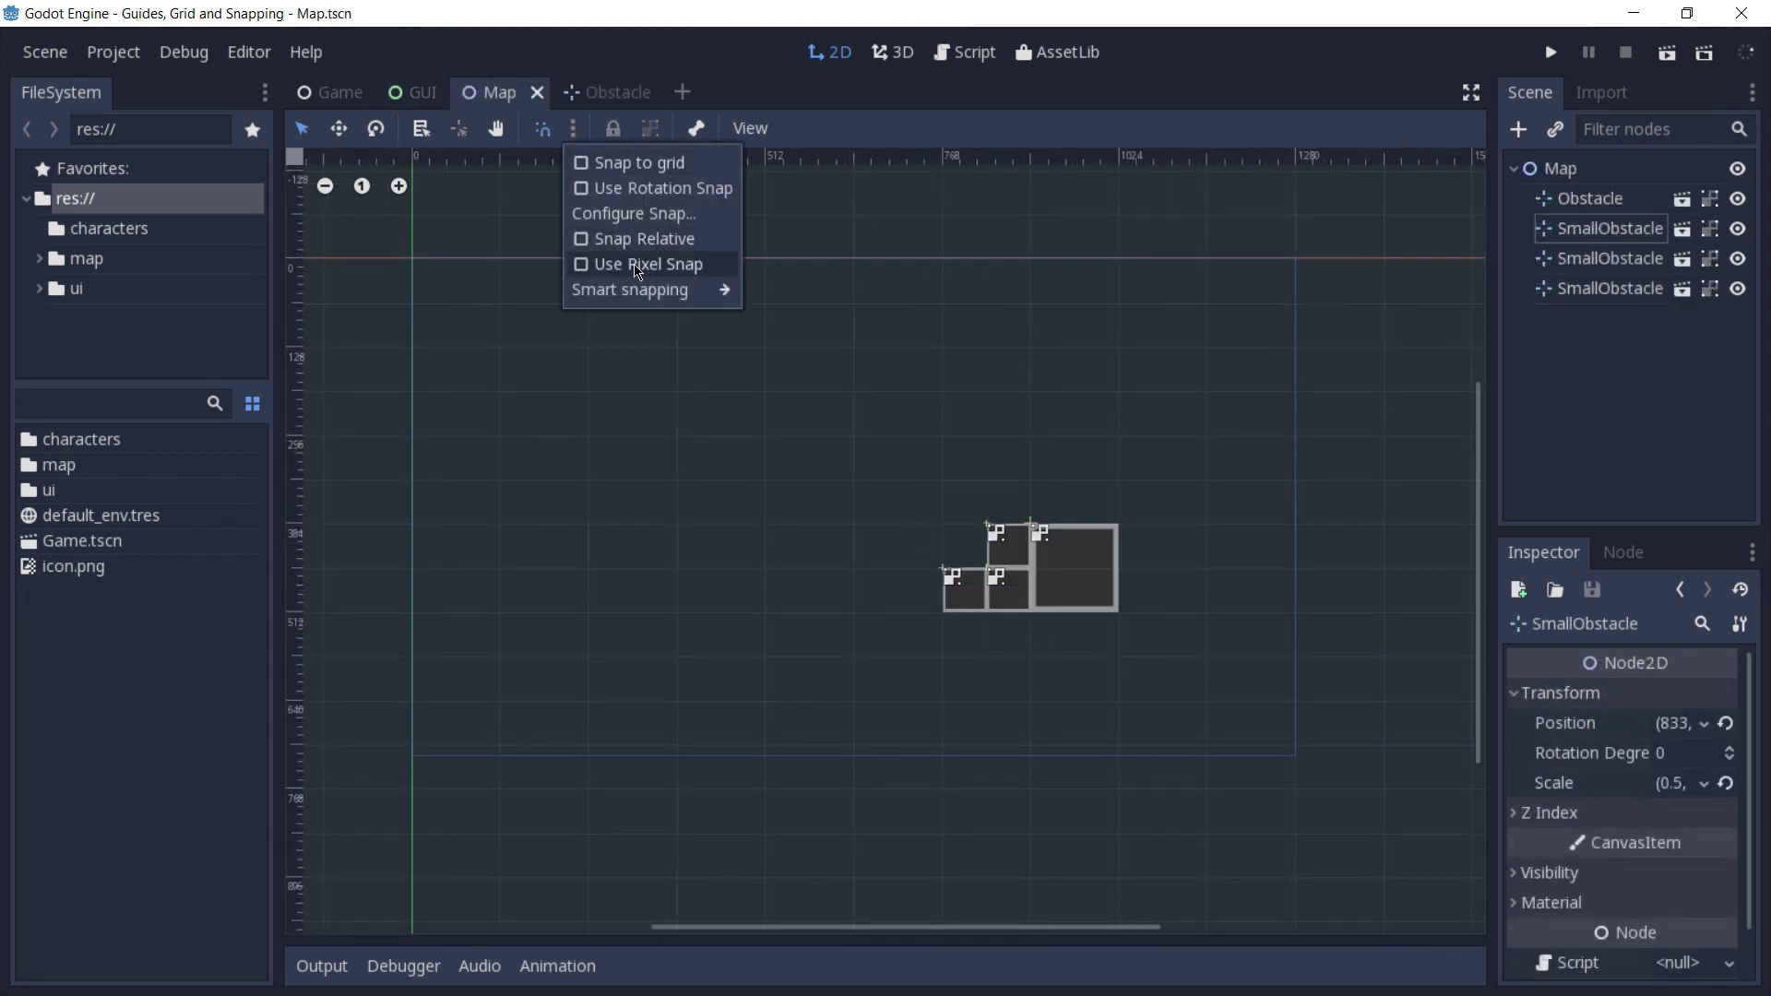
mouse_move(629, 294)
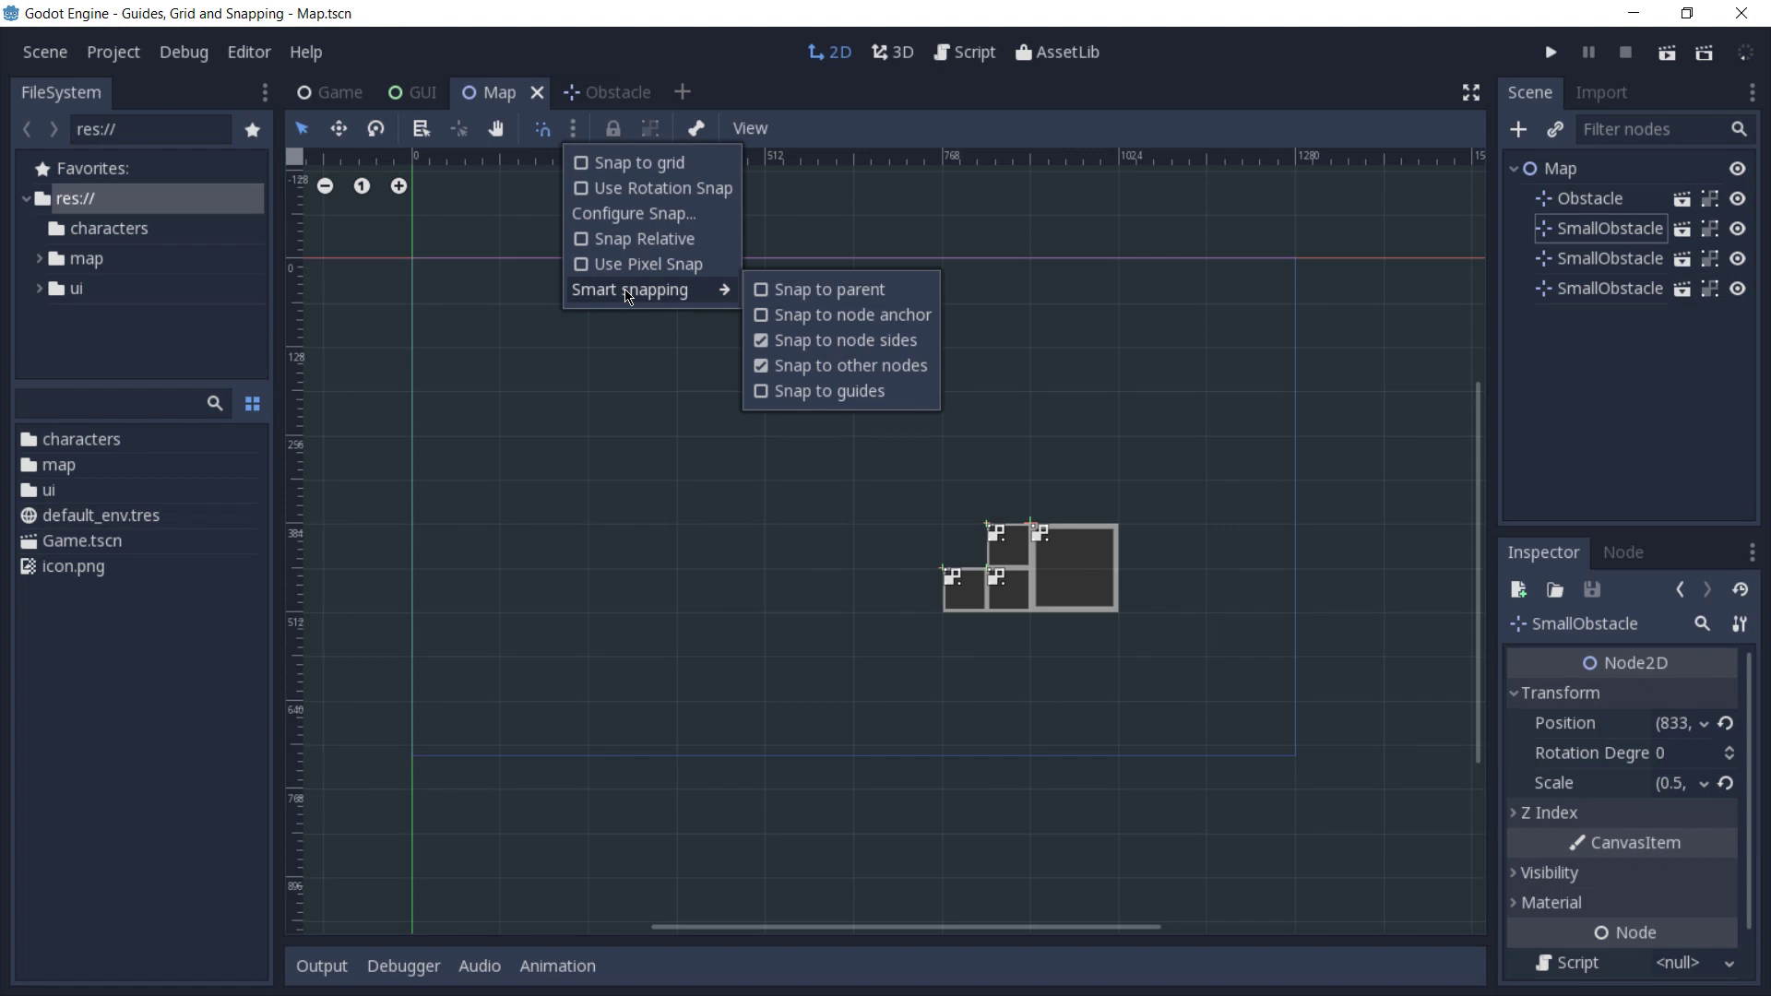
left_click(1681, 234)
left_click(1680, 235)
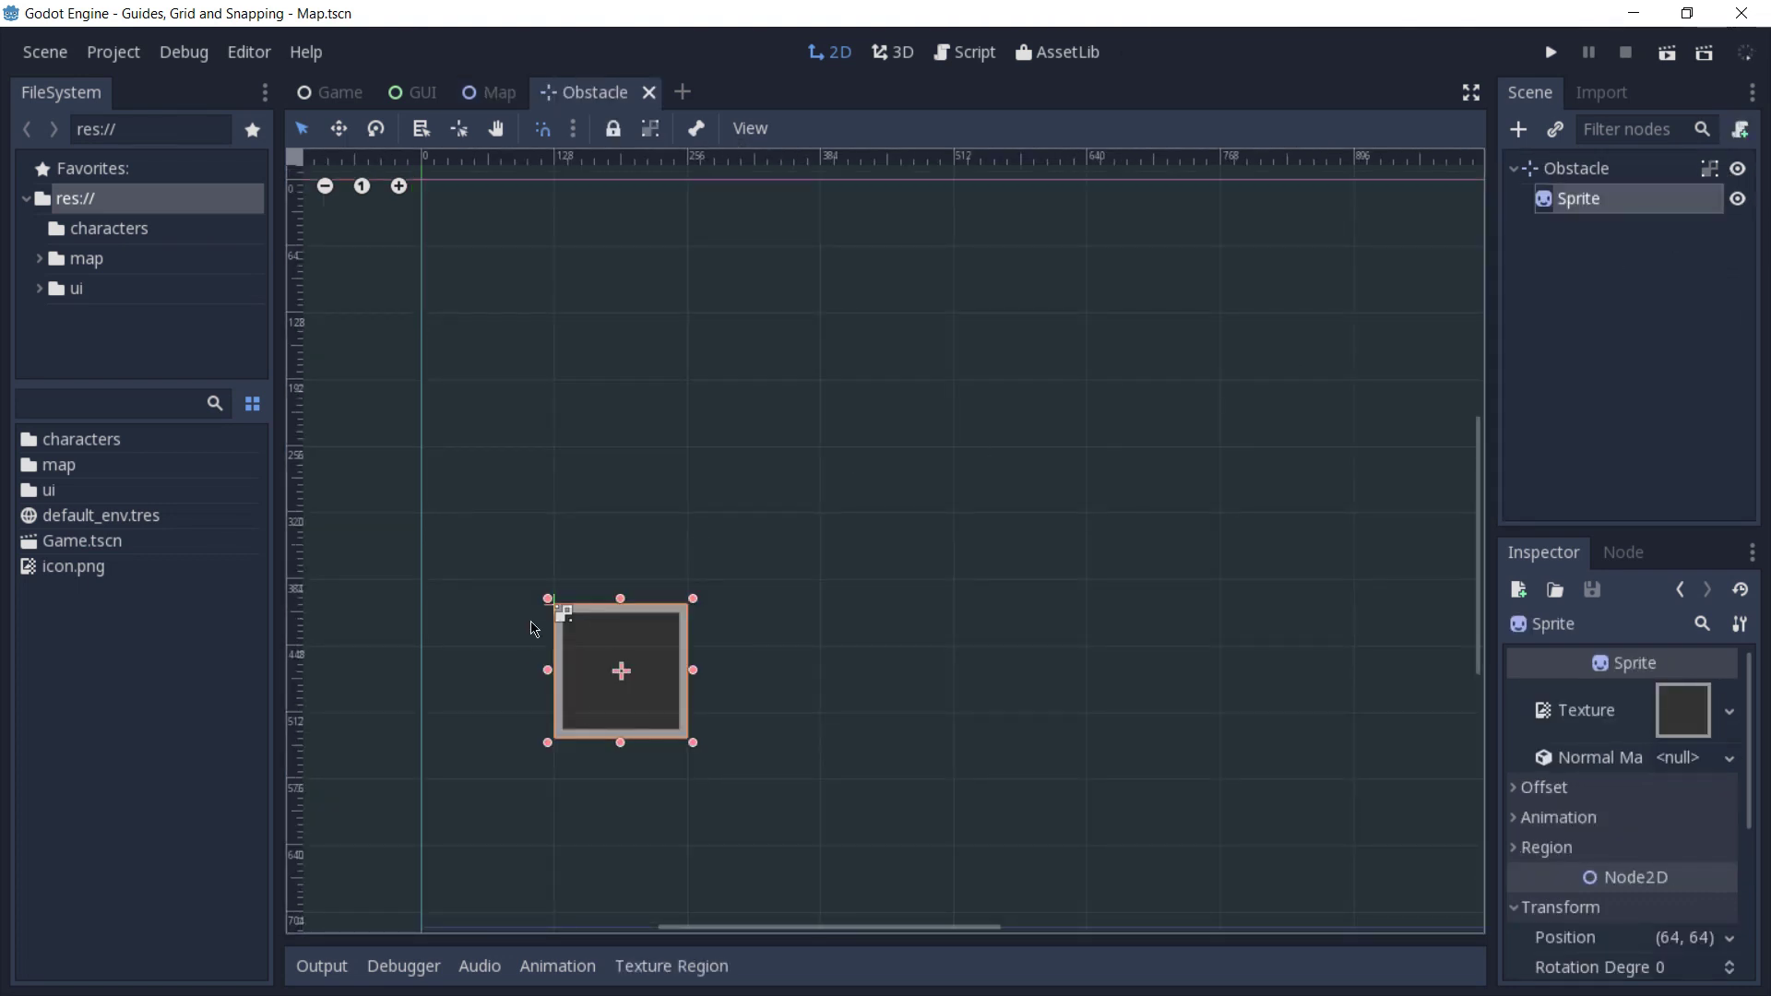
left_click(494, 92)
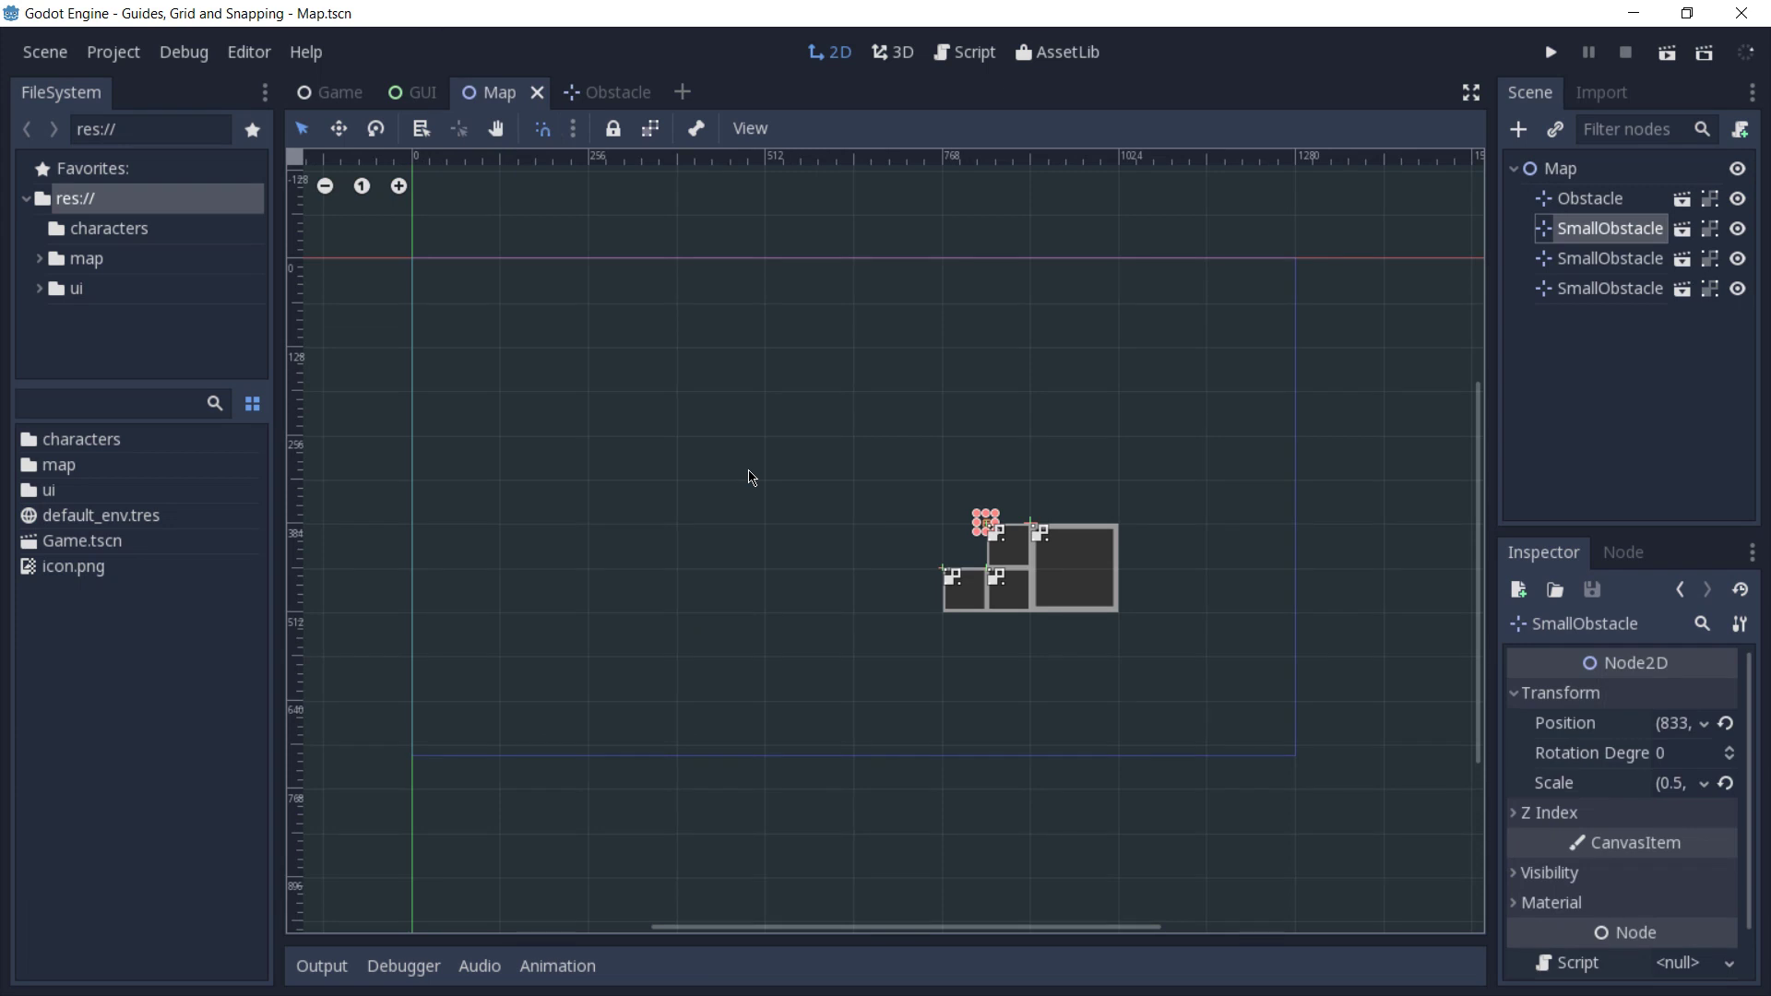
Move a small obstacle one grid cell left, then undo the move with Ctrl+Z
middle_click_drag(862, 584, 412, 494)
scroll(554, 470, "up", 3)
middle_click_drag(544, 433, 704, 512)
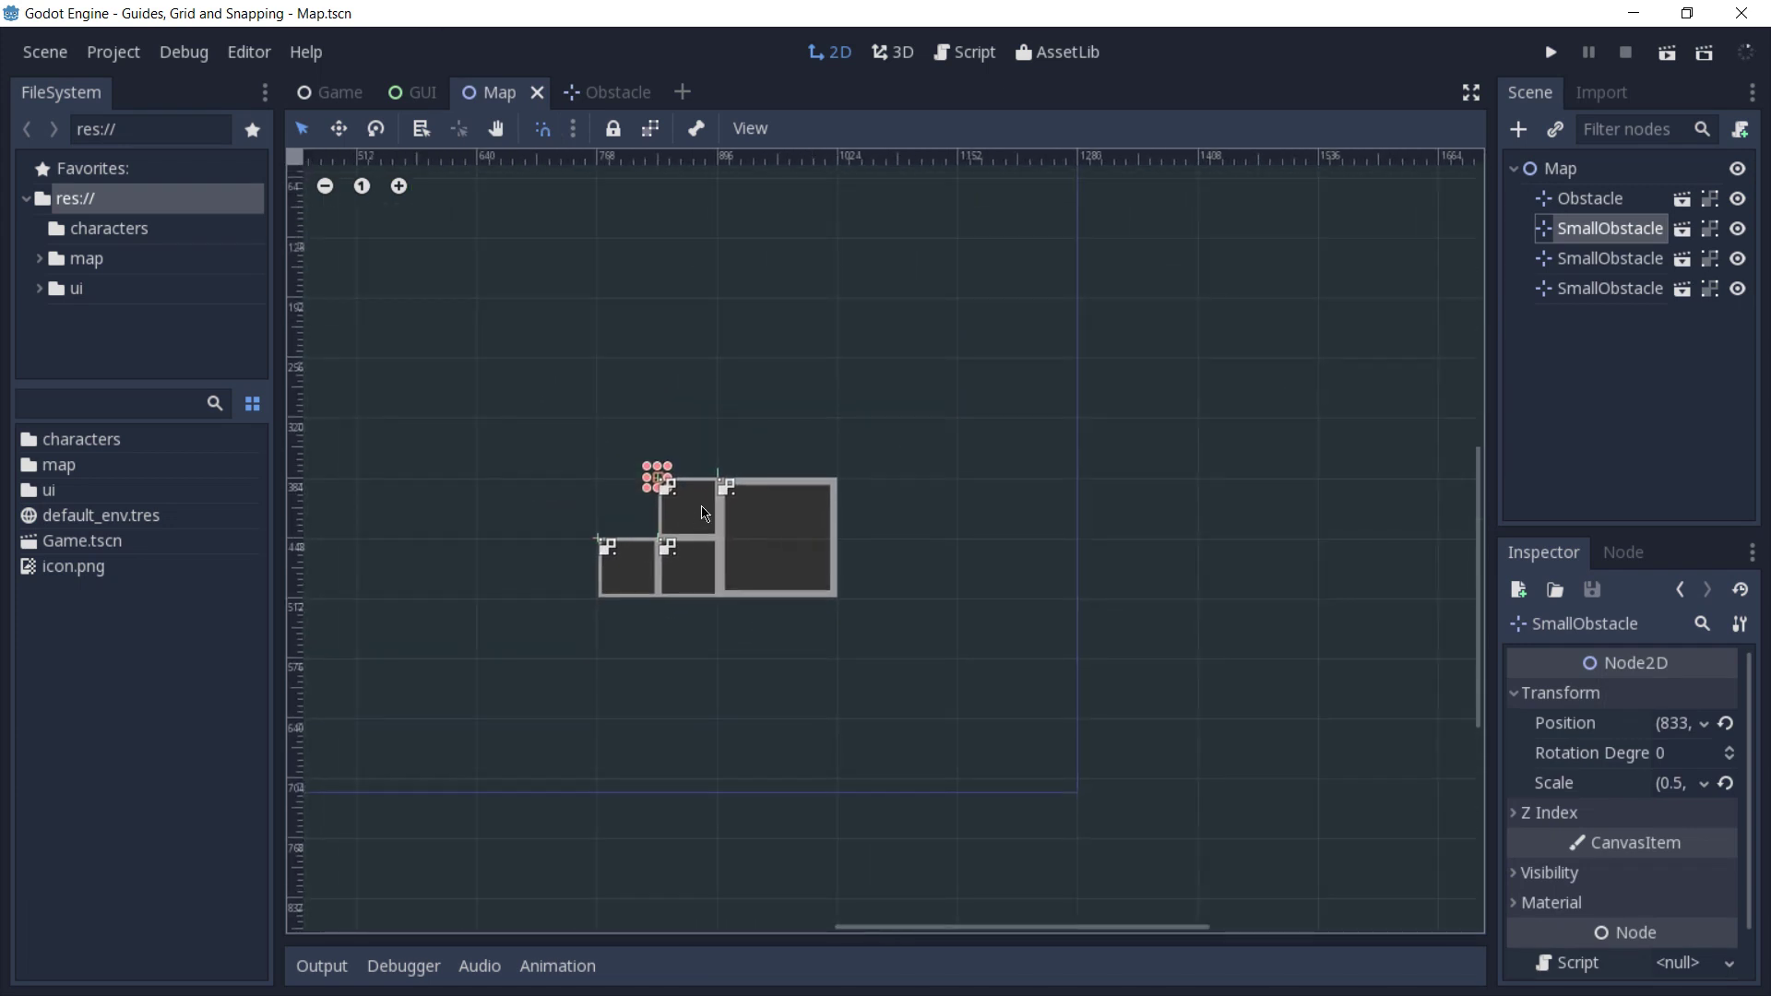
left_click(573, 129)
left_click(690, 514)
left_click_drag(692, 516, 632, 514)
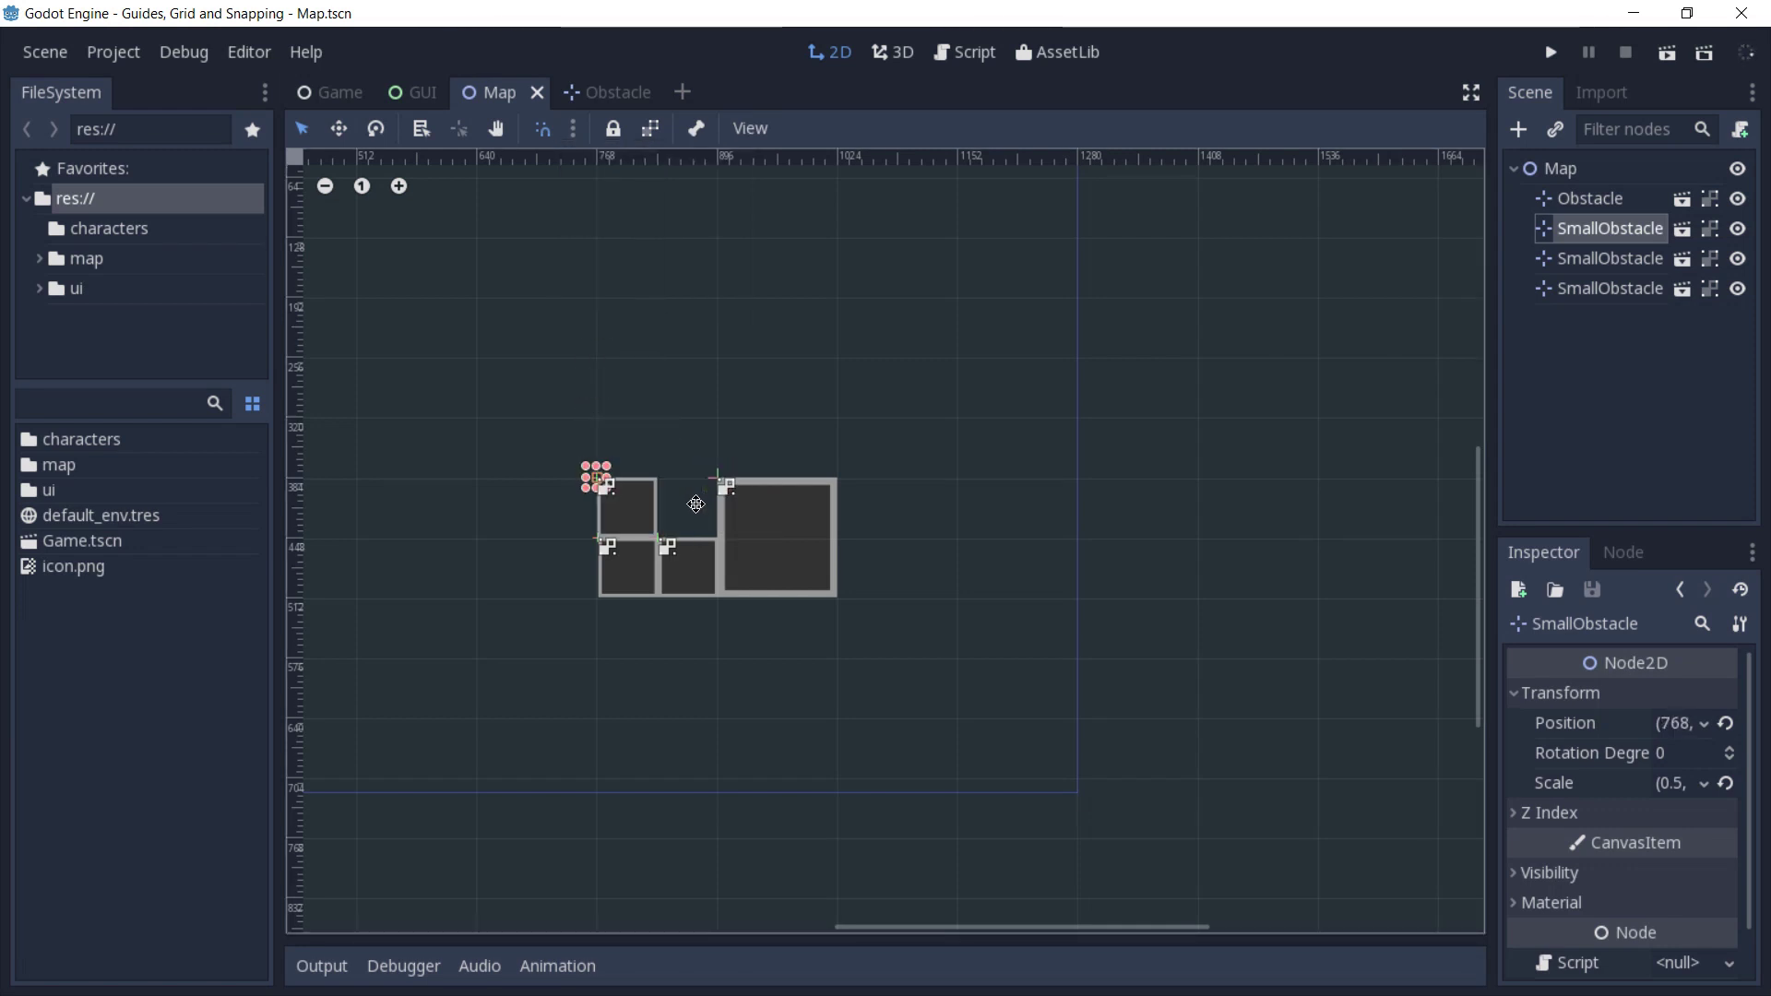
key("ctrl+z")
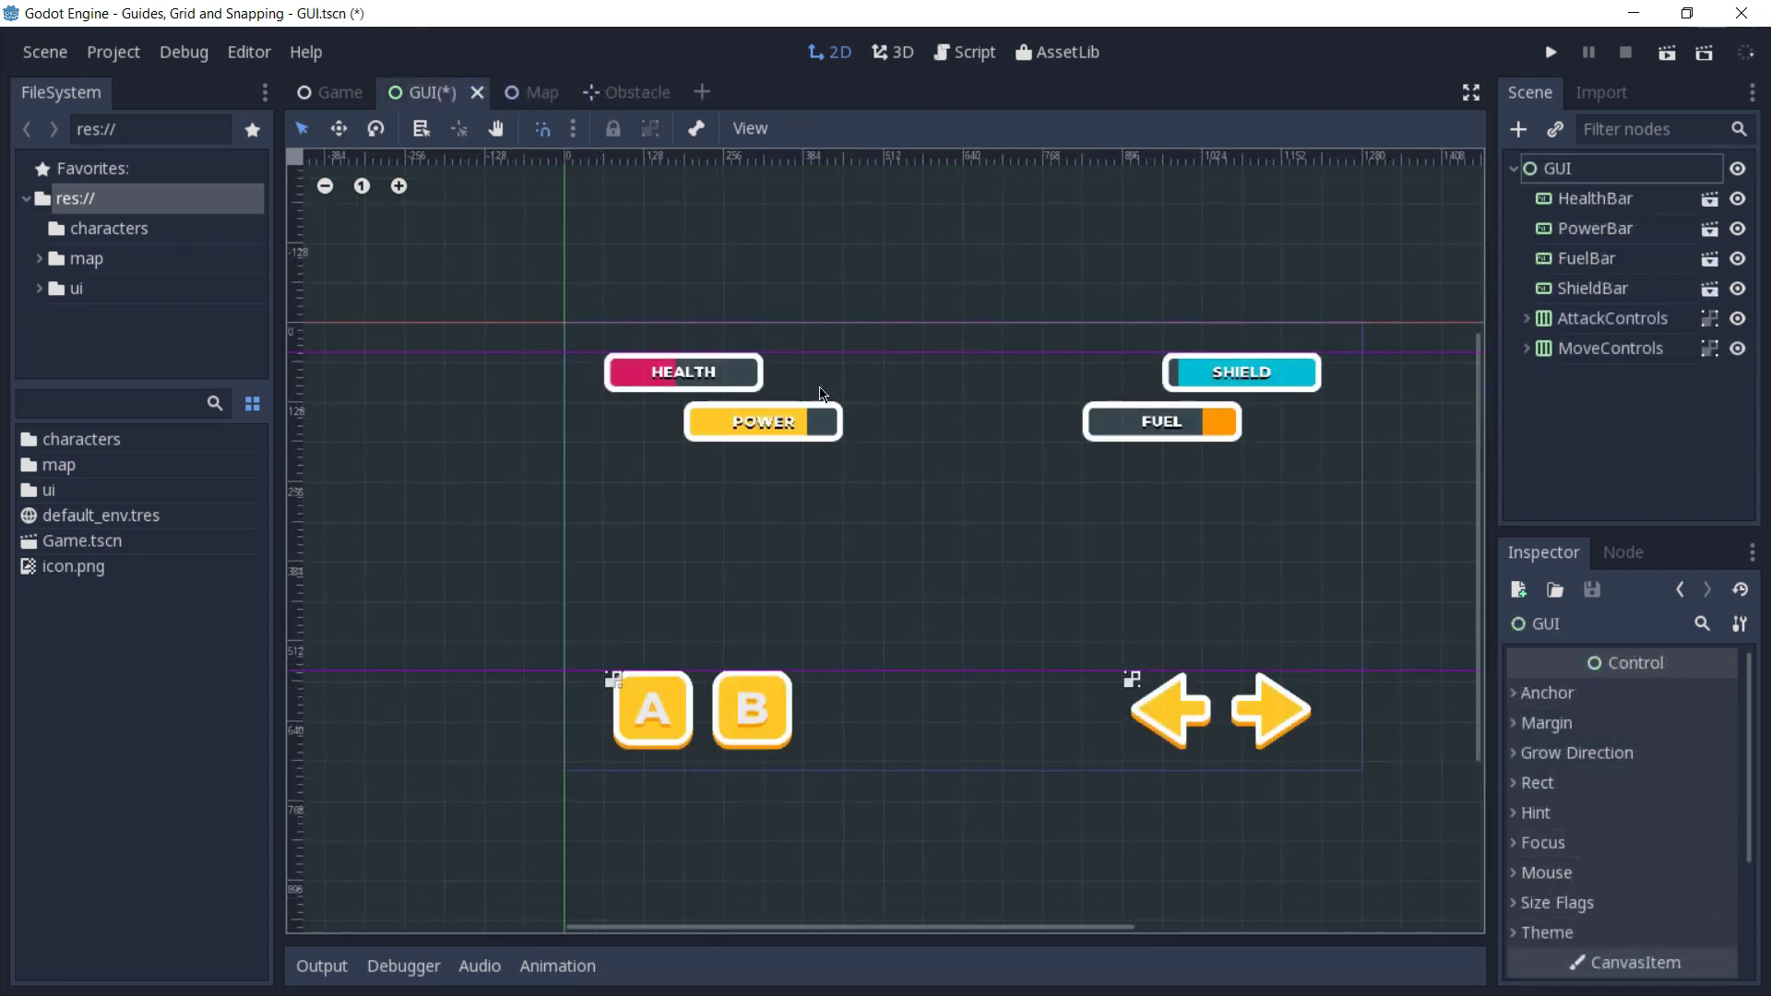
Move the POWER bar up to the top guide
left_click(574, 130)
mouse_move(643, 292)
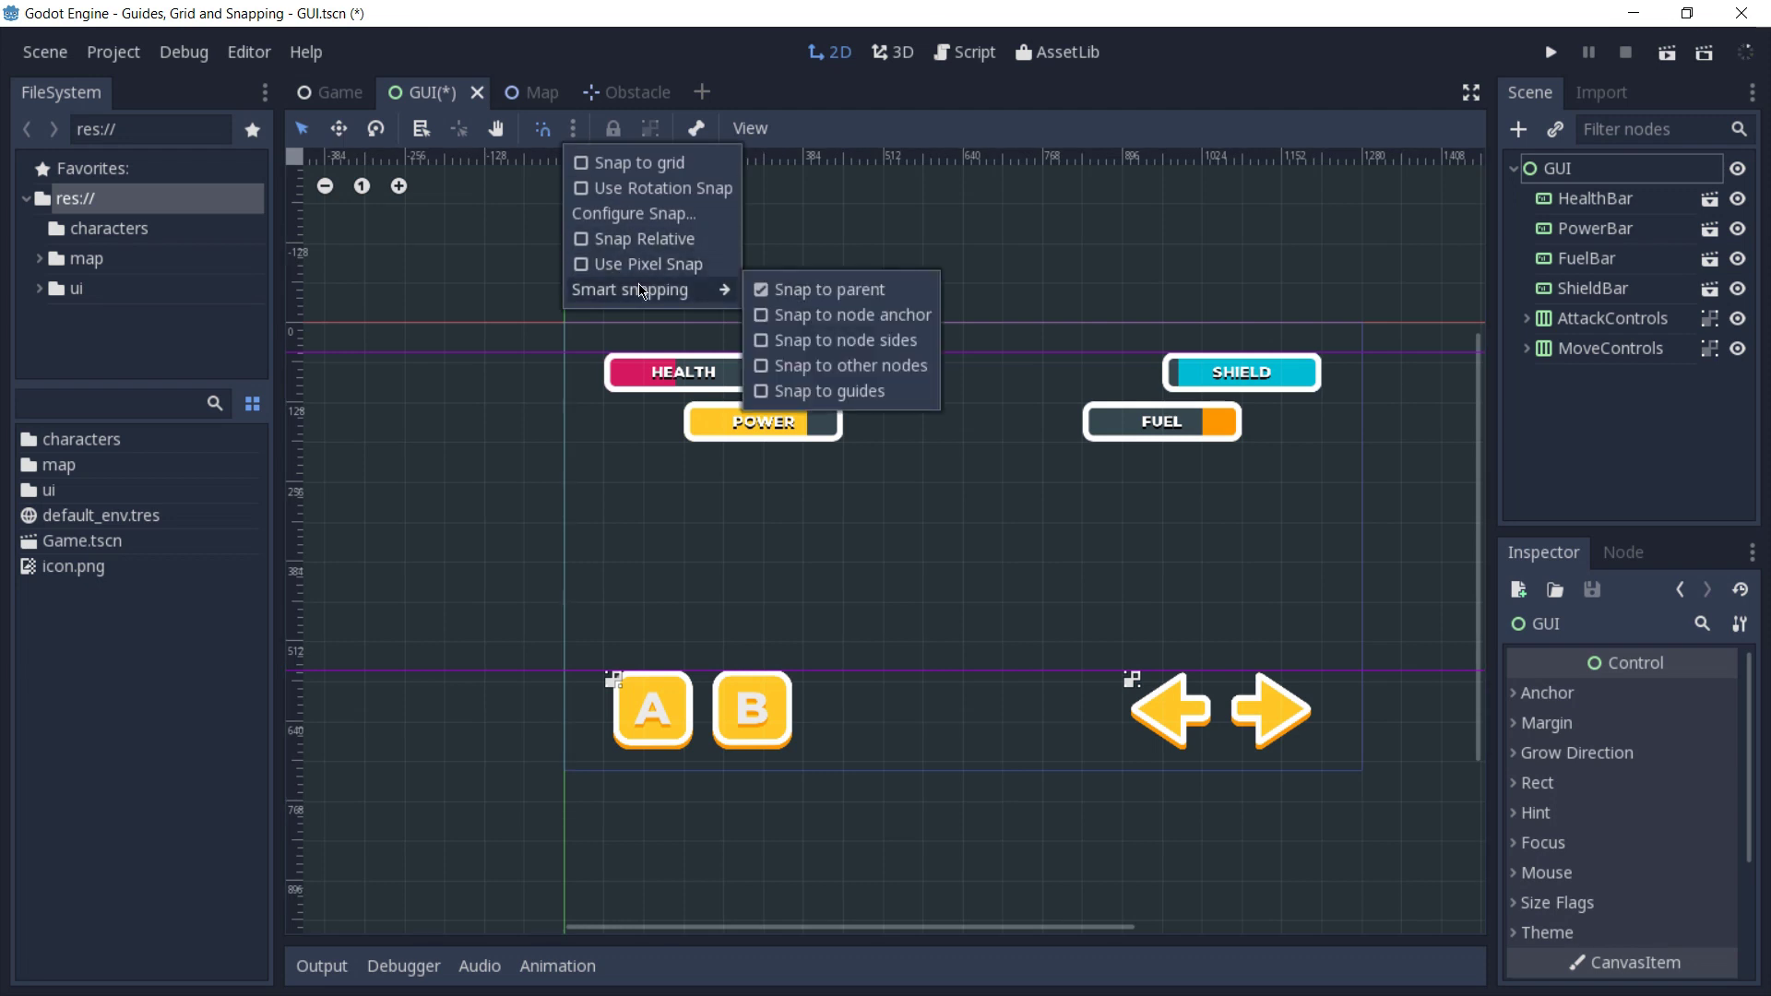
left_click(719, 437)
left_click(780, 425)
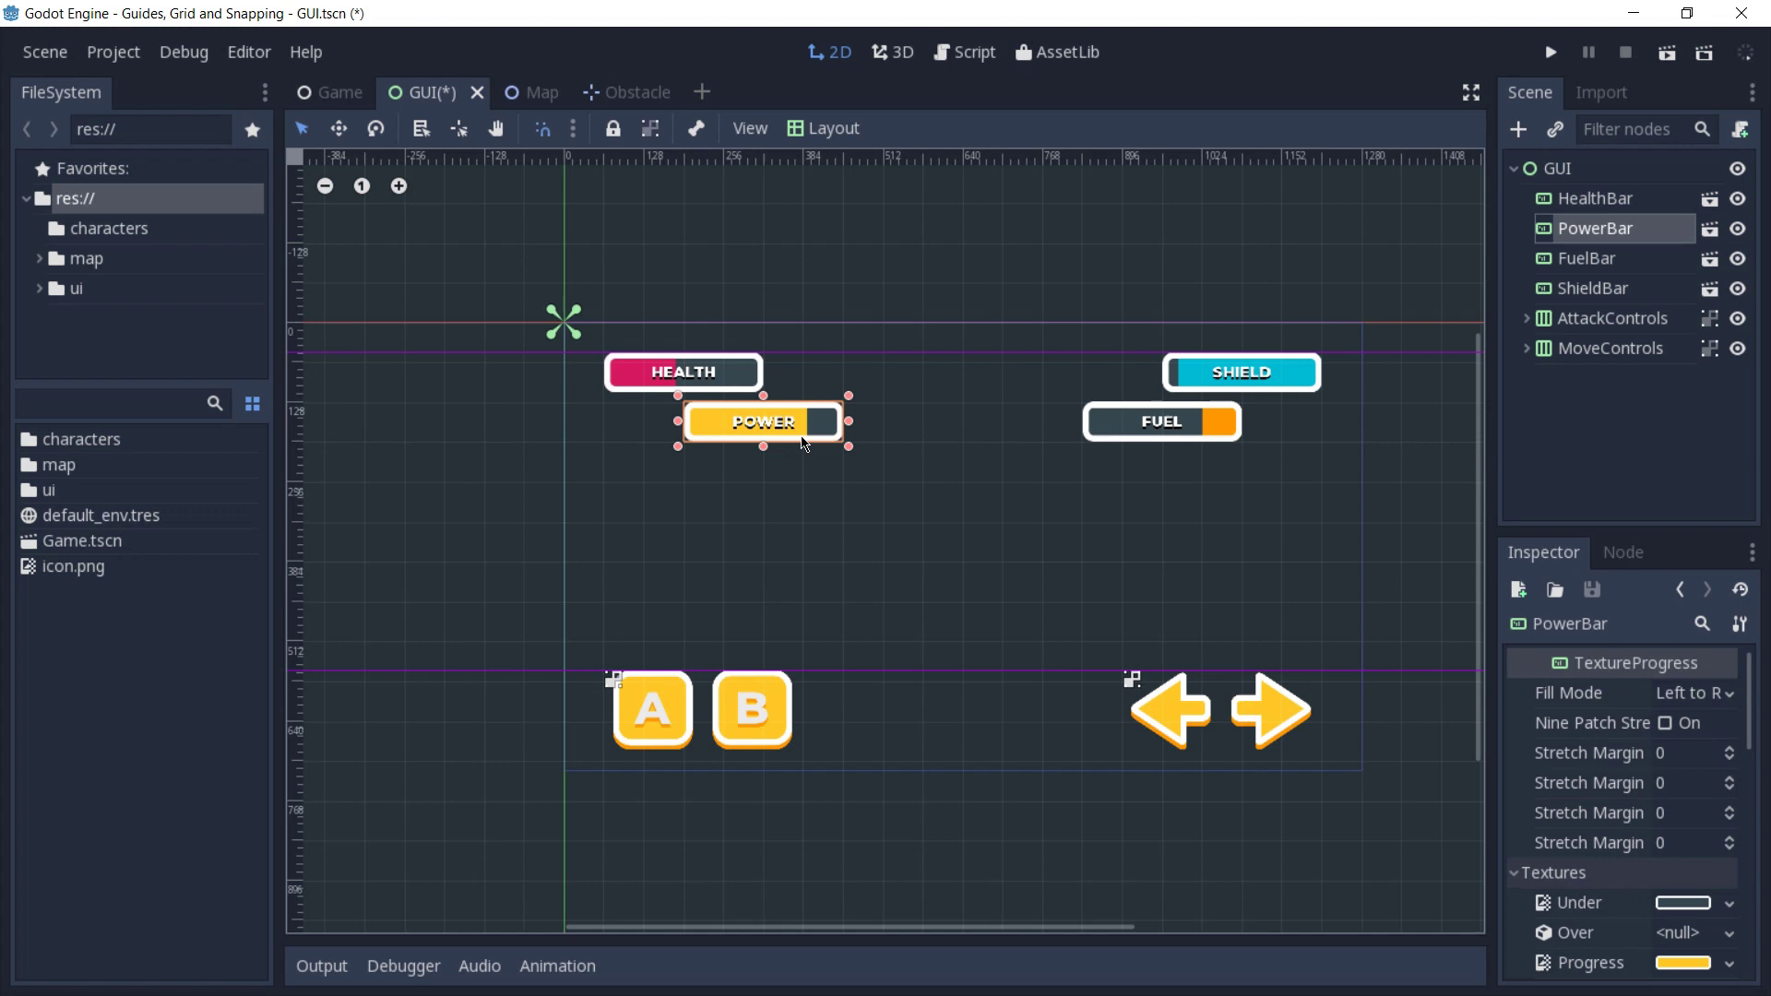
mouse_move(779, 419)
left_mouse_down()
mouse_move(937, 504)
mouse_move(983, 340)
mouse_move(960, 462)
mouse_move(846, 442)
left_mouse_up()
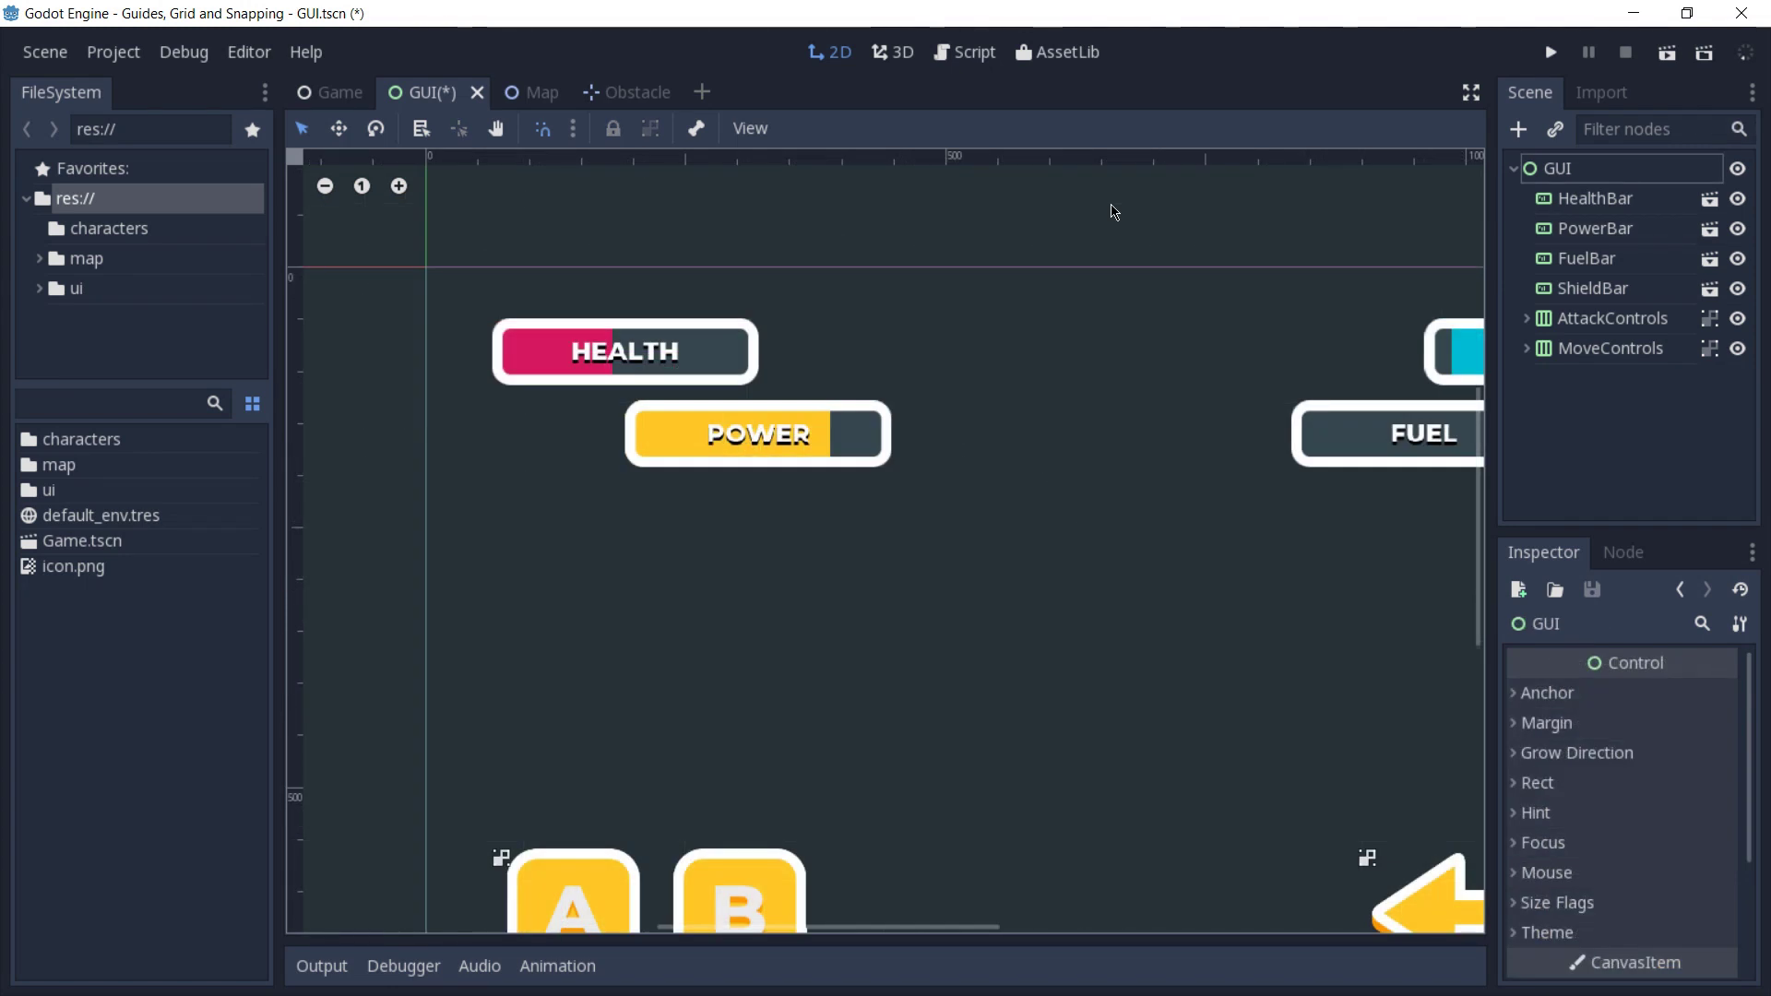
Enable Use Pixel Snap and try nudging the POWER bar with pixel snapping
left_click(573, 128)
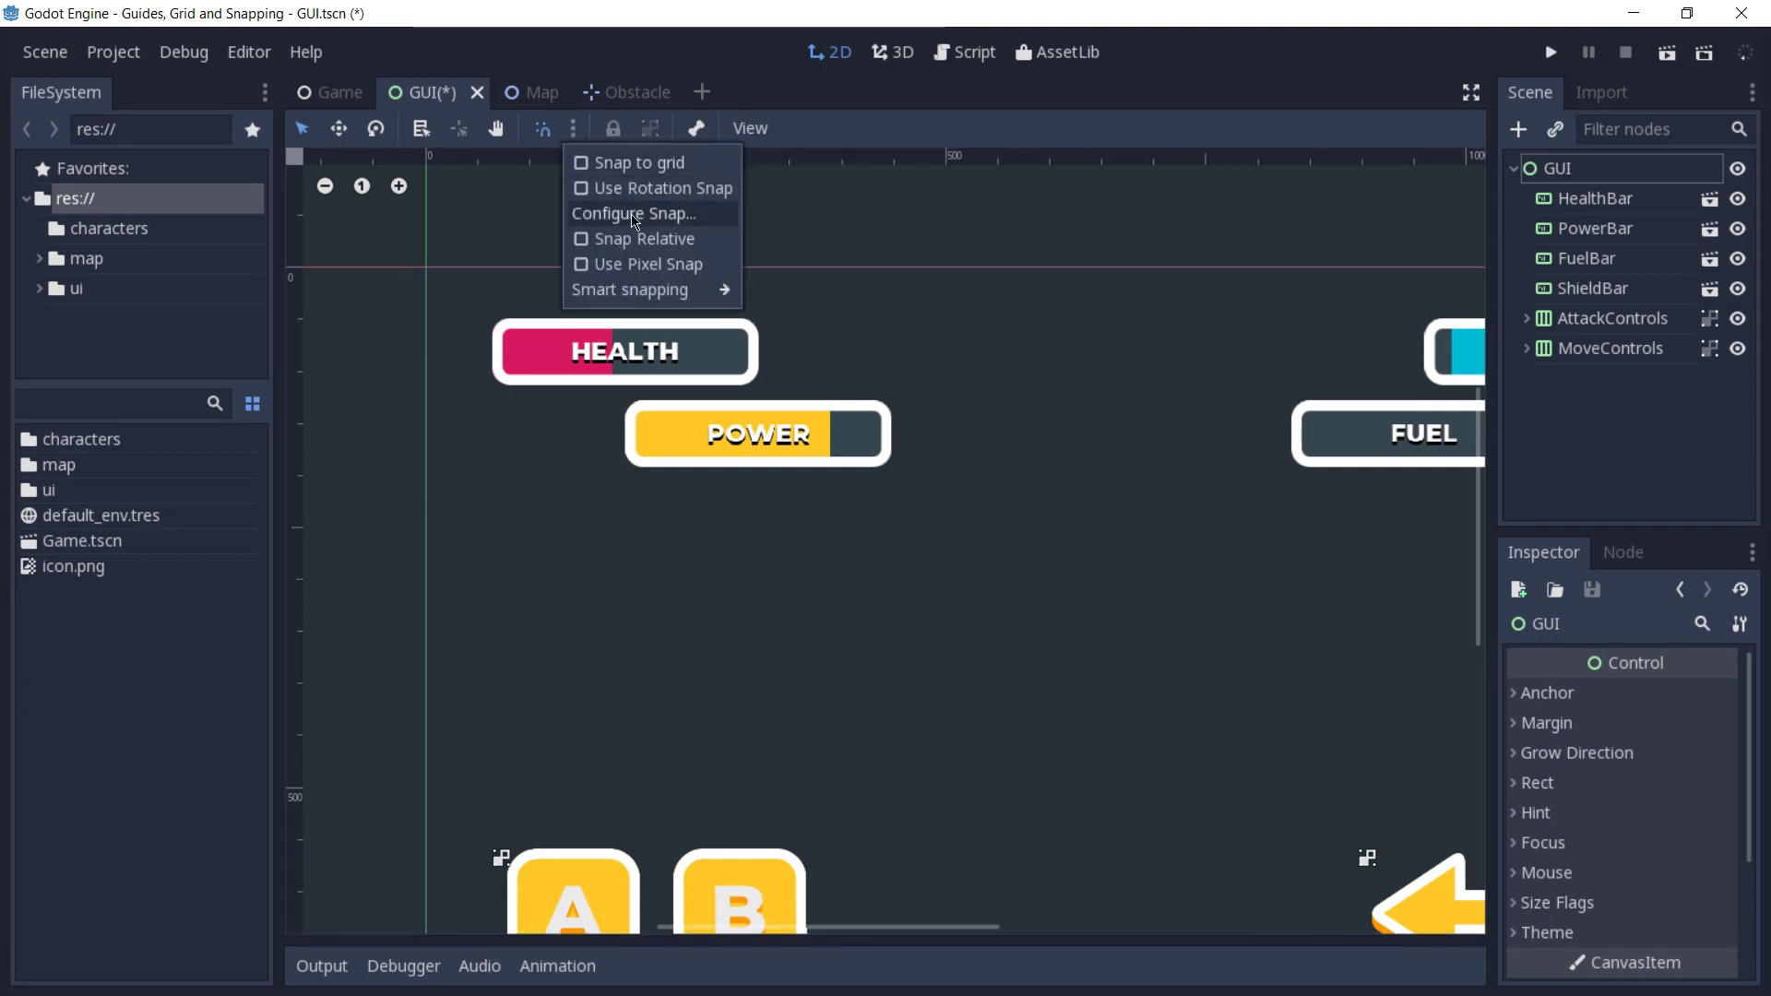
left_click(651, 265)
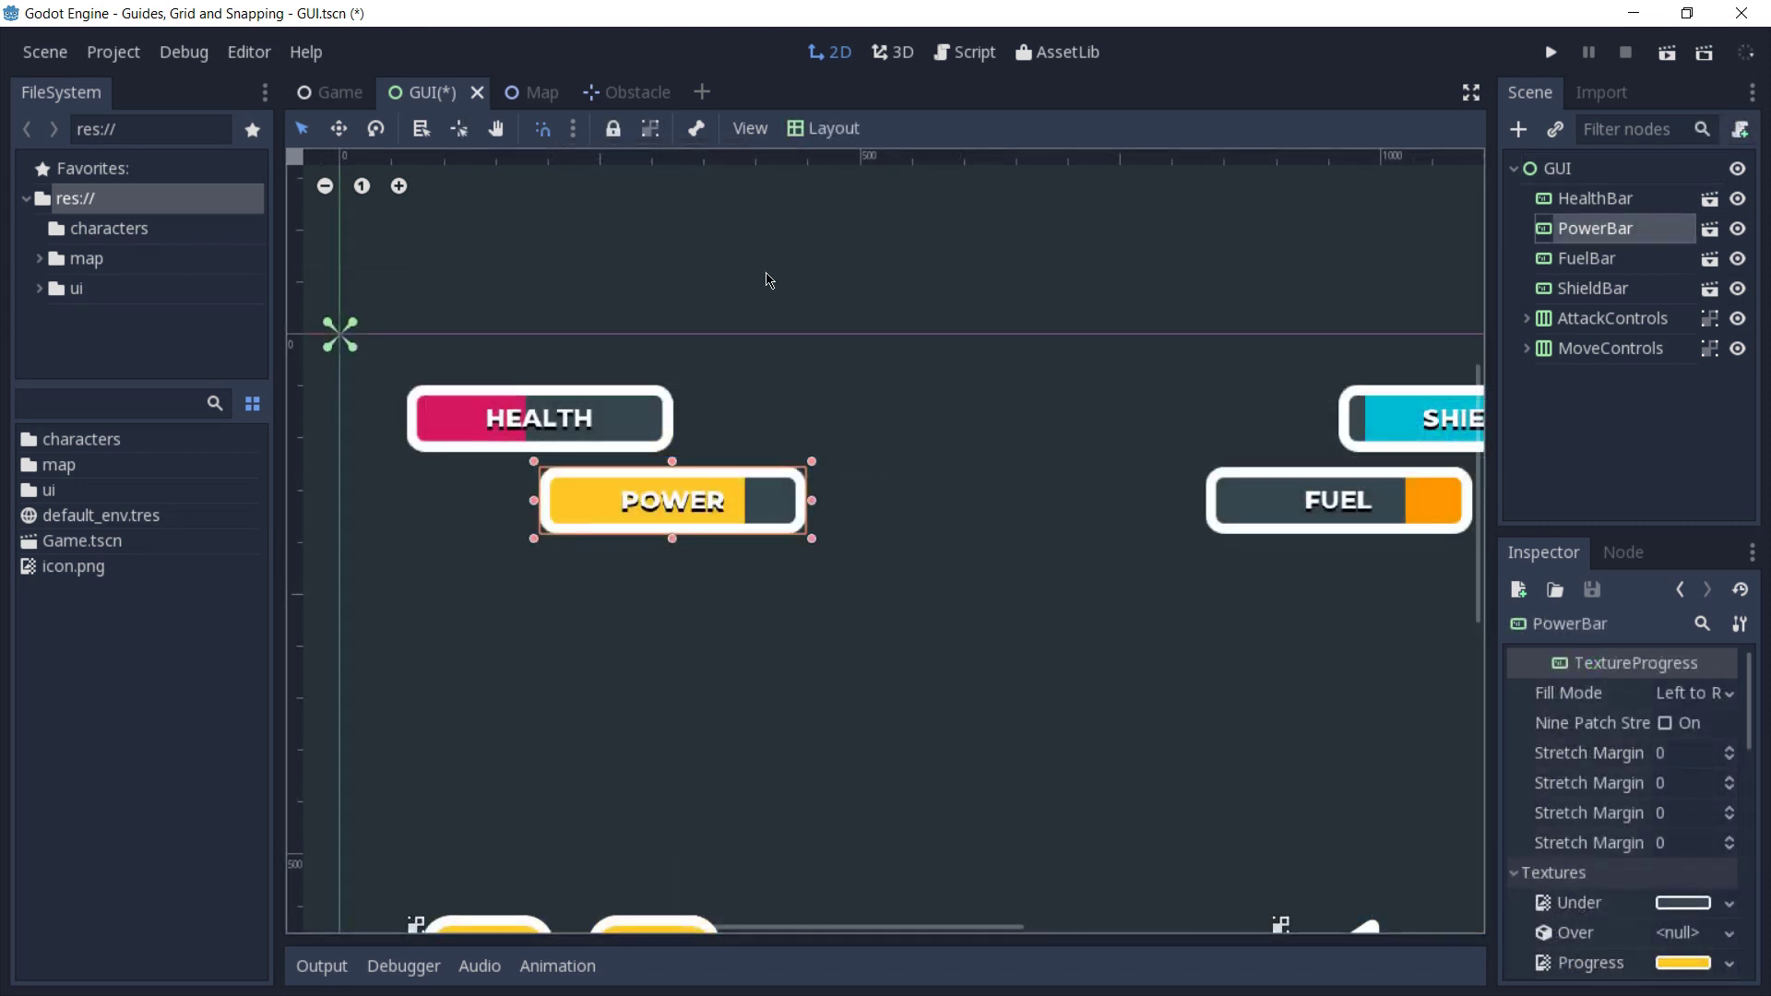
scroll(766, 280, "up", 10)
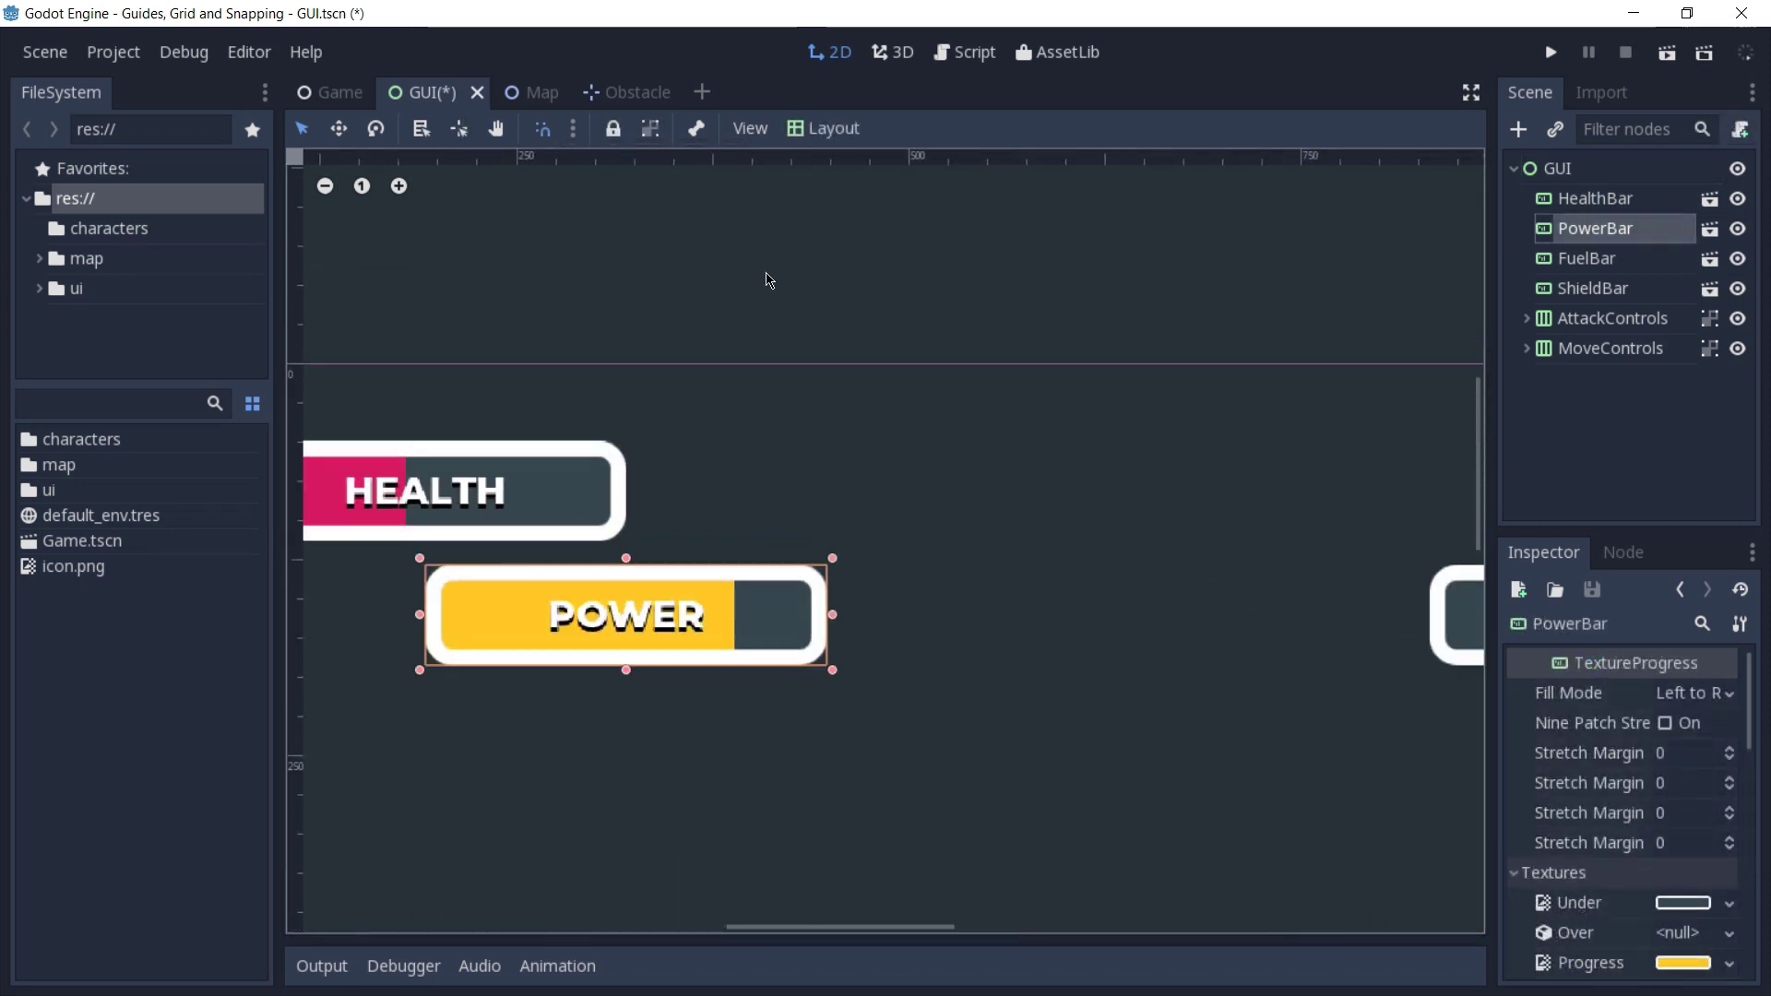
scroll(744, 368, "down", 3)
middle_click_drag(555, 600, 668, 441)
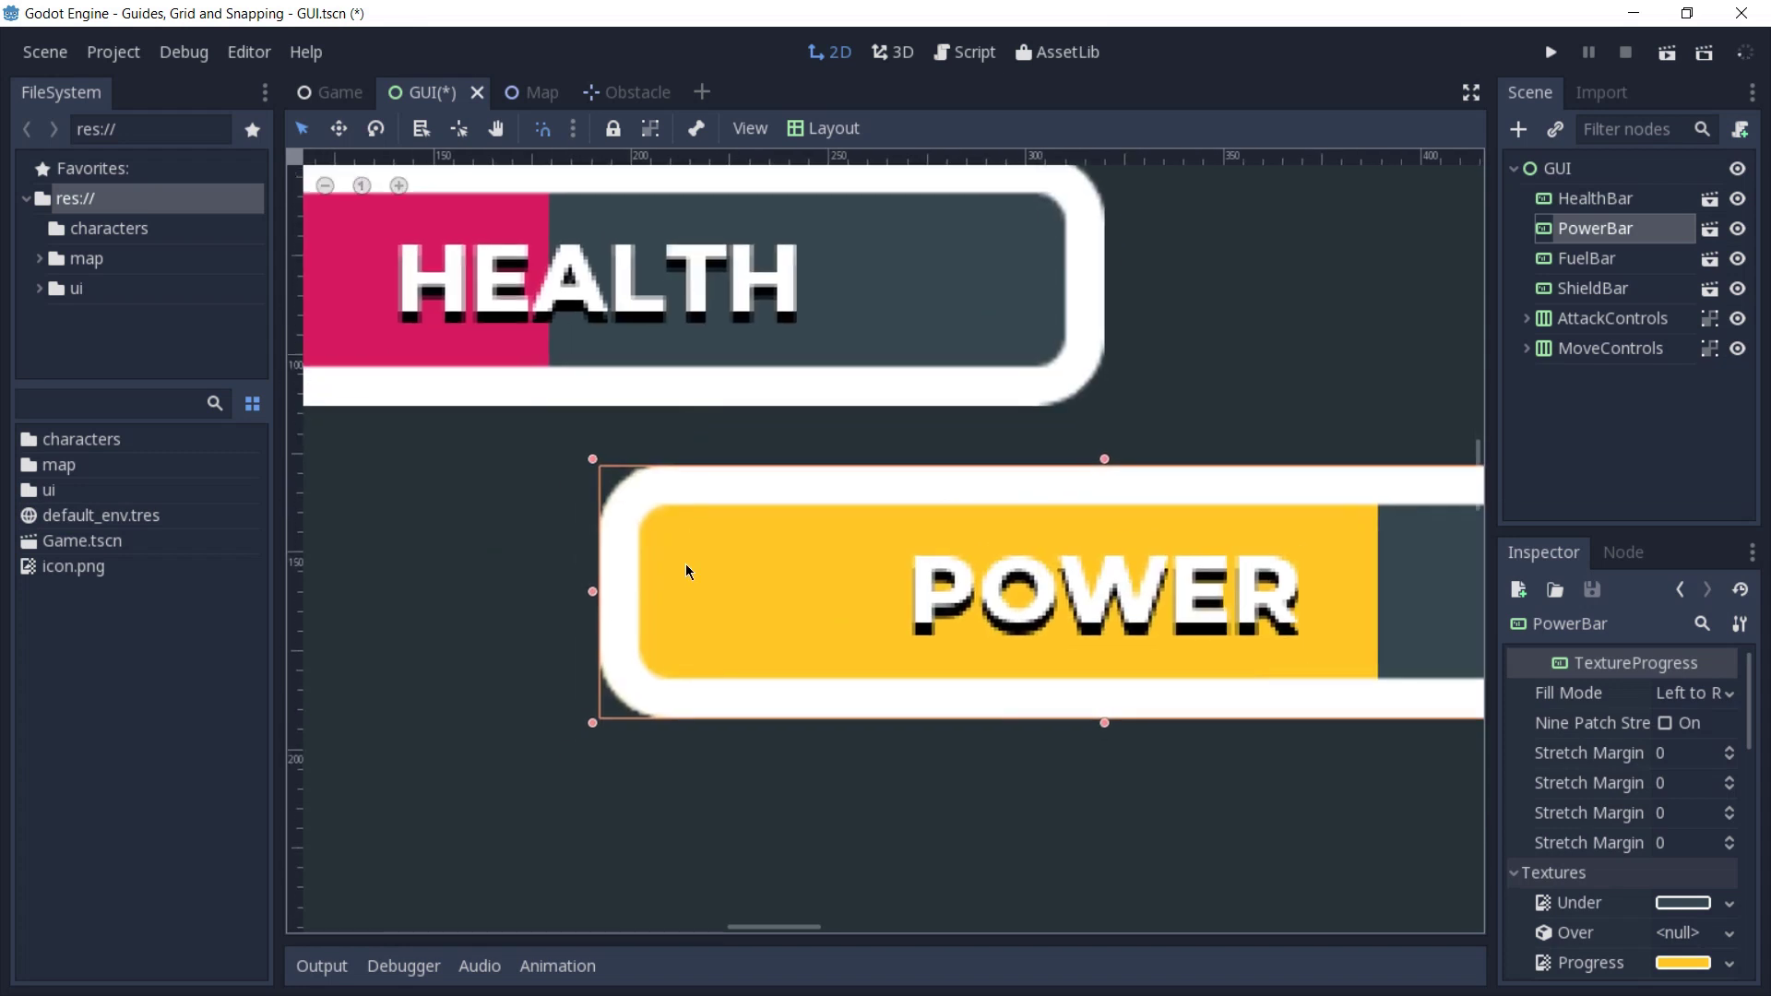
left_click_drag(684, 562, 673, 565)
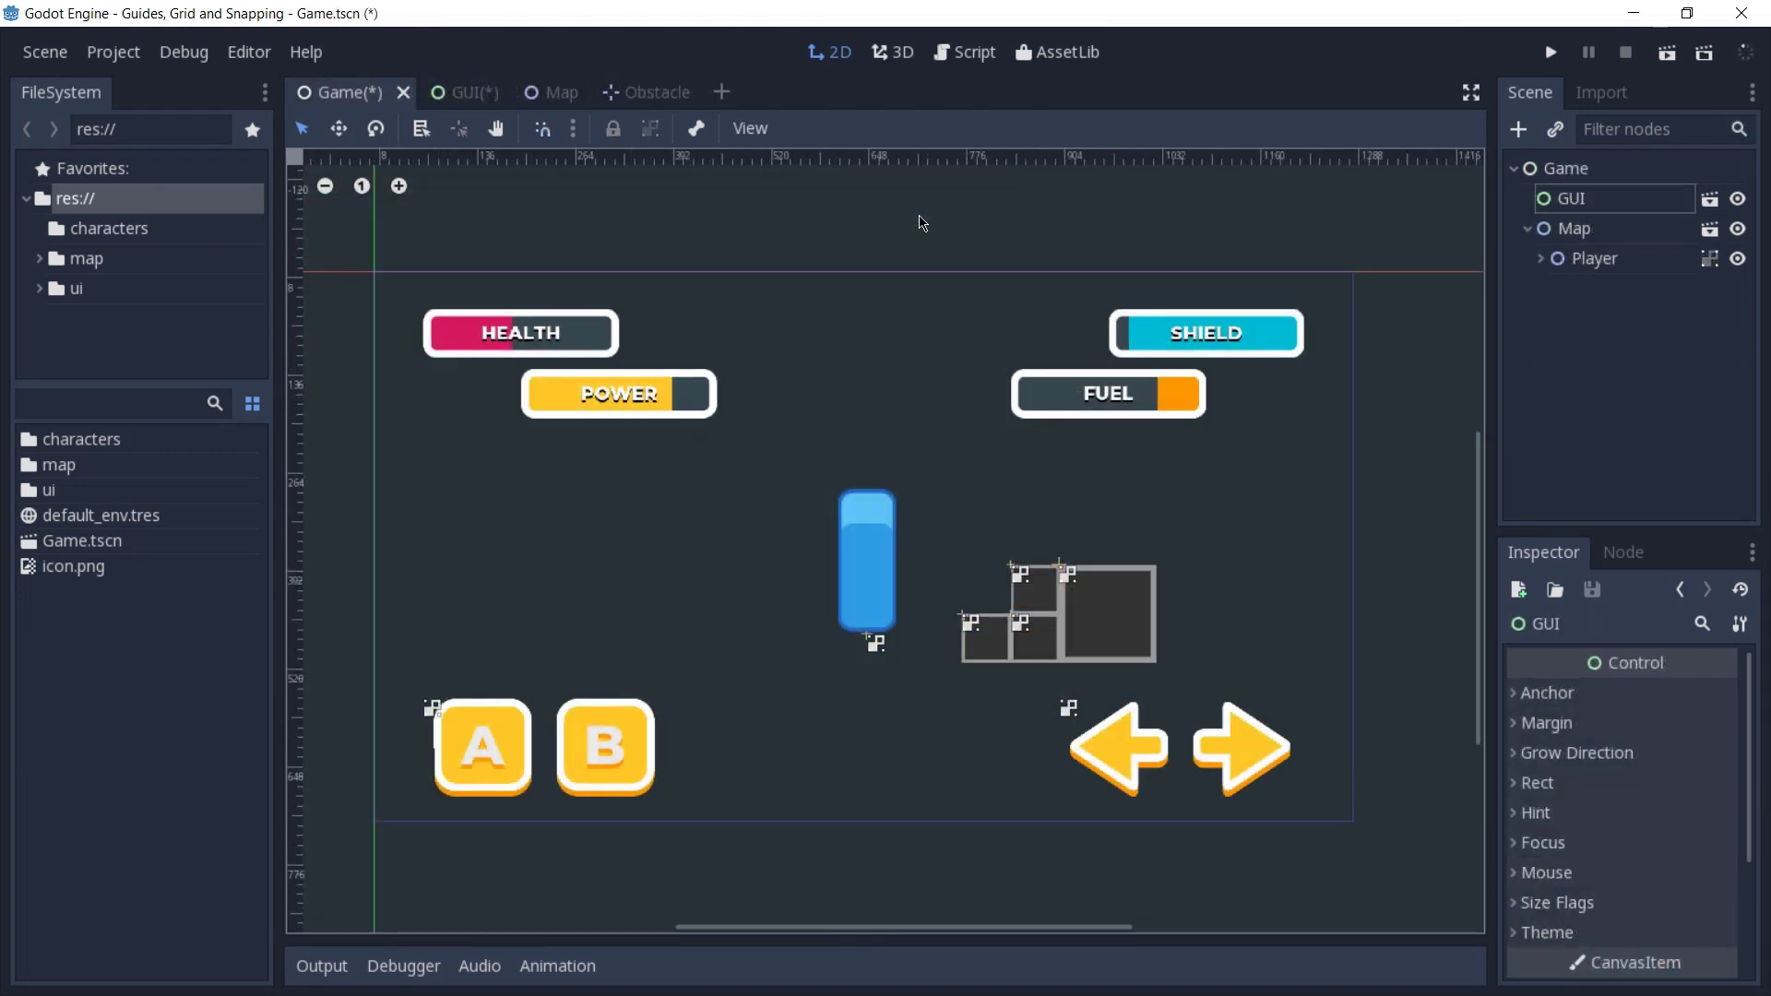
Enable Snap Relative, show the grid with G, and drag the Player up-left one grid step
left_click(573, 129)
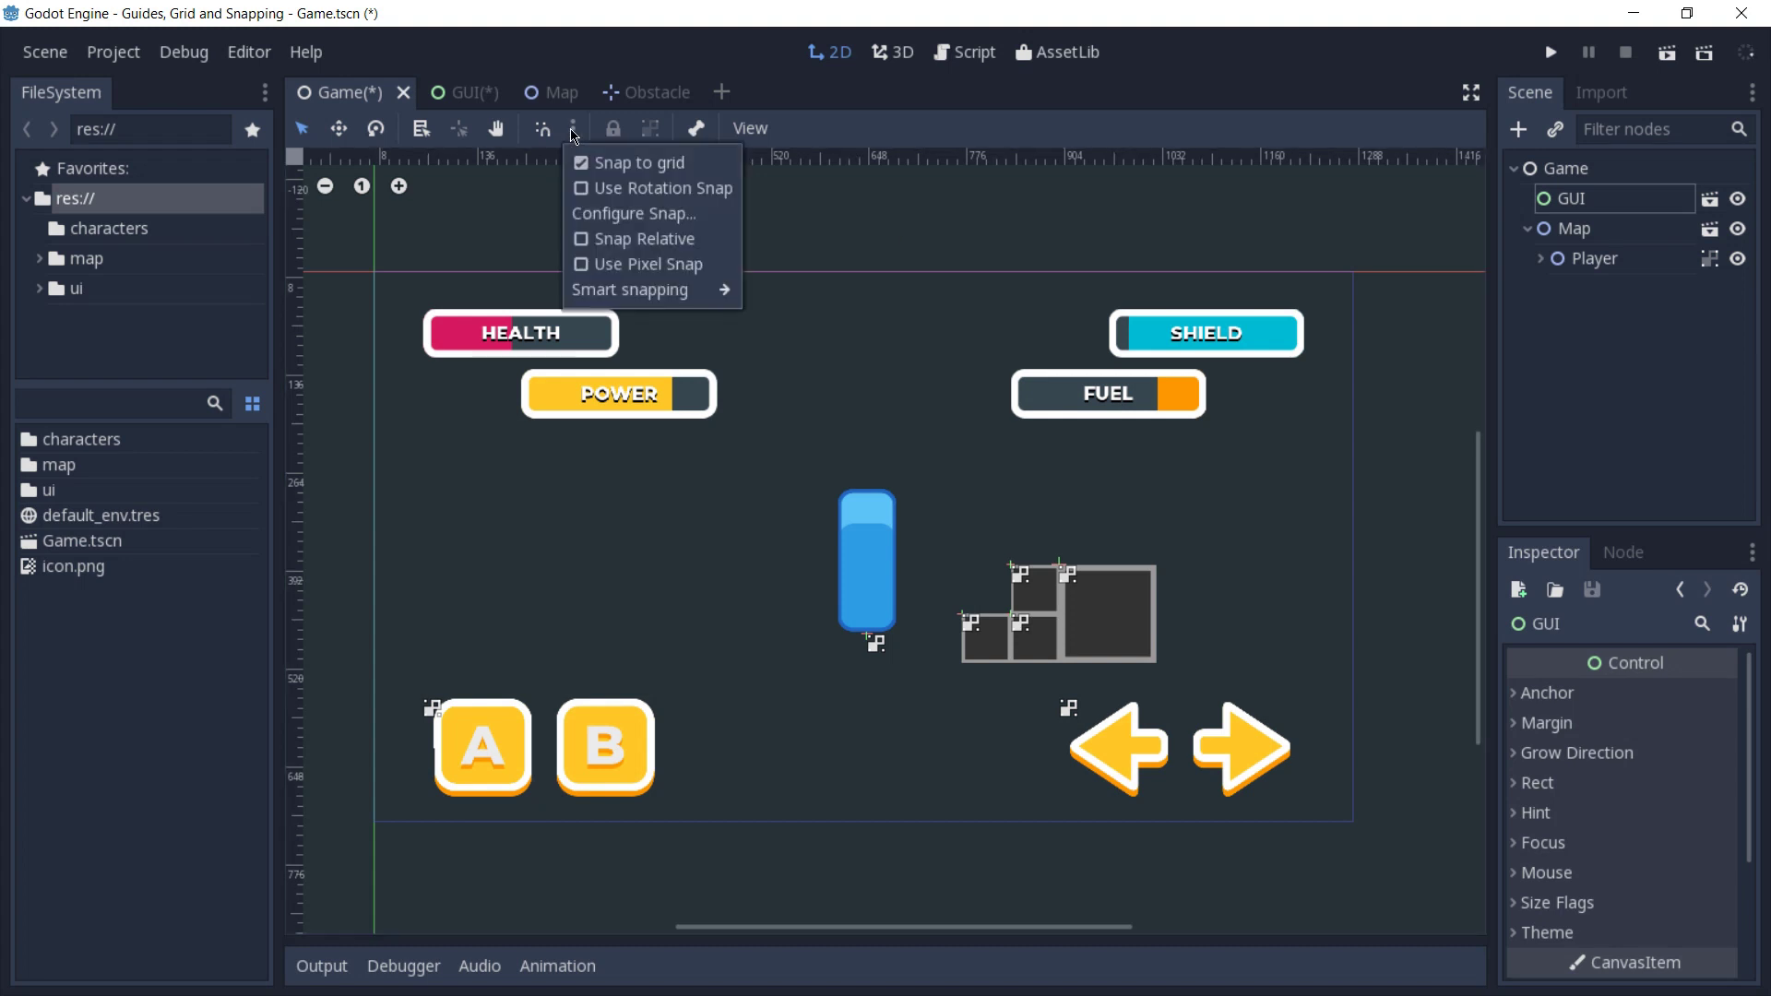
left_click(601, 240)
left_click(903, 277)
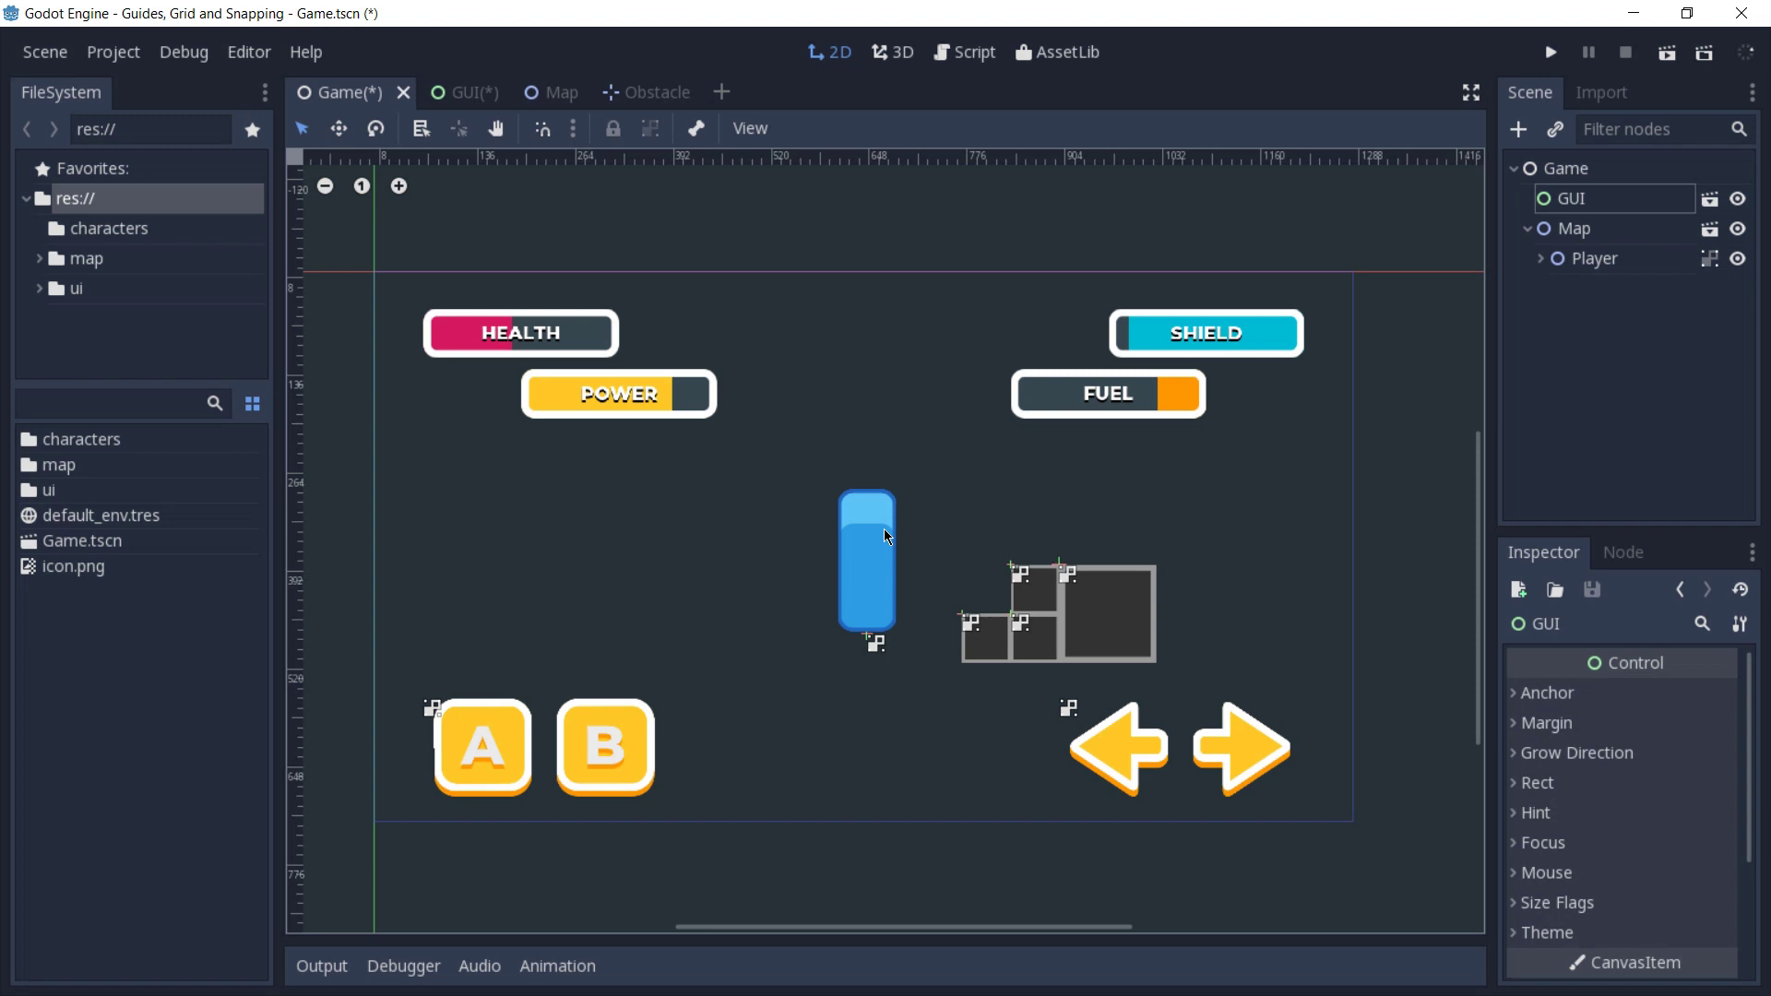
key("g")
left_click(883, 624)
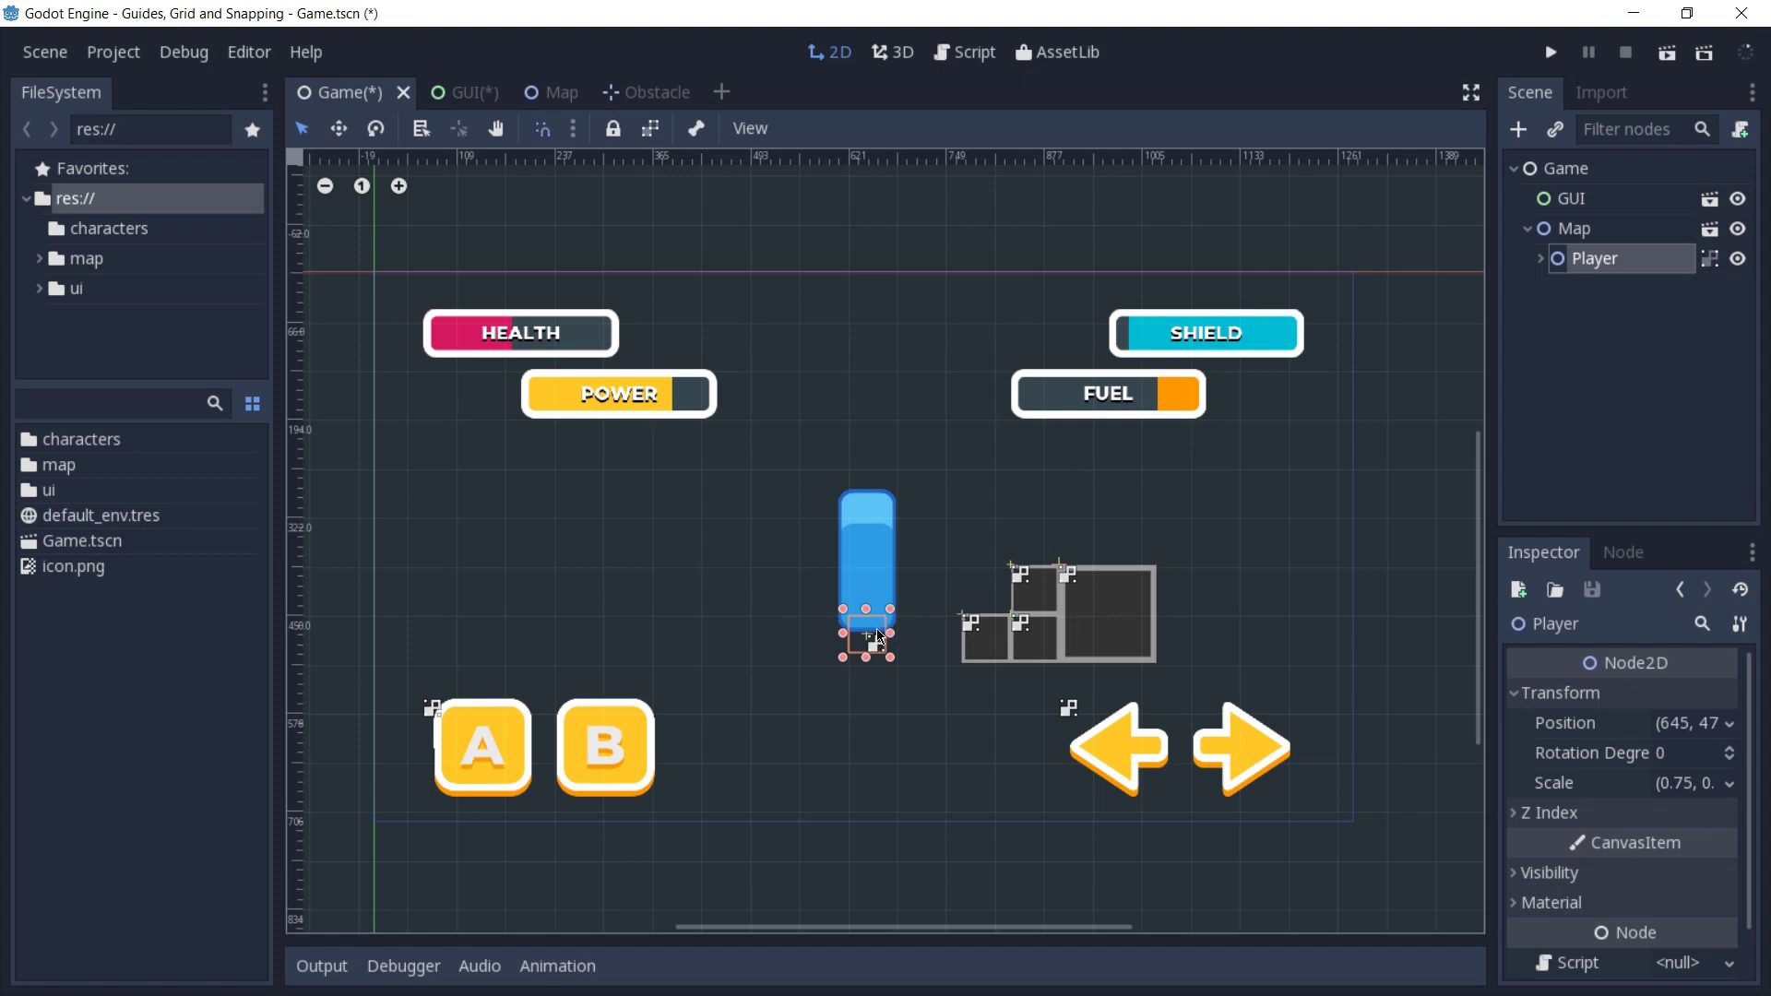
mouse_move(884, 621)
left_mouse_down()
mouse_move(881, 574)
mouse_move(818, 583)
mouse_move(773, 478)
mouse_move(877, 480)
mouse_move(877, 628)
left_mouse_up()
Turn on Use Rotation Snap, confirm its 15° step, and rotate the Player by 15°
left_click(573, 129)
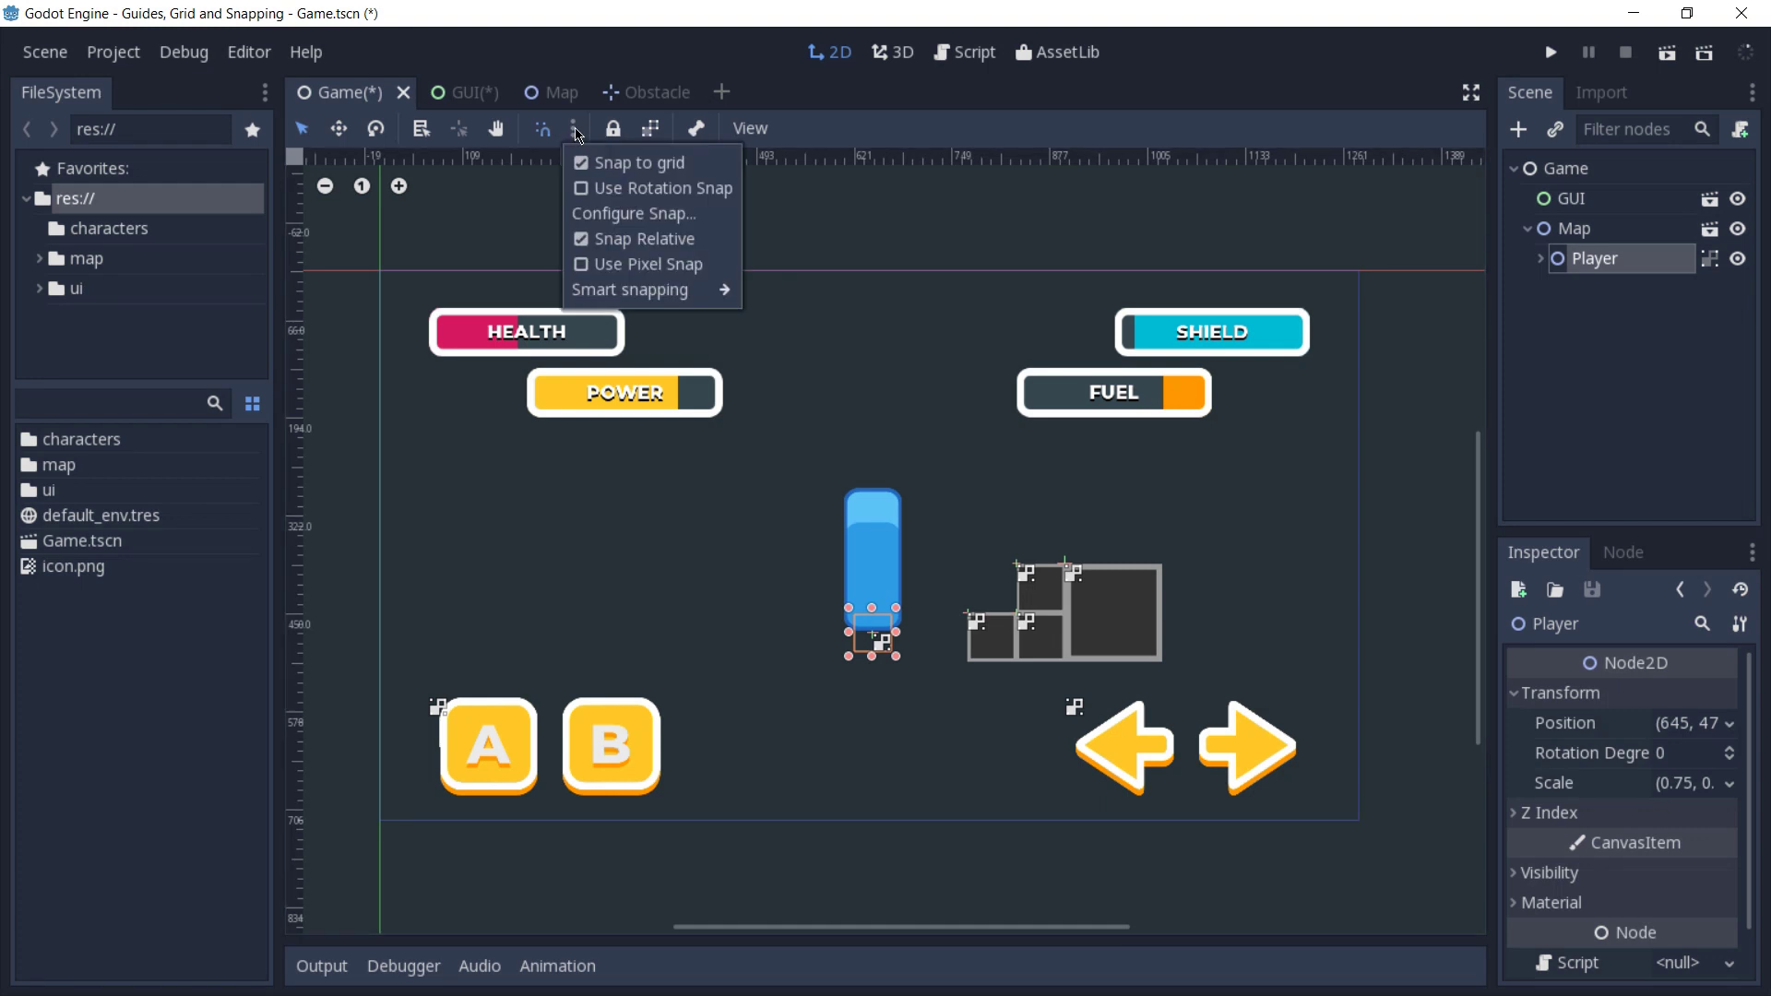
left_click(724, 188)
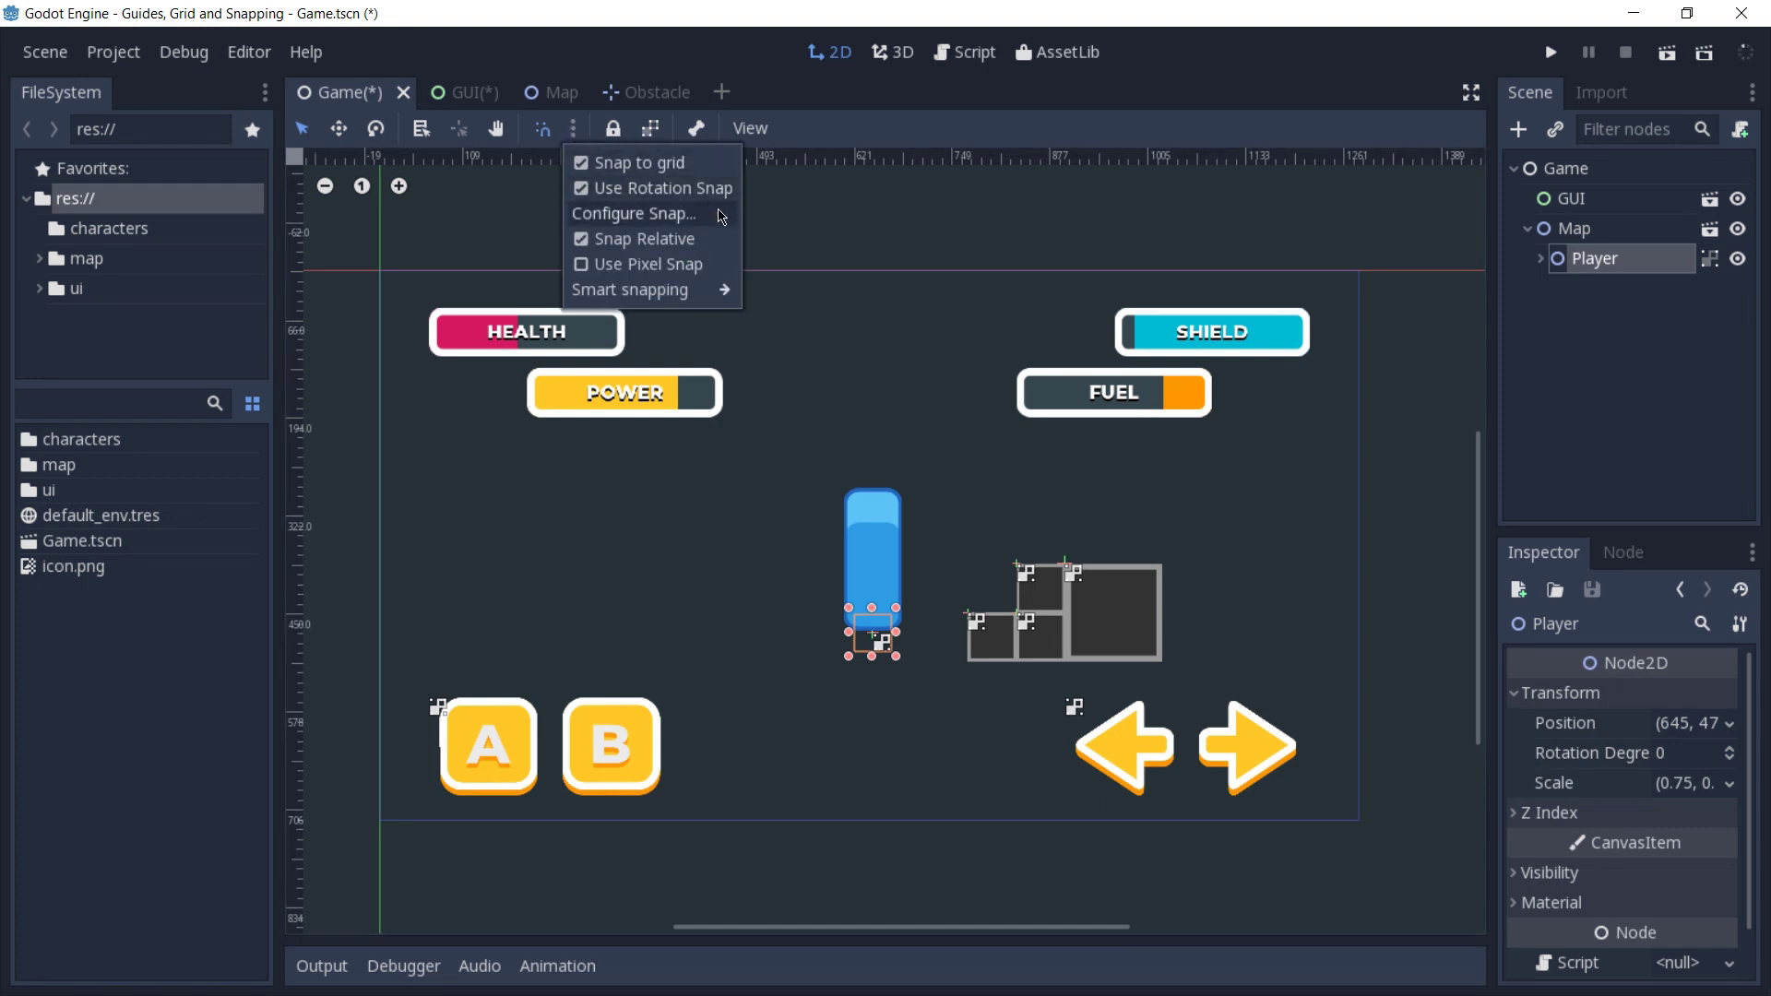
left_click(722, 215)
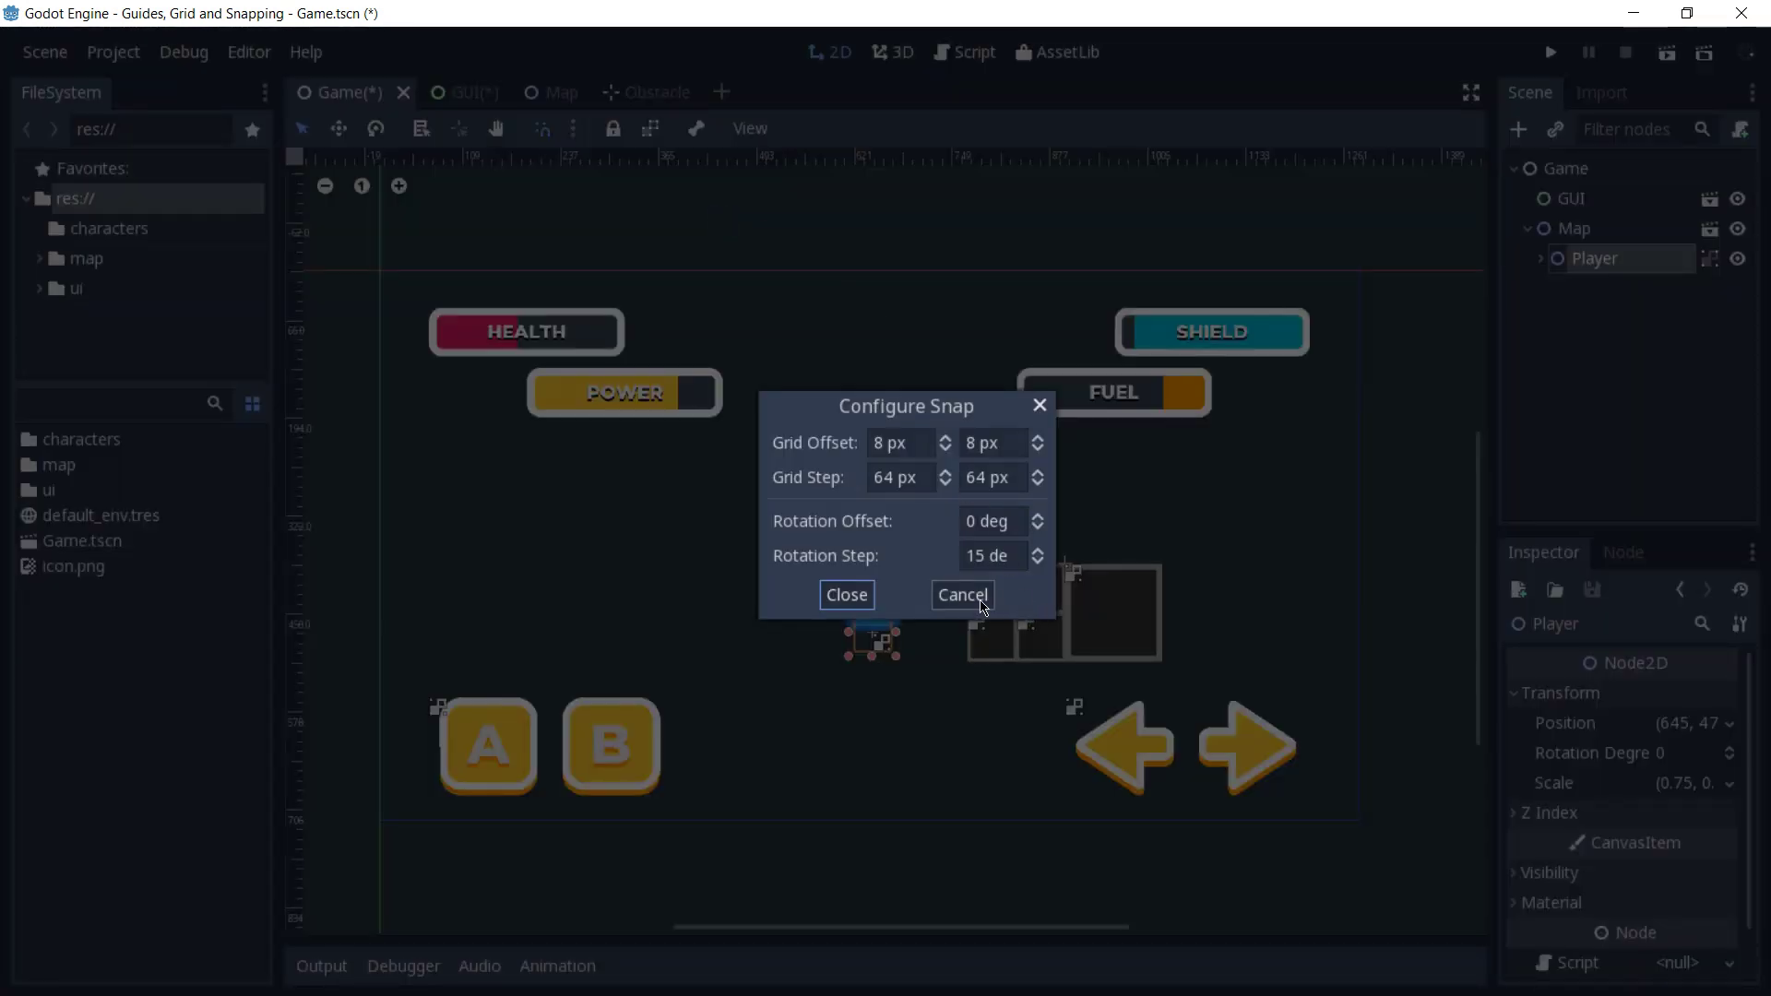
left_click(980, 606)
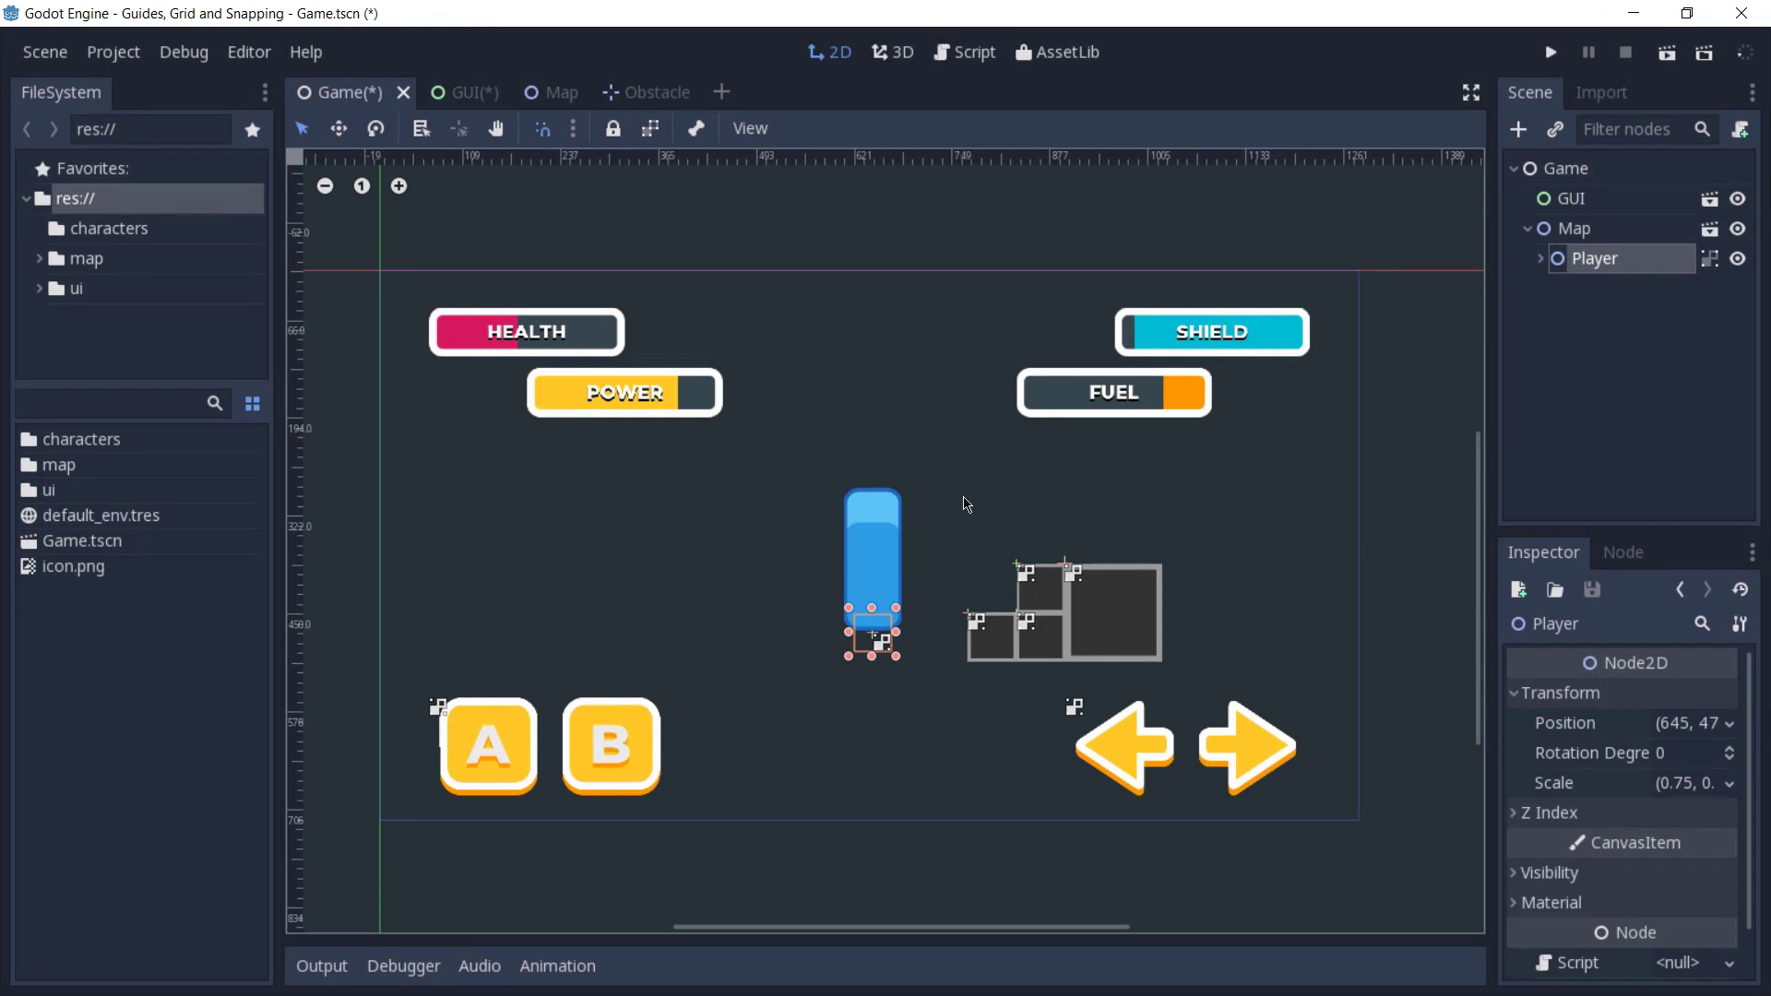
key("e")
left_click_drag(971, 496, 773, 403)
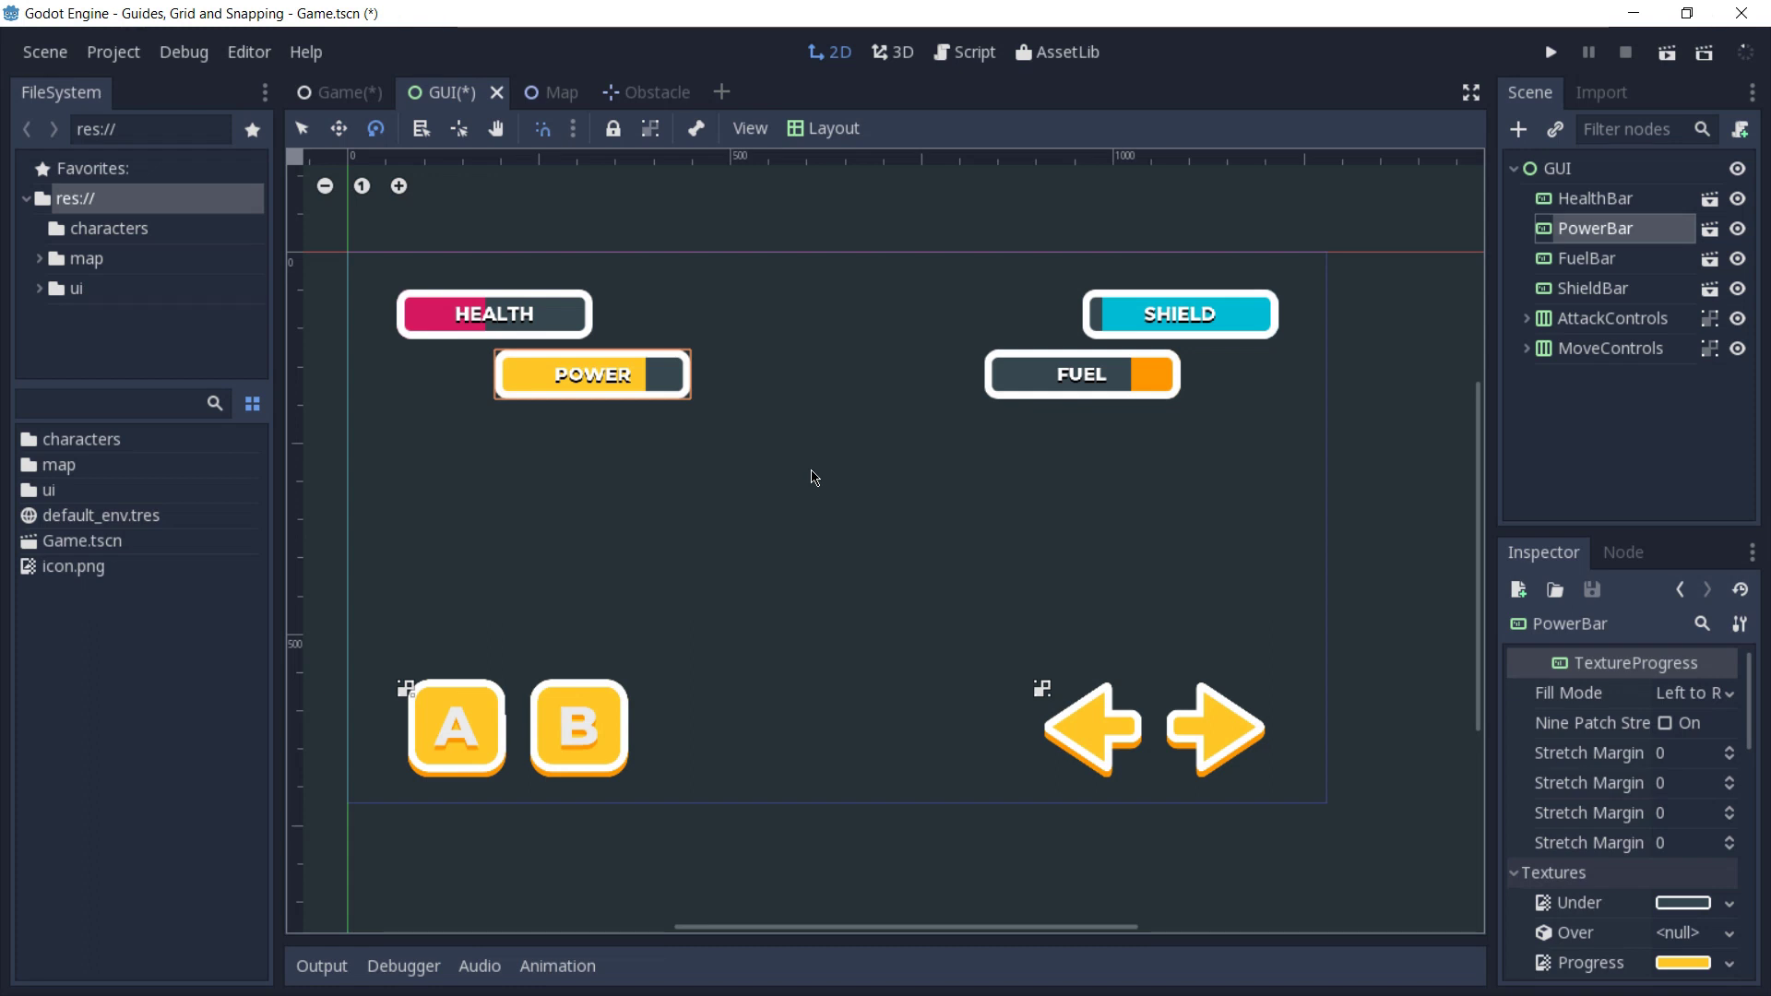
Check the Smart snapping submenu in the snap options, then display the grid behind the GUI bars
left_click(573, 132)
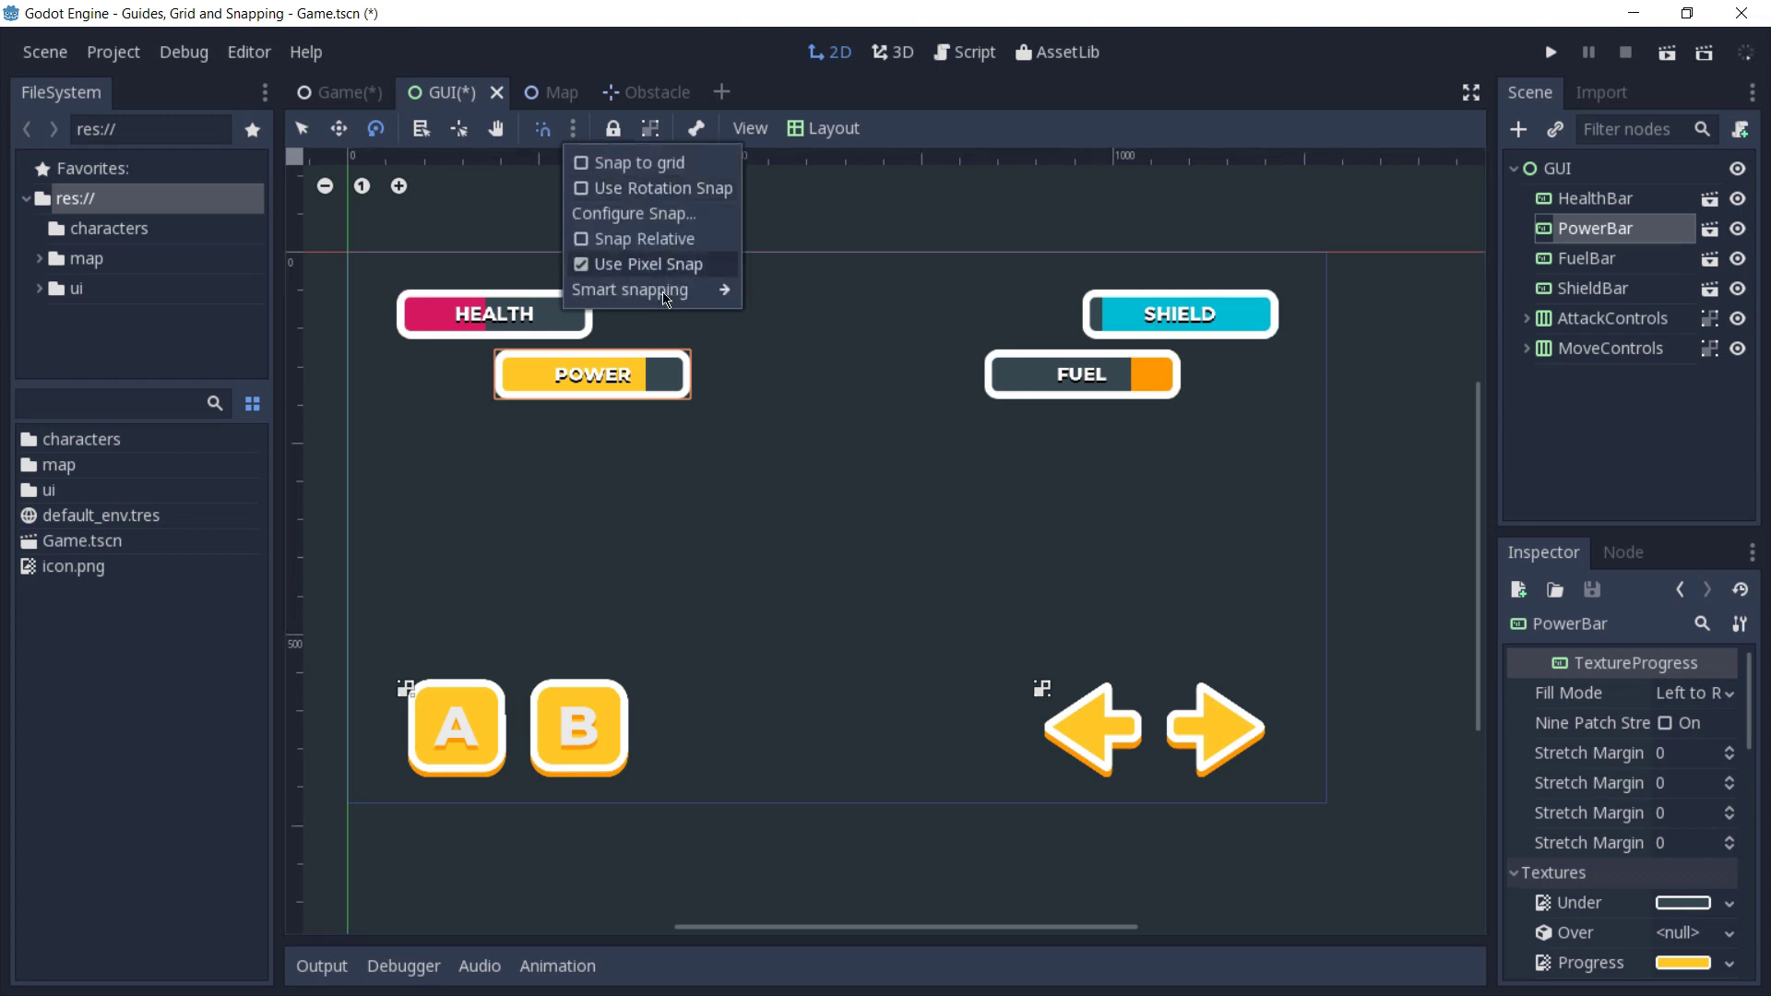
mouse_move(666, 295)
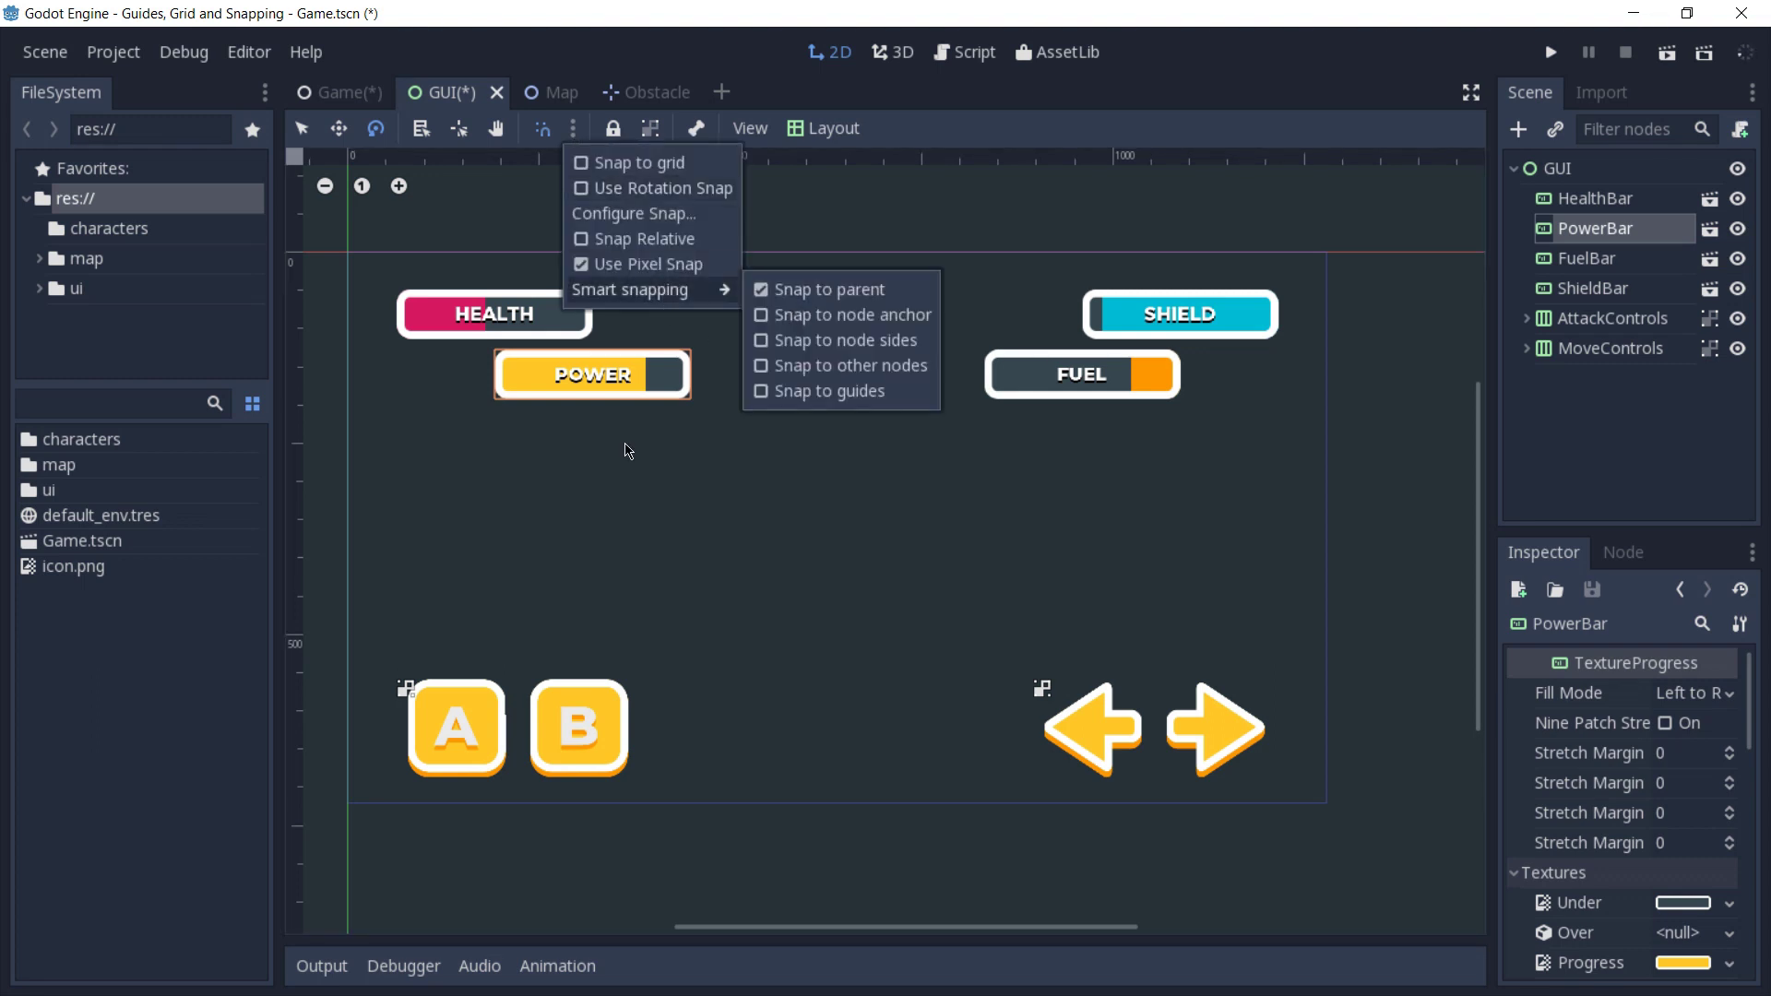
left_click(617, 482)
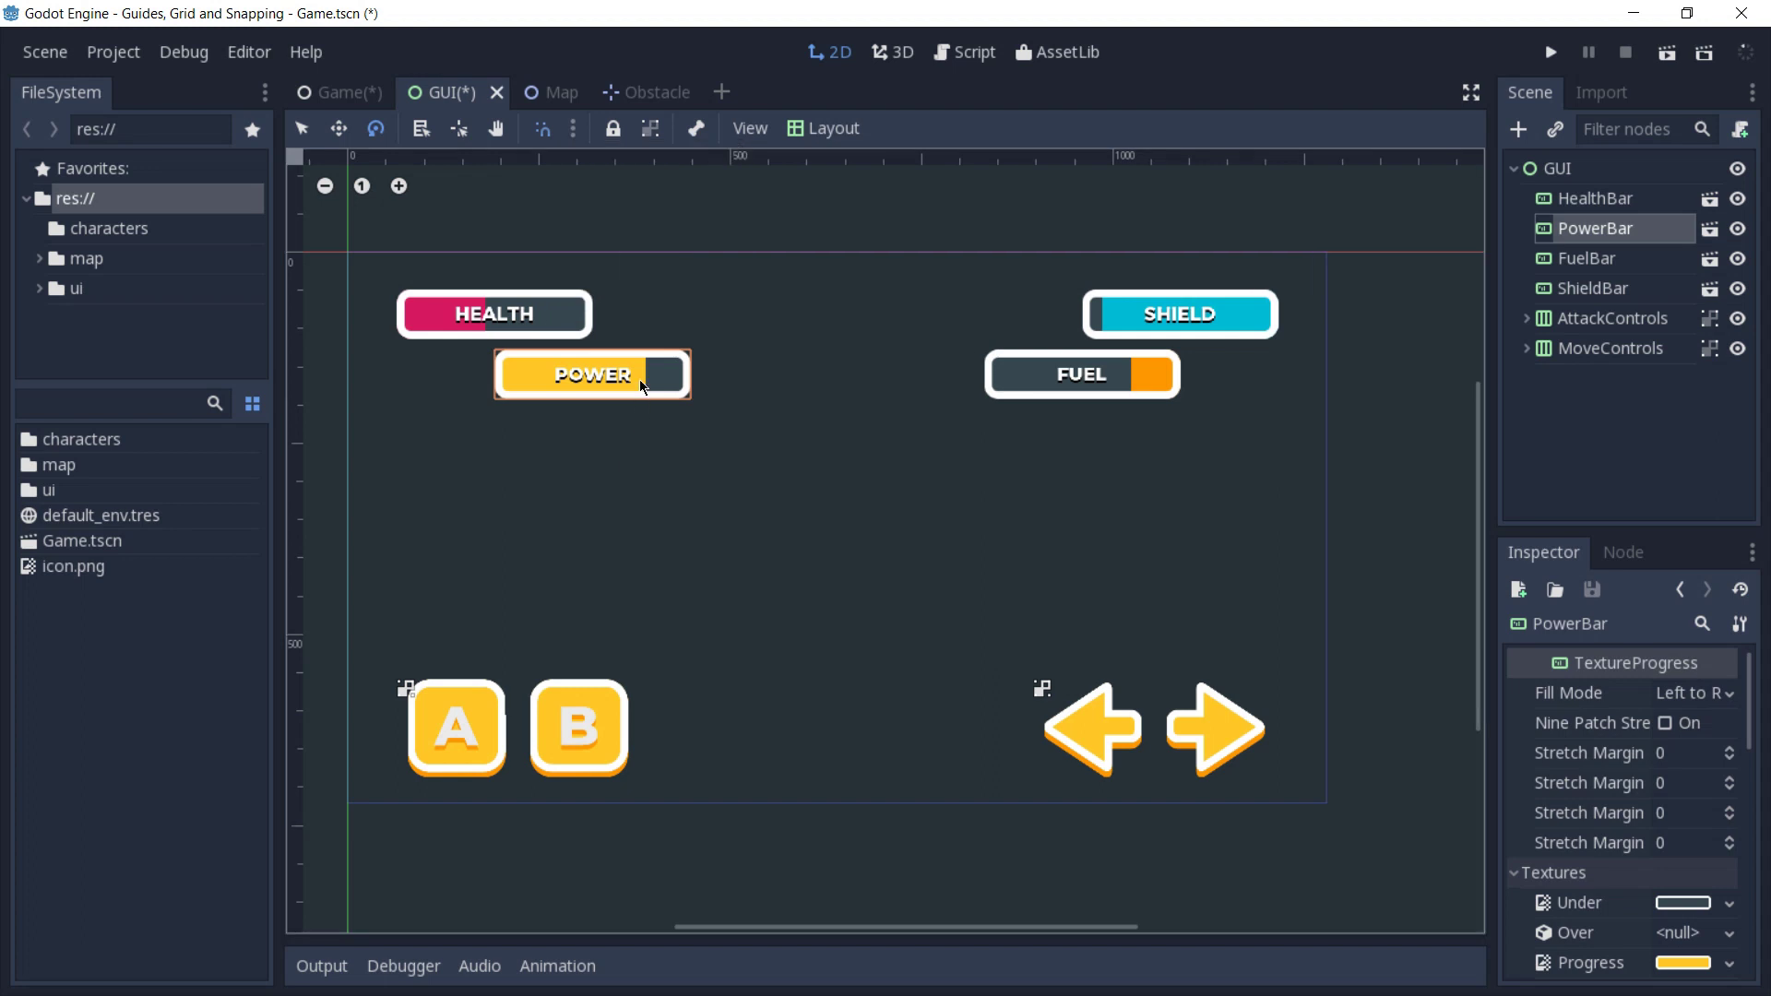
key("g")
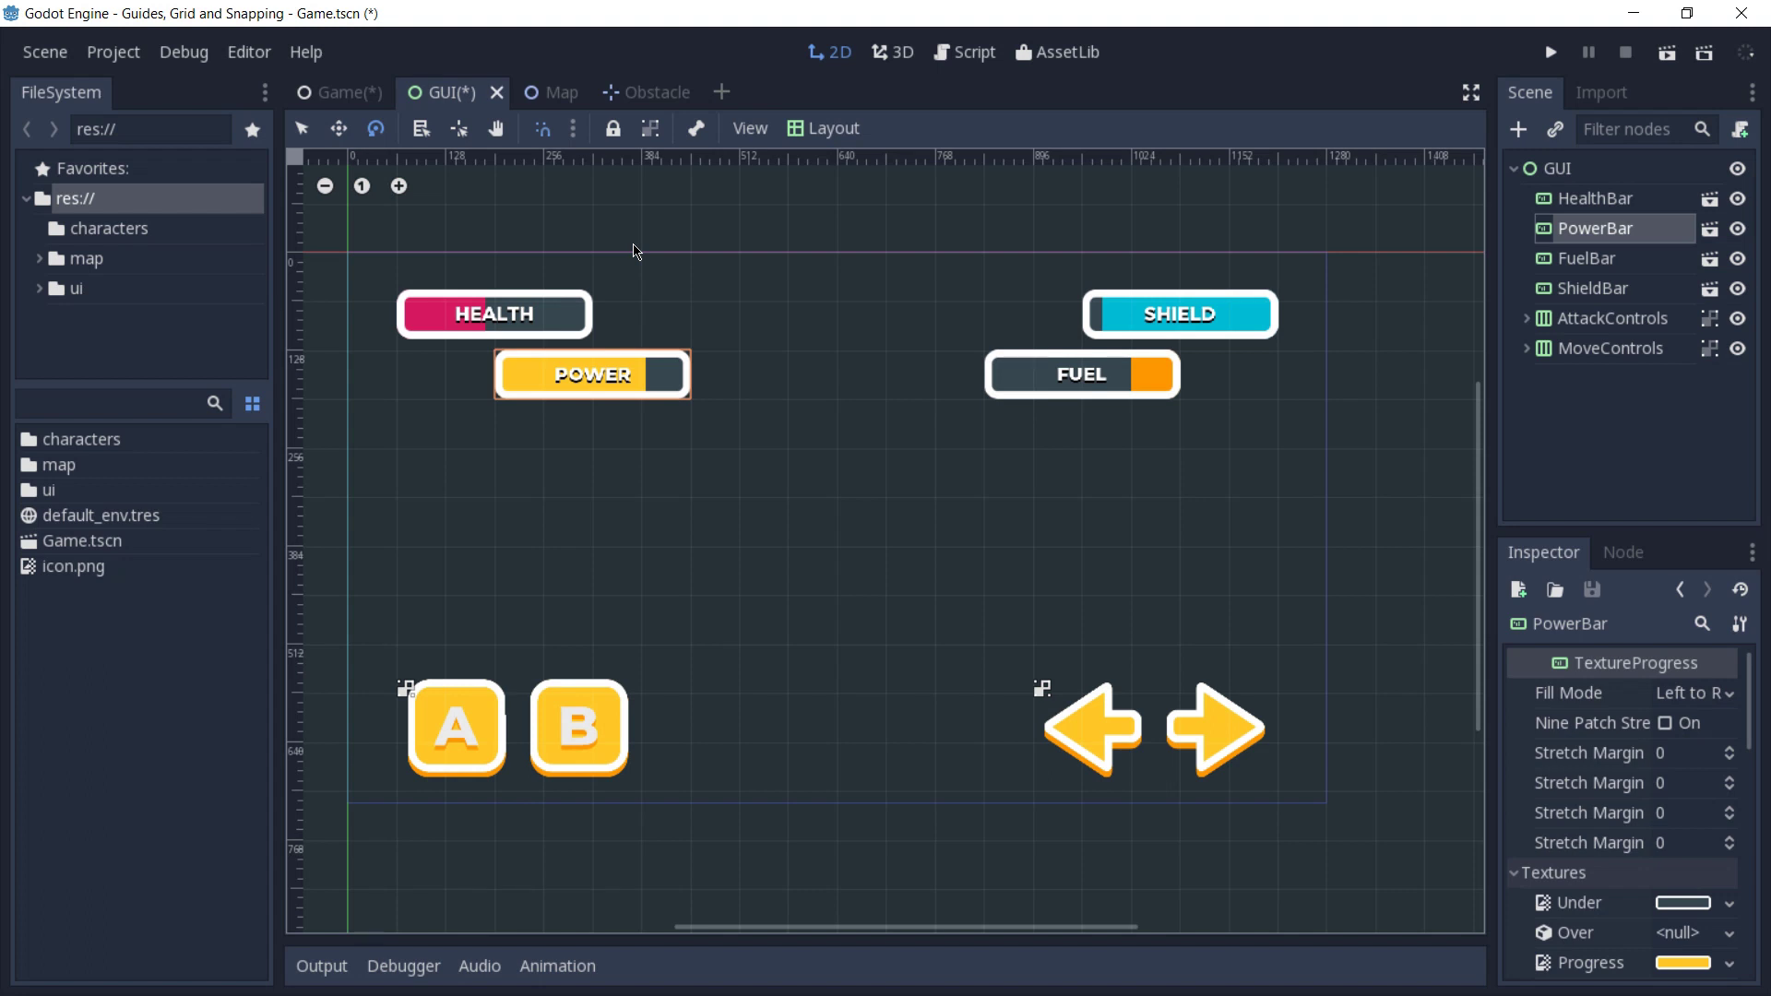
scroll(801, 394, "down", 2)
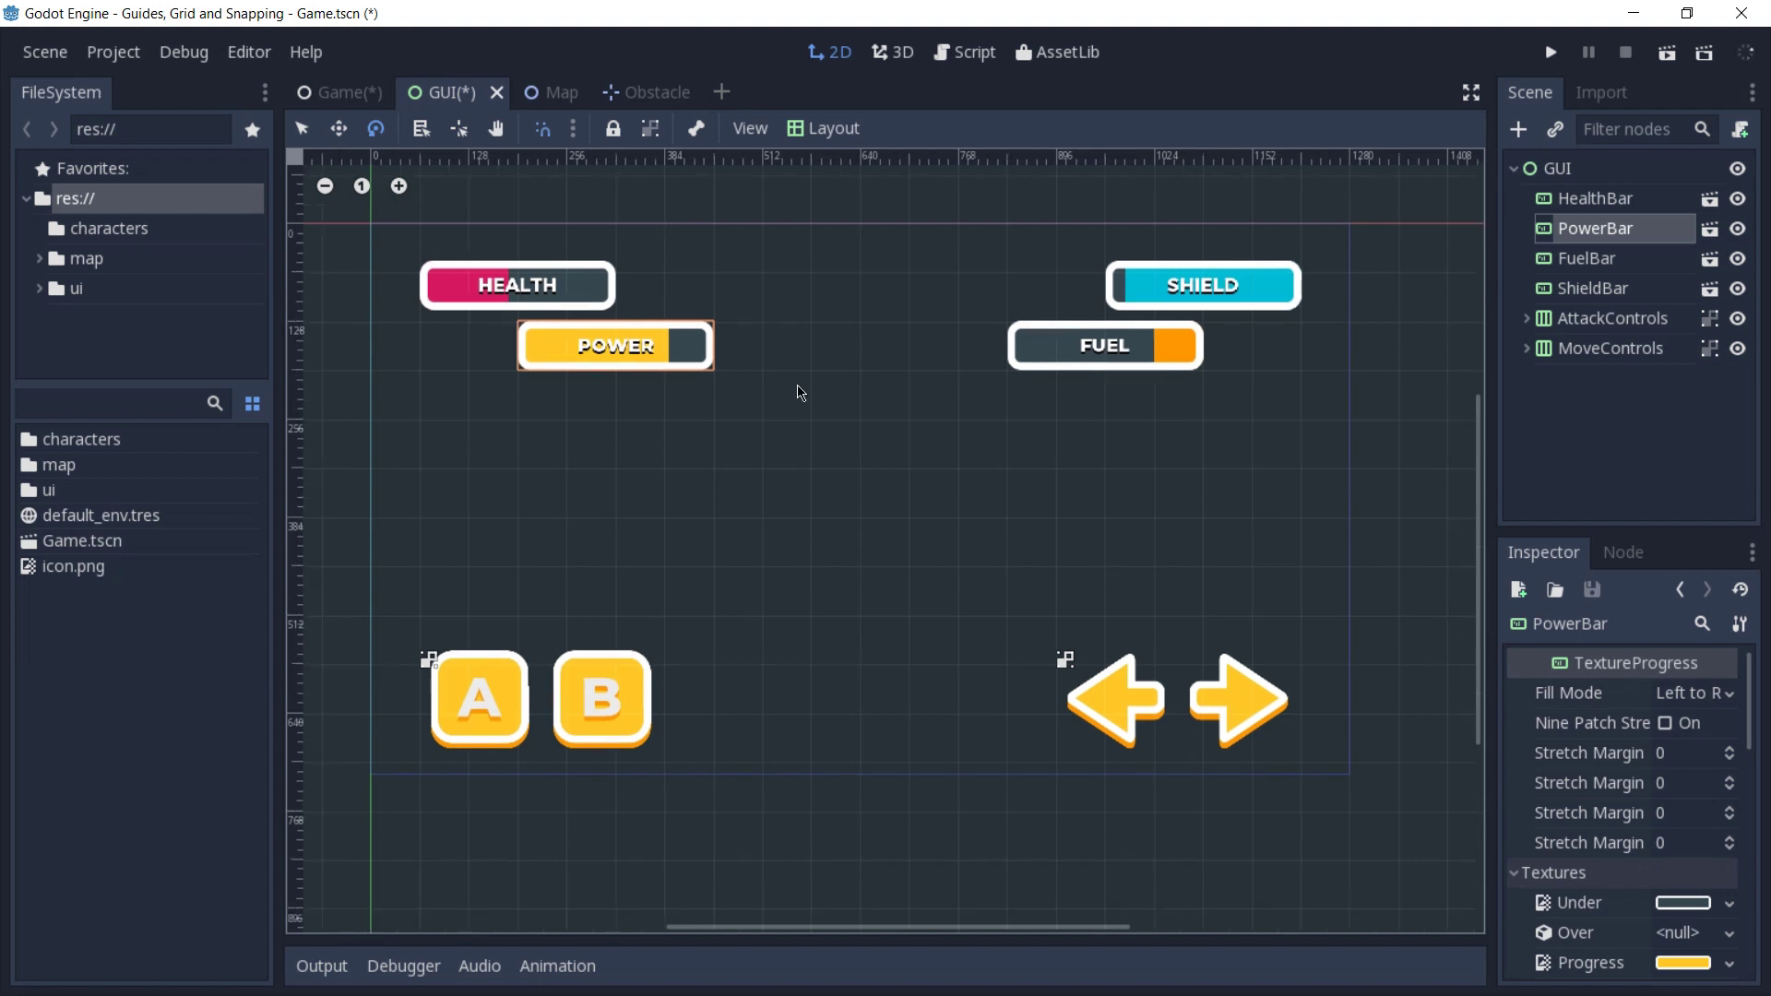